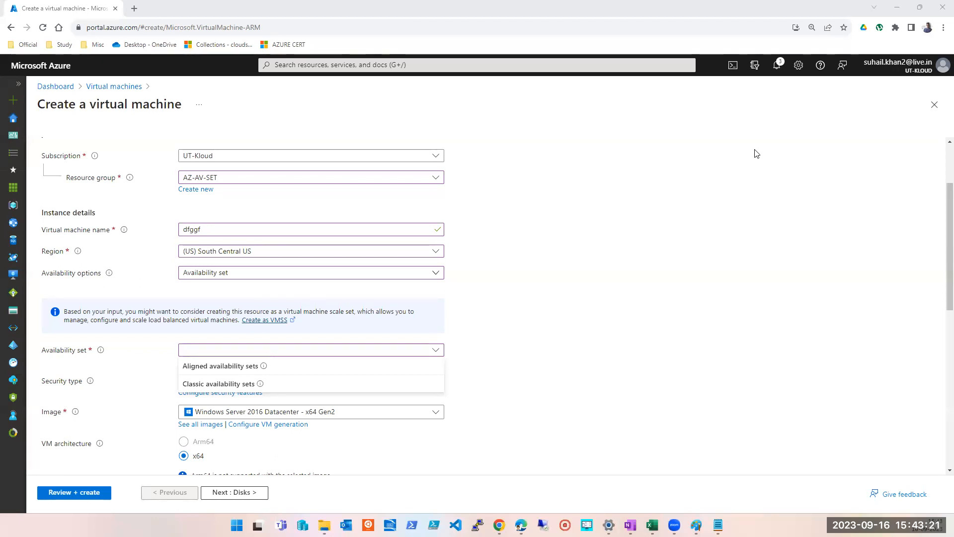
Step: Close the current virtual machine form and start creating a new Azure virtual machine from the virtual machines list
left_click(662, 180)
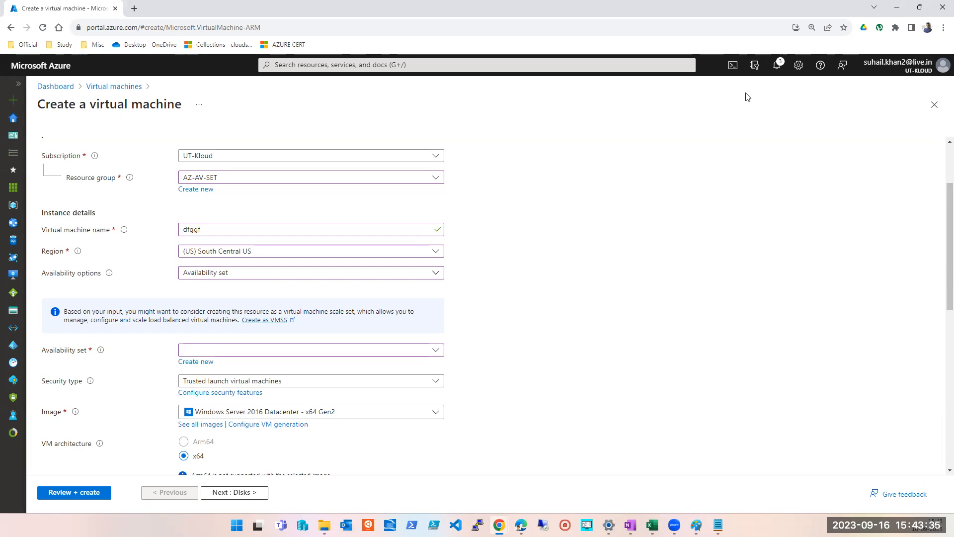
left_click(934, 105)
left_click(523, 87)
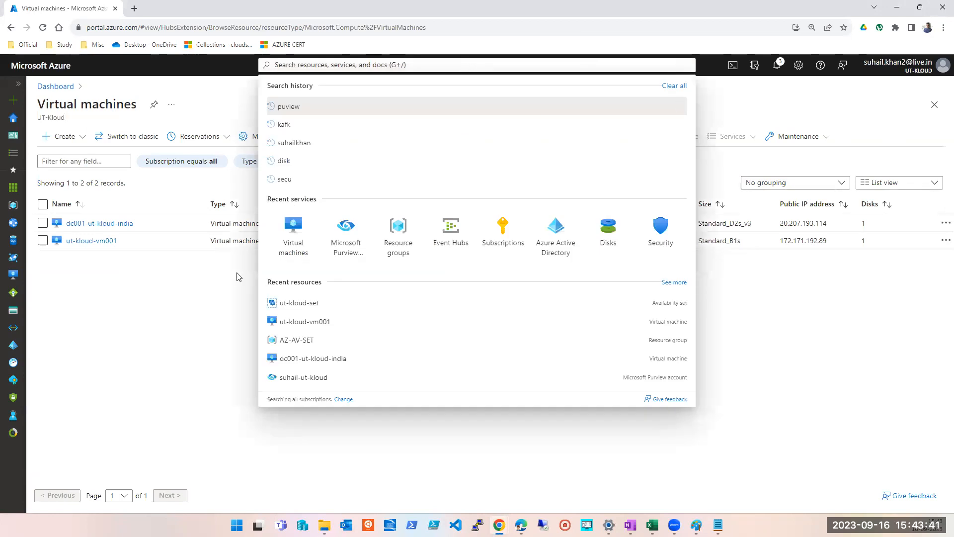
left_click(102, 271)
left_click(62, 141)
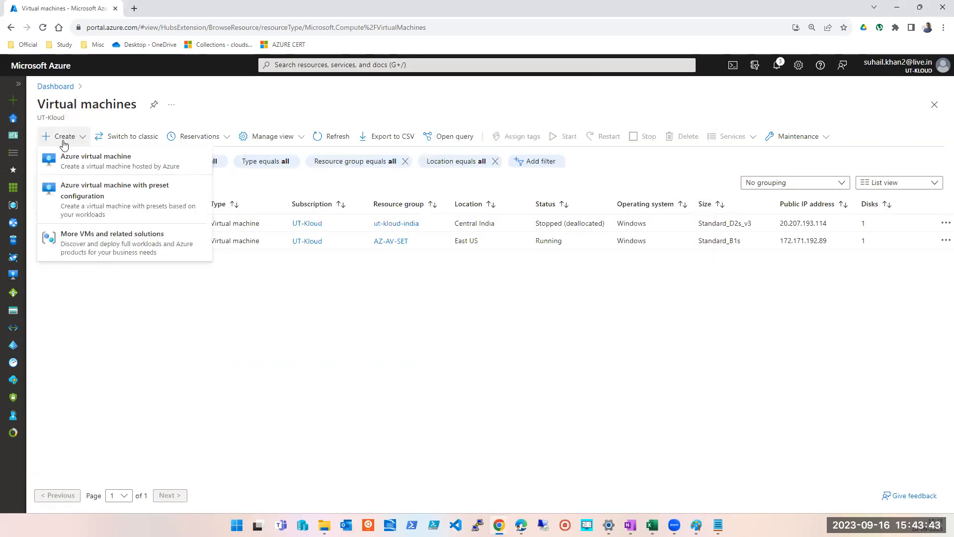
left_click(71, 155)
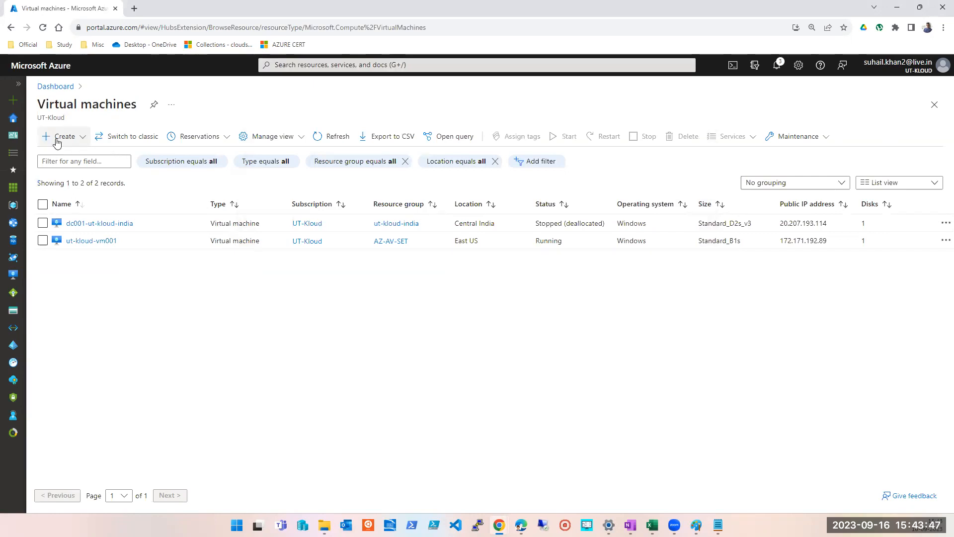
left_click(57, 142)
left_click(69, 157)
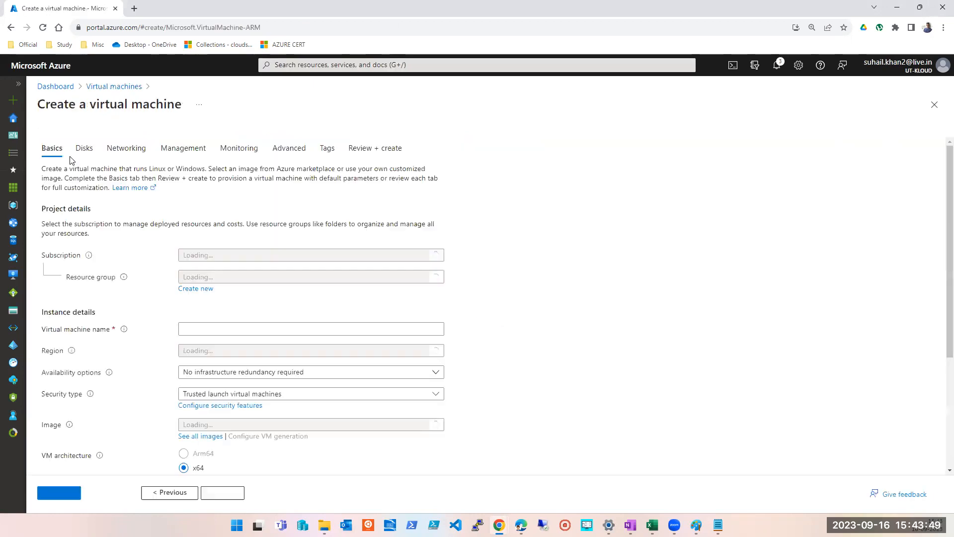
Step: Assign the new virtual machine to the AZ-AV-SET resource group under the UT-Kloud subscription
left_click(354, 257)
left_click(354, 257)
left_click(300, 279)
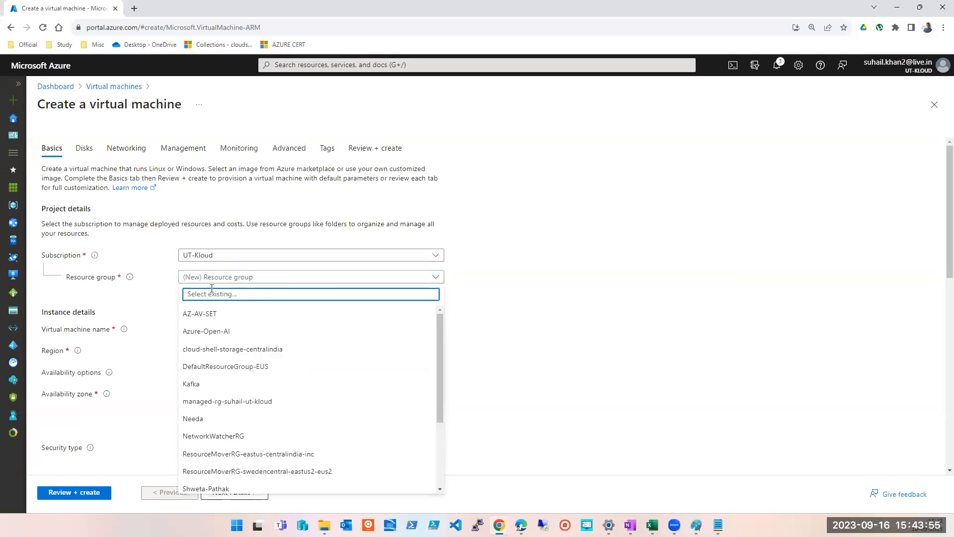
left_click(193, 313)
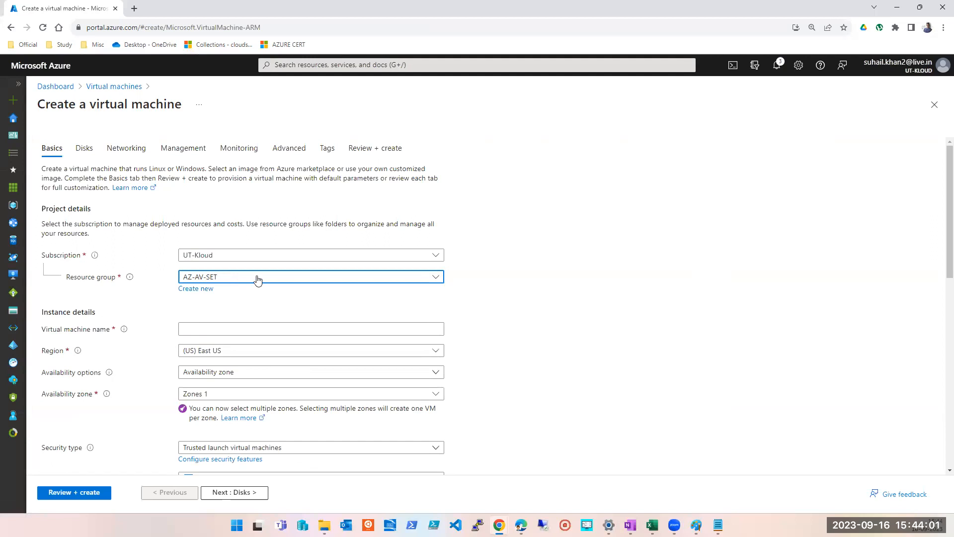
Step: Duplicate the portal's browser tab and open the existing virtual machine ut-kloud-vm001 in the copy
left_click(189, 330)
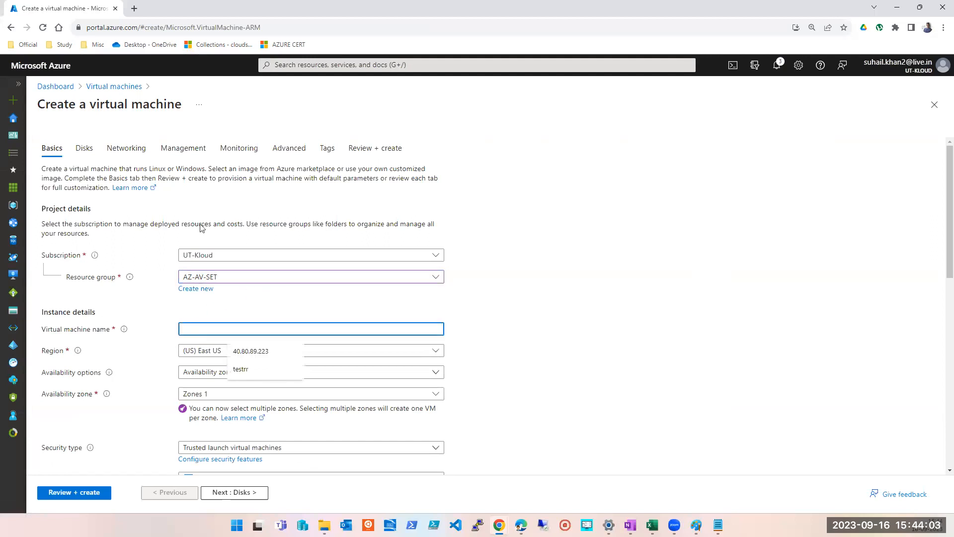
right_click(70, 7)
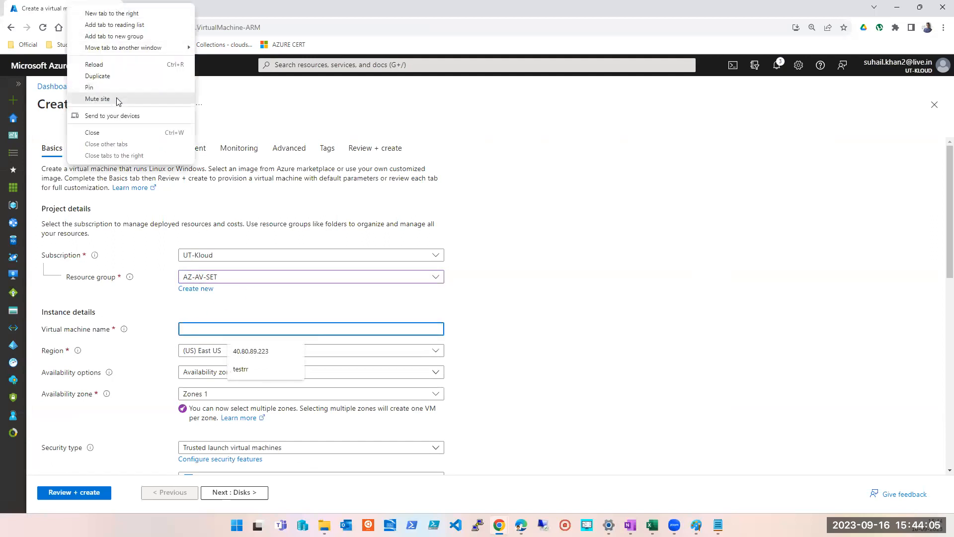
left_click(121, 76)
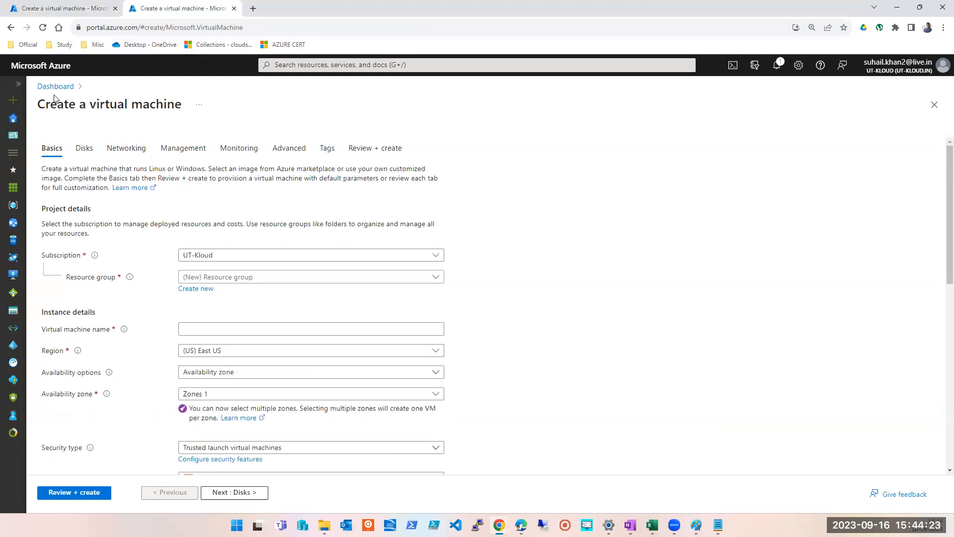
left_click(291, 64)
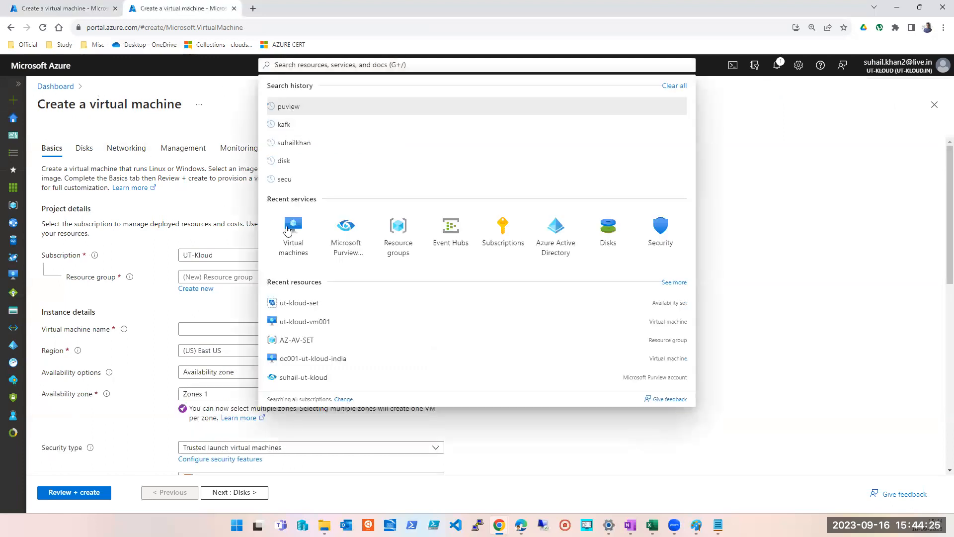
left_click(287, 229)
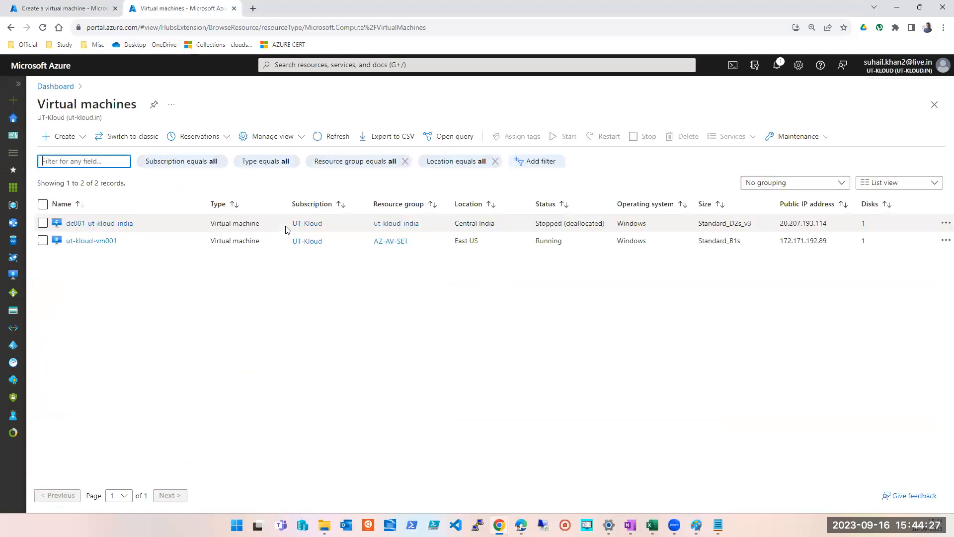
left_click(91, 241)
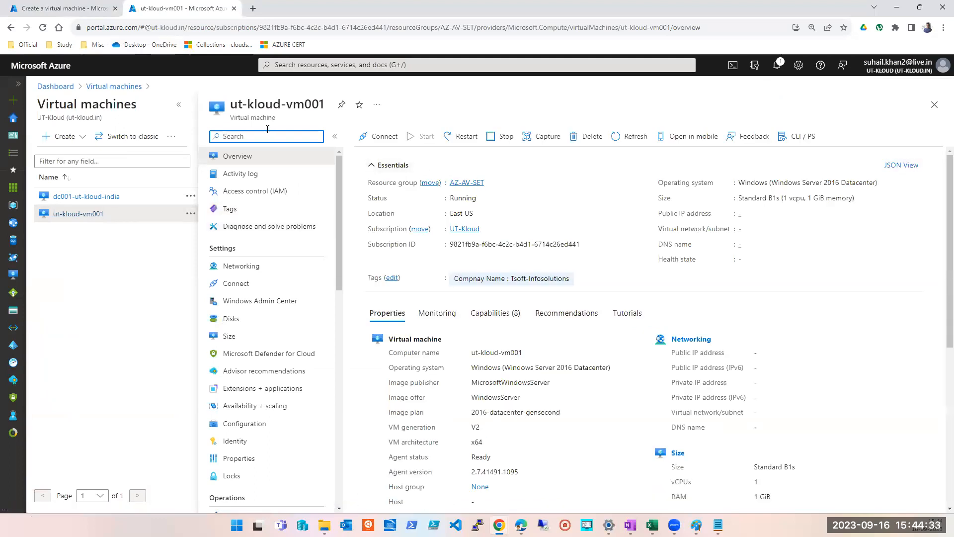
Step: Copy the existing machine's name into the new virtual machine's form and change it to ut-kloud-vm002
double_click(267, 101)
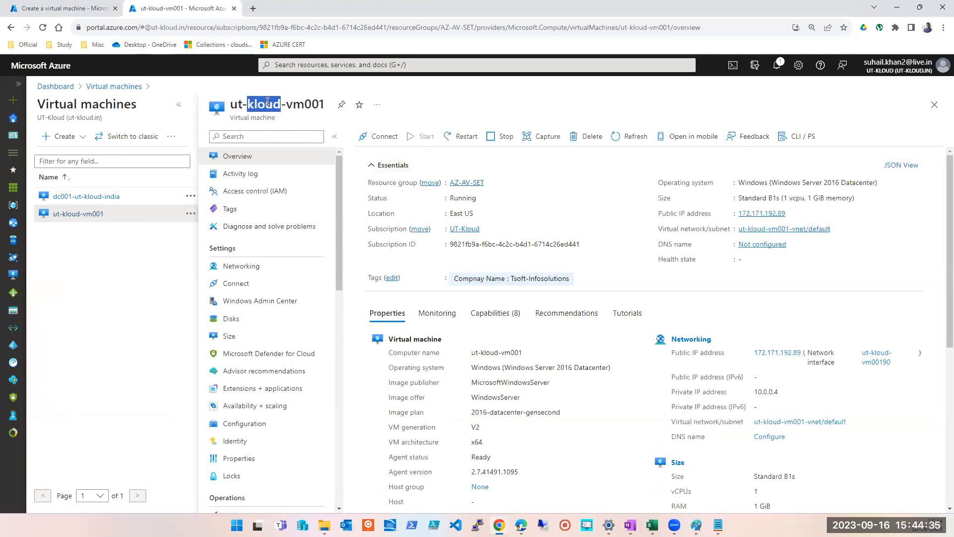
triple_click(275, 106)
key("ctrl+c")
left_click(60, 14)
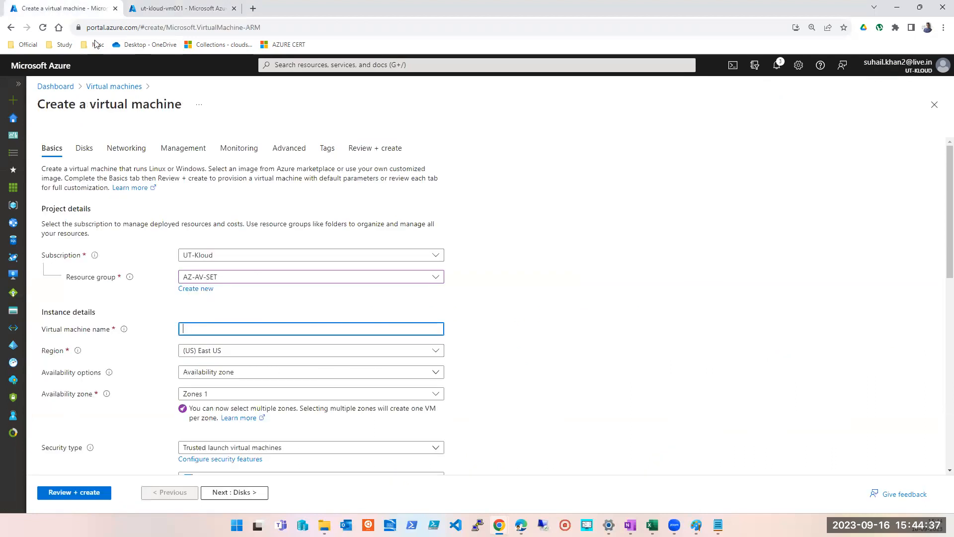
key("ctrl+v")
key("BackSpace")
type("2")
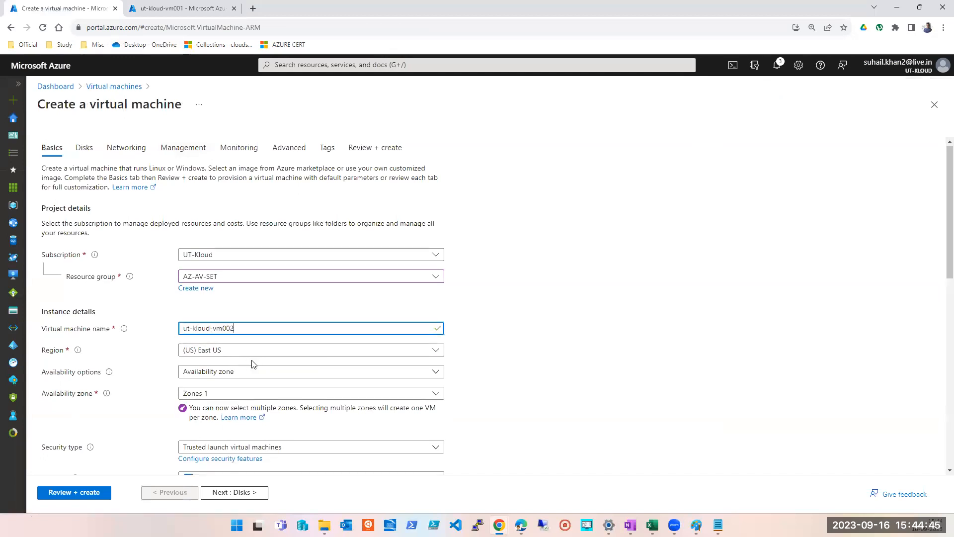
Step: Set the virtual machine's availability option to Availability set and check which sets are available
scroll(242, 359, "down", 1)
left_click(223, 323)
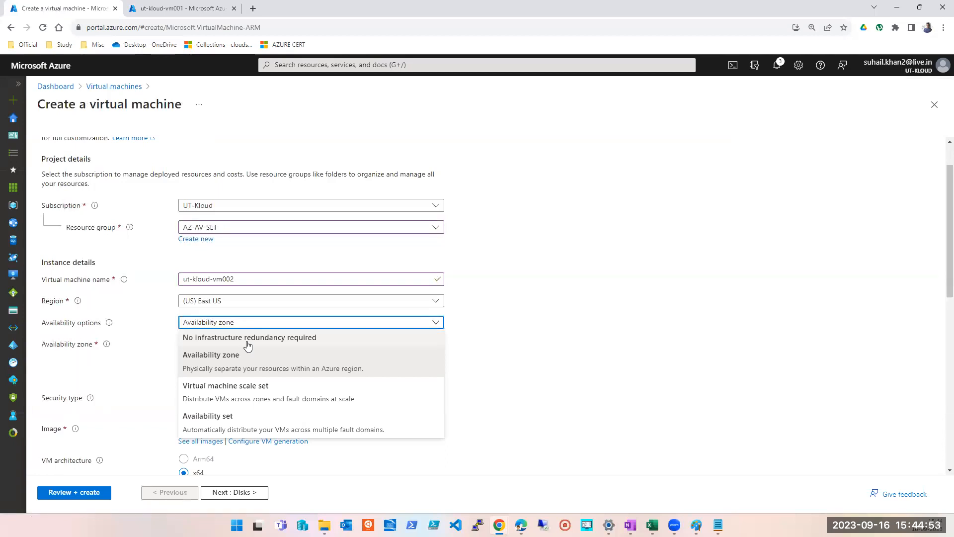
left_click(208, 431)
scroll(597, 330, "down", 2)
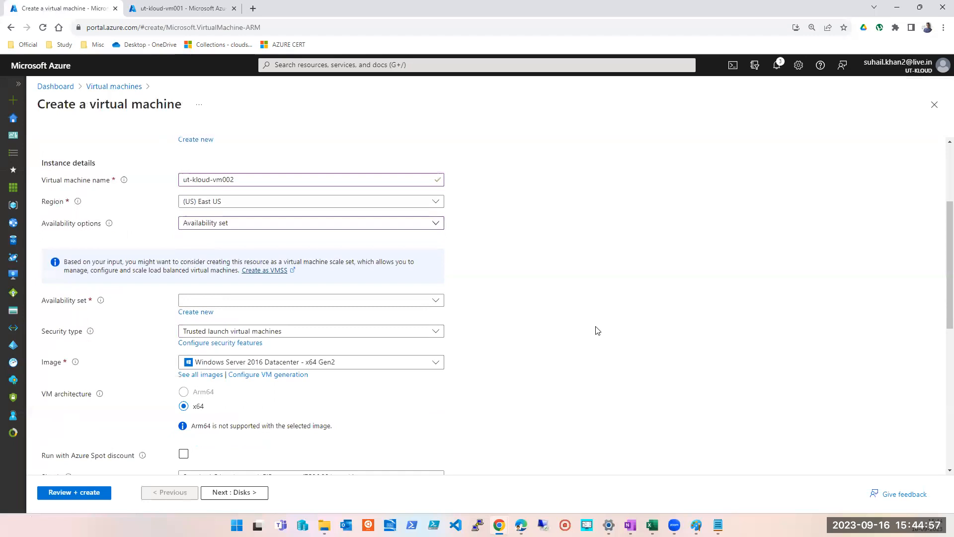
left_click(436, 301)
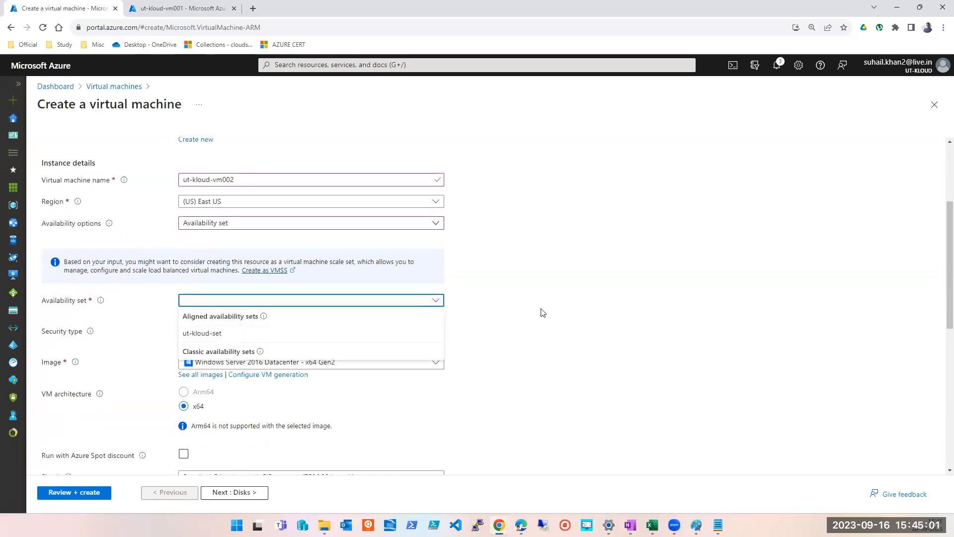
left_click(506, 316)
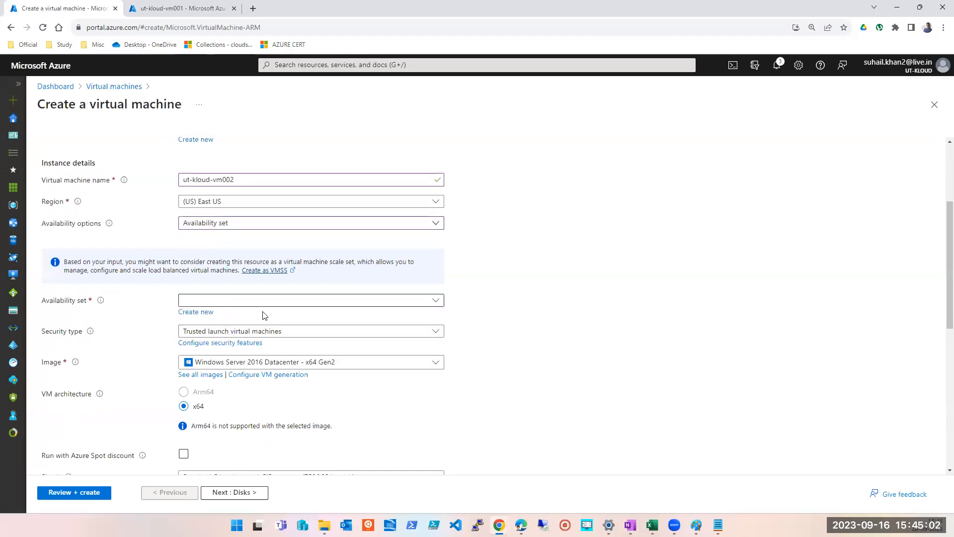
Step: Start a new availability set named ut-kloud-azset from the virtual machine form
left_click(192, 313)
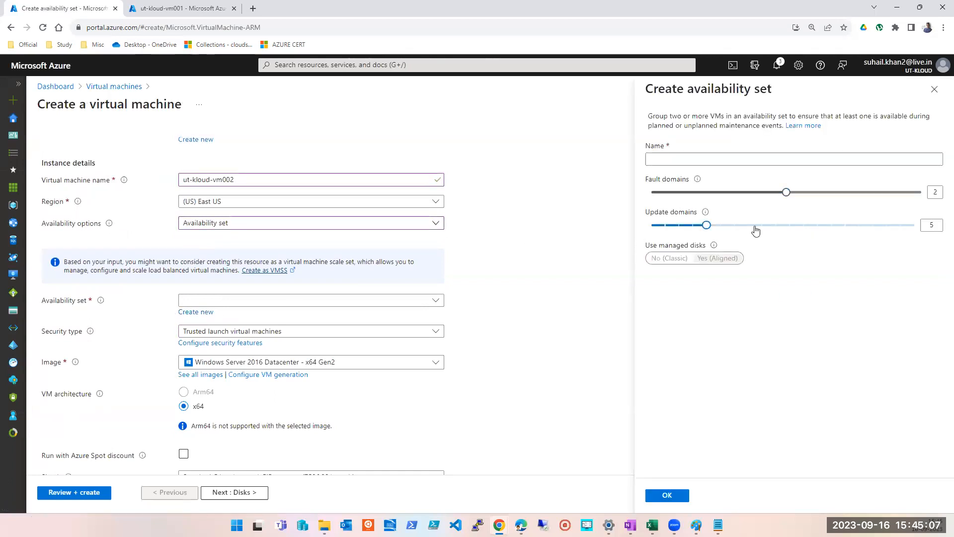
left_click(748, 159)
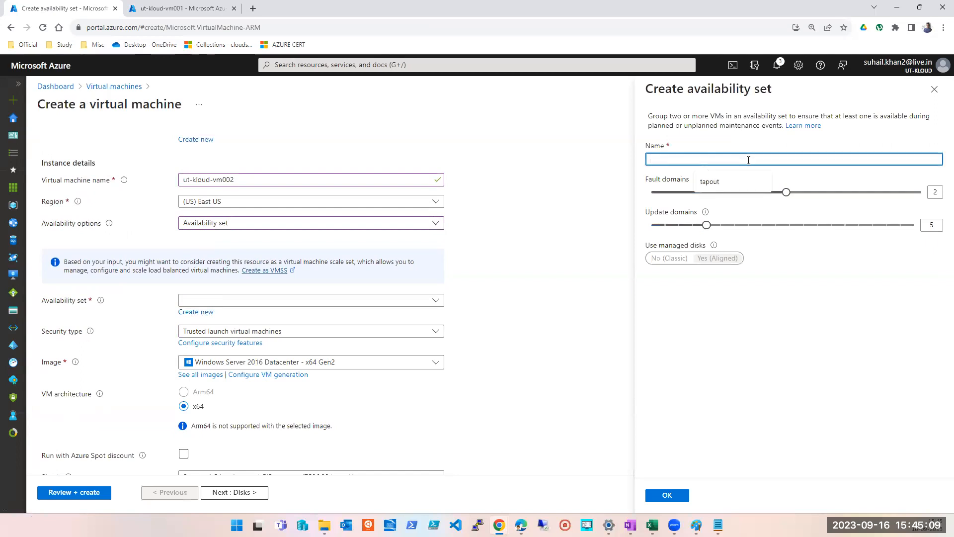
key("ctrl+v")
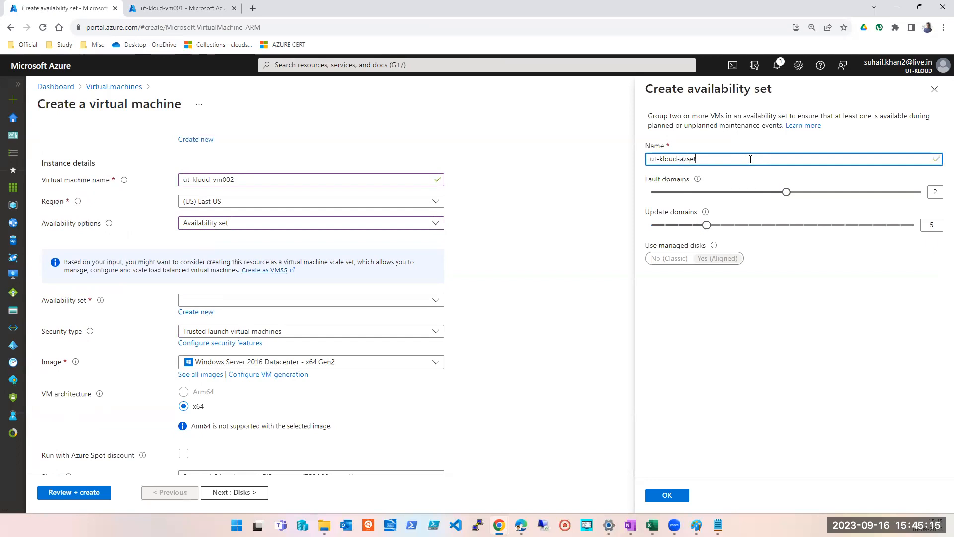
Step: Try 3 fault domains and 6 update domains for the new availability set, and discard it unsaved
left_click_drag(786, 192, 652, 203)
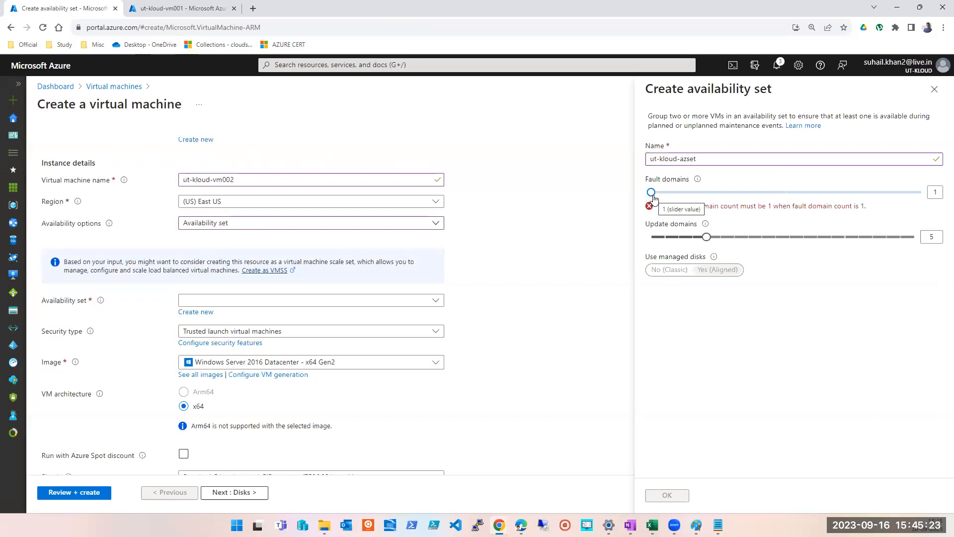
left_click_drag(655, 195, 795, 199)
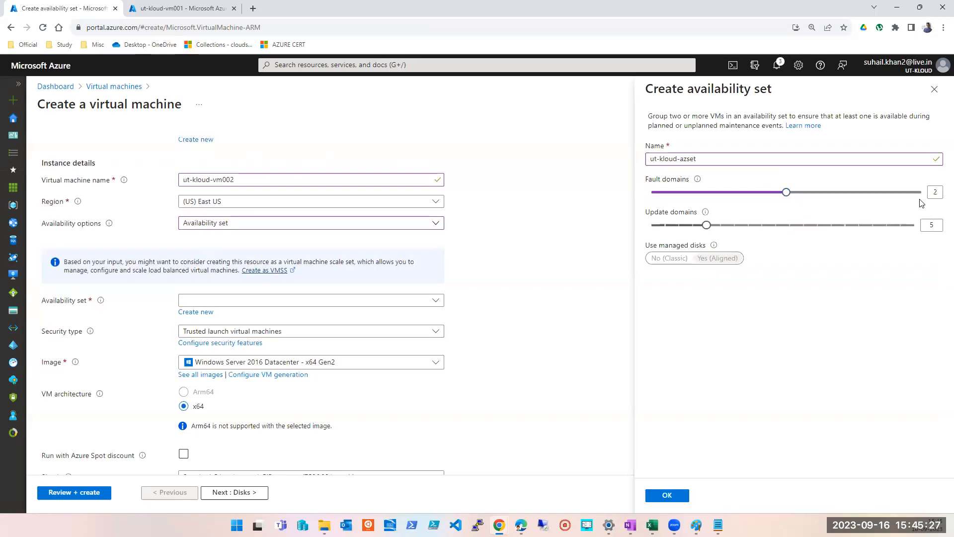
left_click_drag(790, 199, 903, 204)
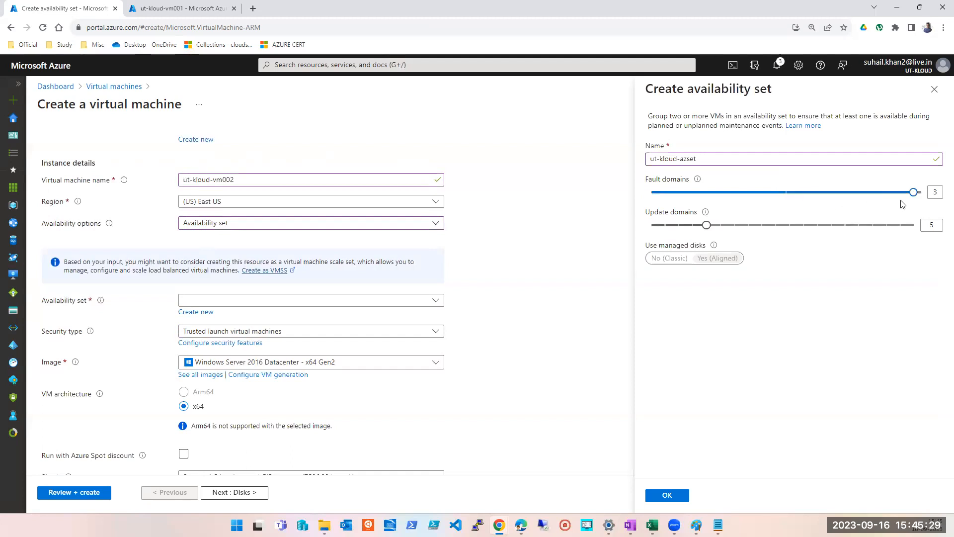
left_click_drag(708, 232, 723, 232)
mouse_move(722, 229)
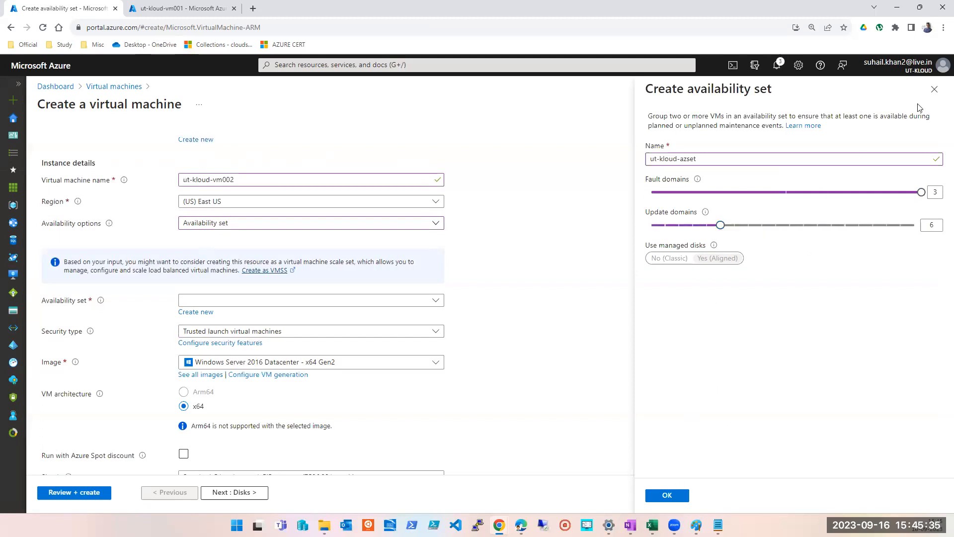
left_click(934, 89)
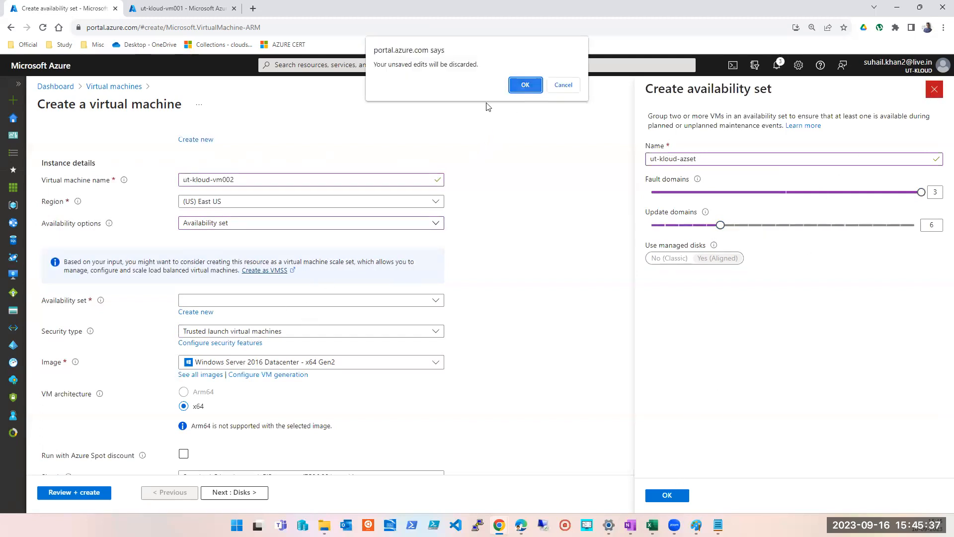
key("Return")
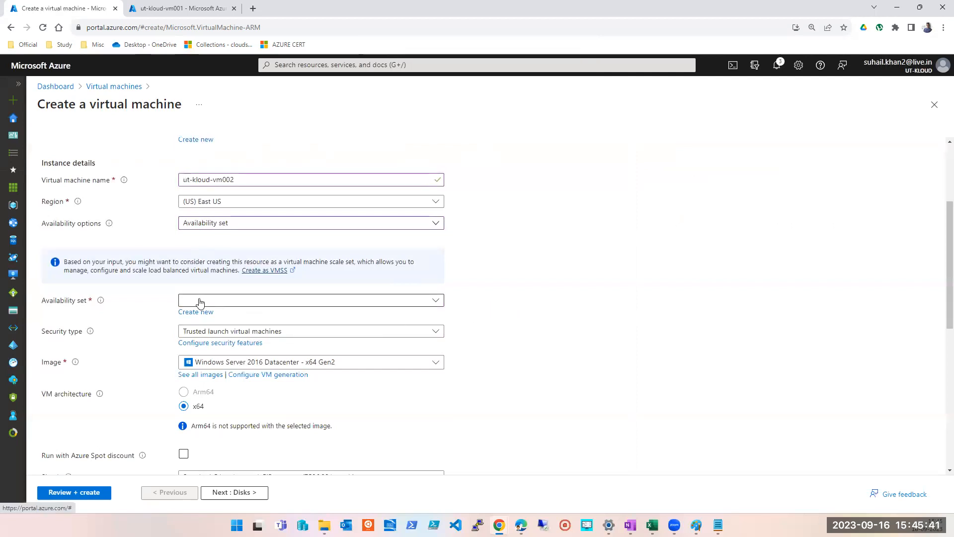
Step: Assign the virtual machine to the existing availability set ut-kloud-set and set its security type to Standard
left_click(435, 302)
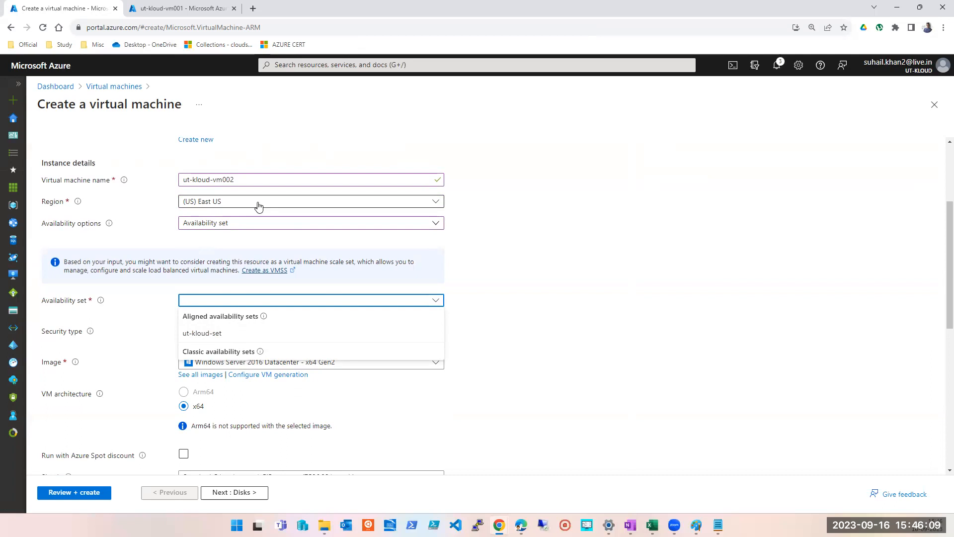
left_click(213, 333)
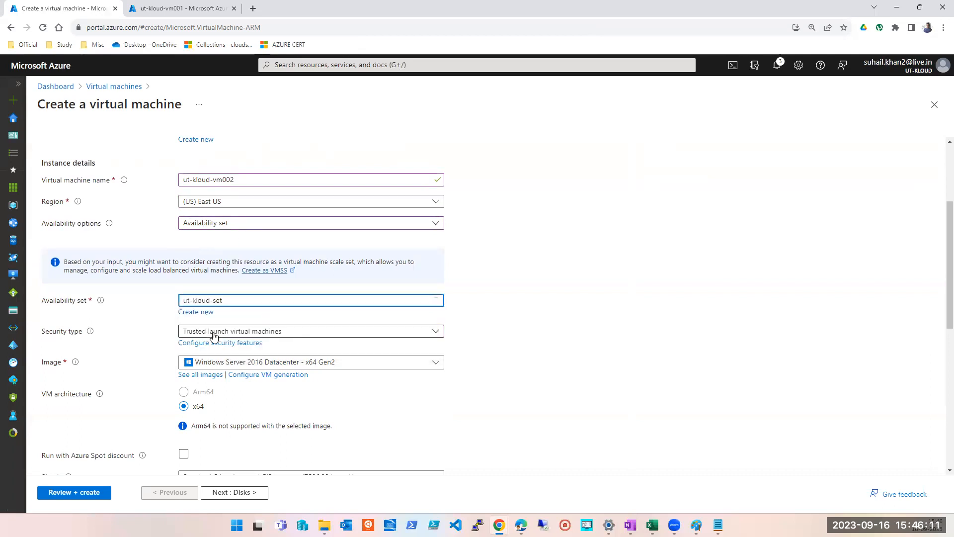
left_click(358, 332)
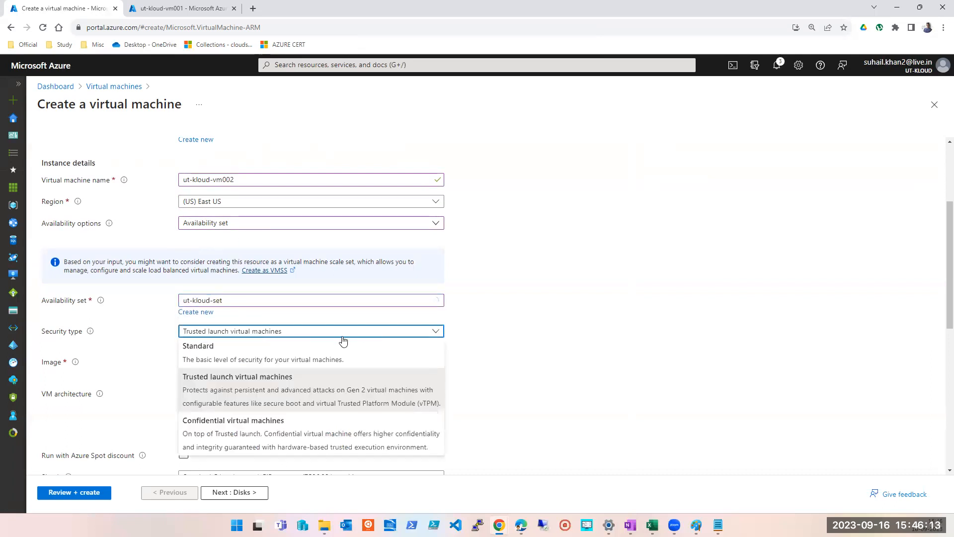
left_click(252, 357)
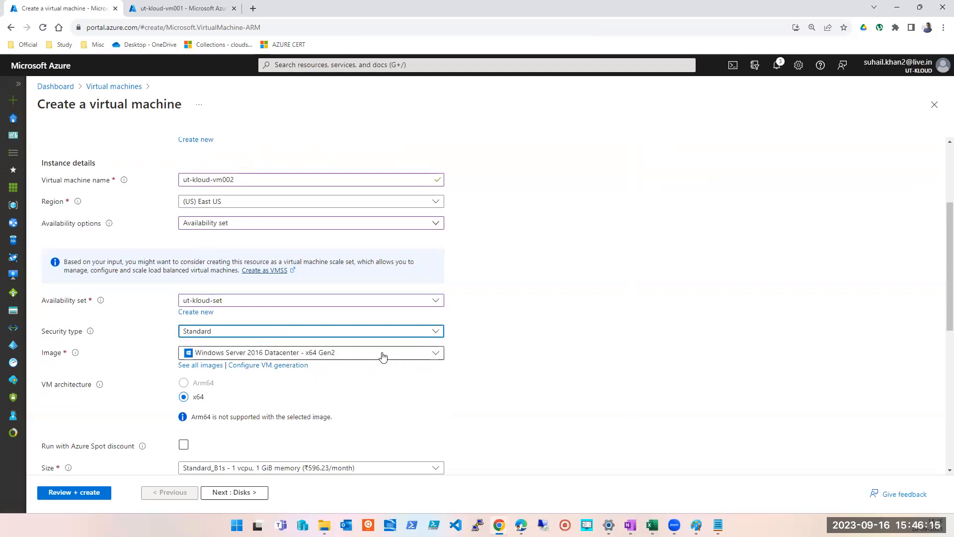
Step: Set the administrator account's username to tapout, then enter and confirm the account password
scroll(382, 355, "down", 2)
left_click(280, 420)
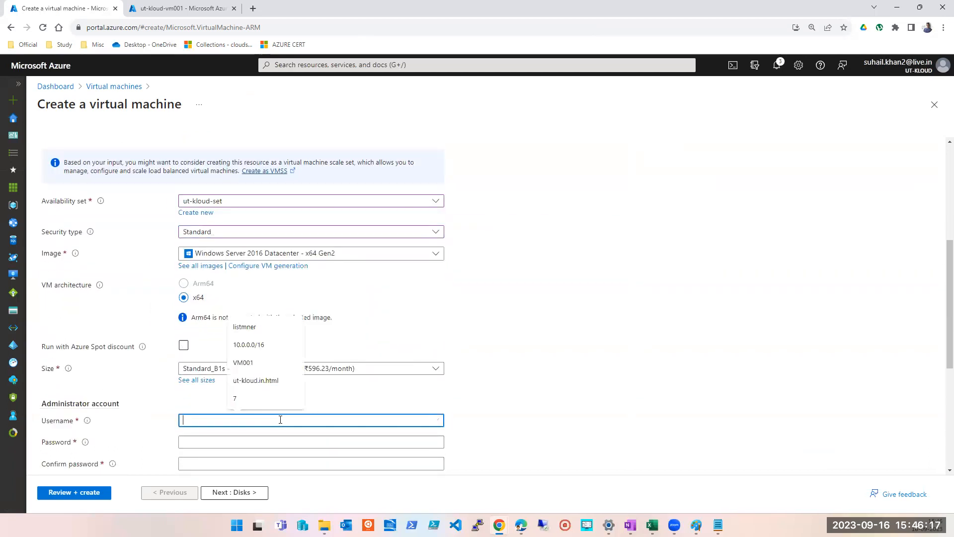
type("tapo")
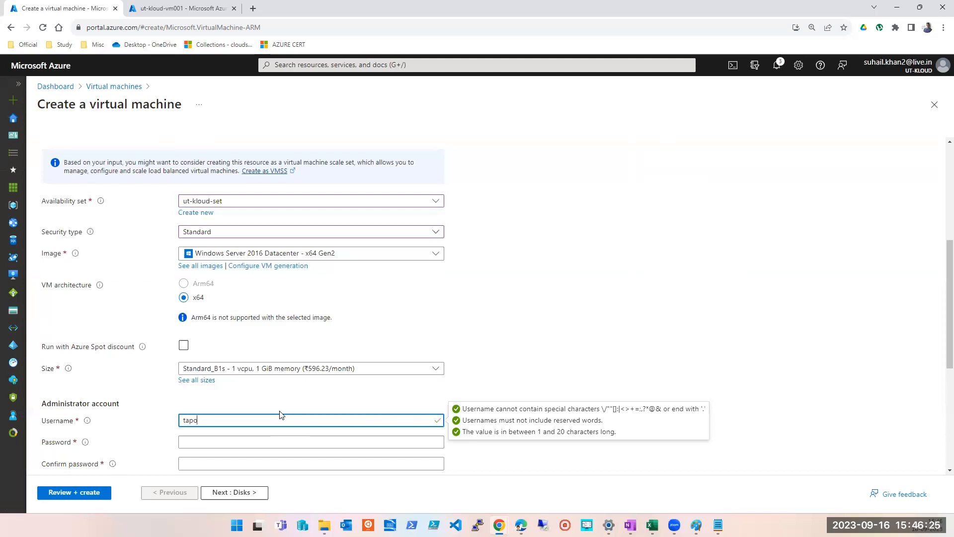
type("ut")
key("Tab")
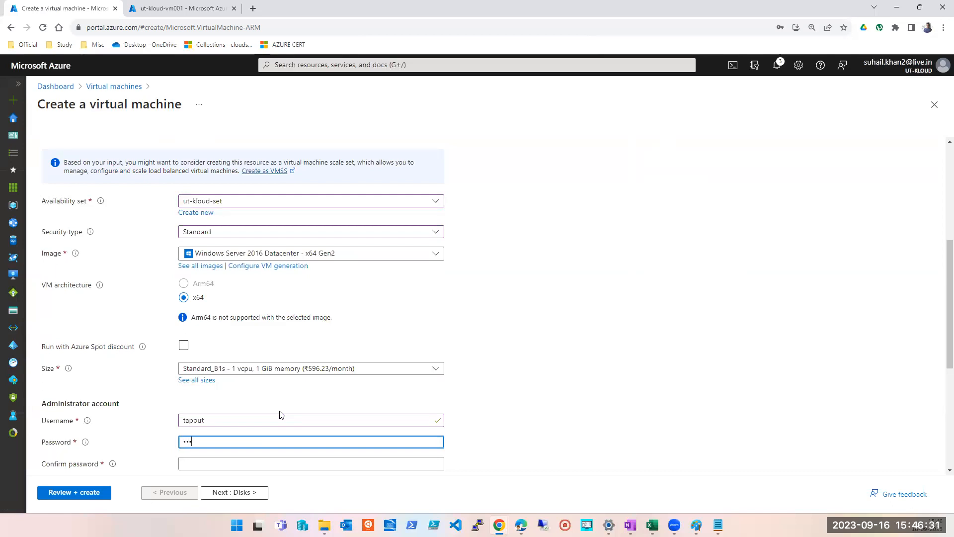
type("•••••••")
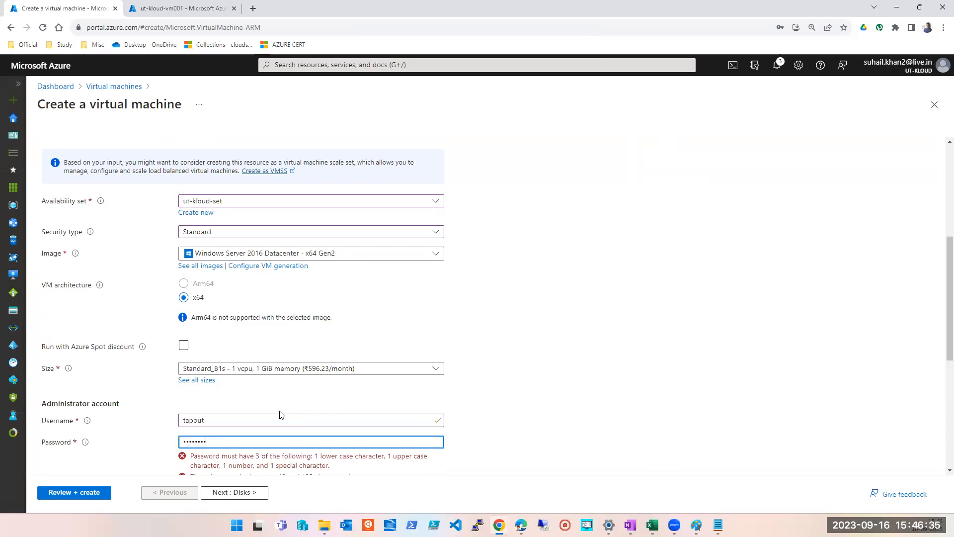
type("•")
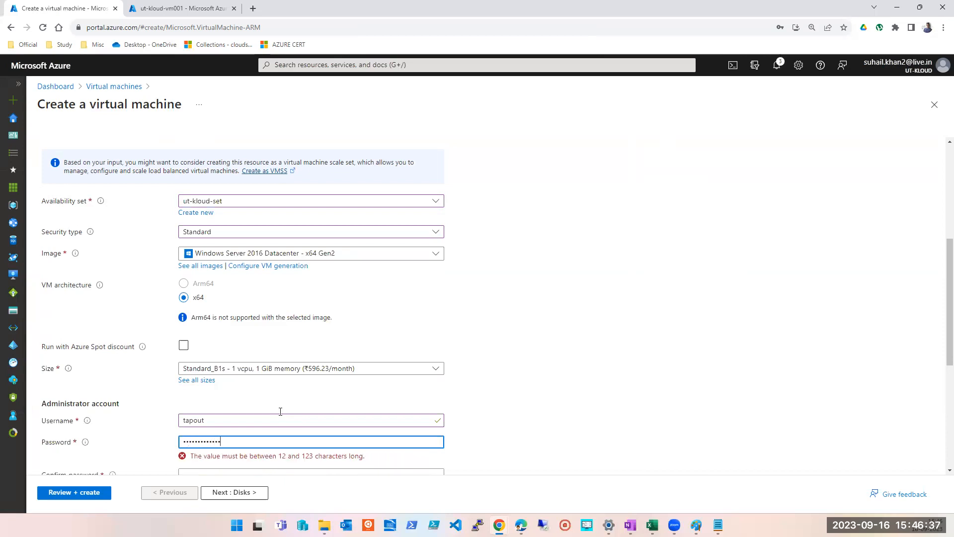
key("Tab")
type("•••••••••••••")
Step: Check the available regions and the availability sets offered for East US
scroll(280, 412, "up", 2)
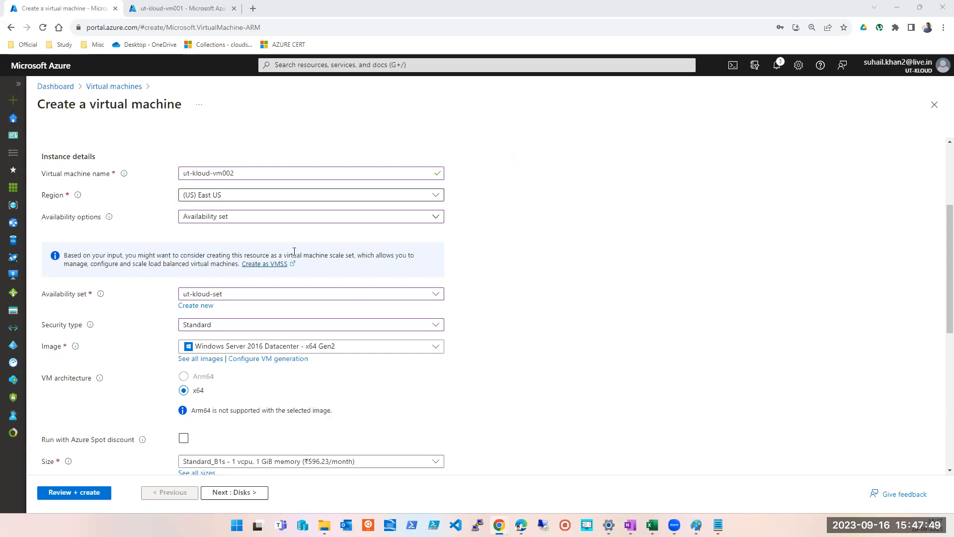
left_click(216, 199)
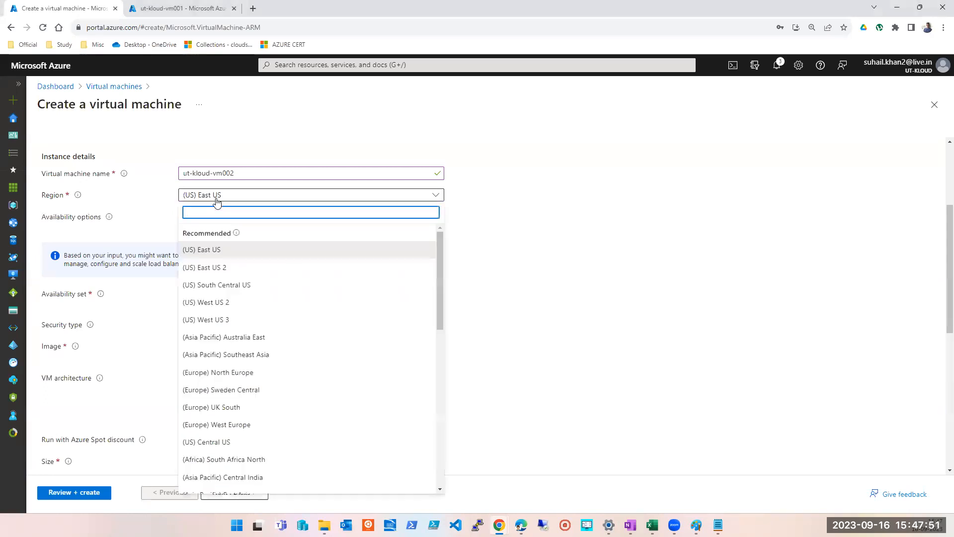
left_click(216, 200)
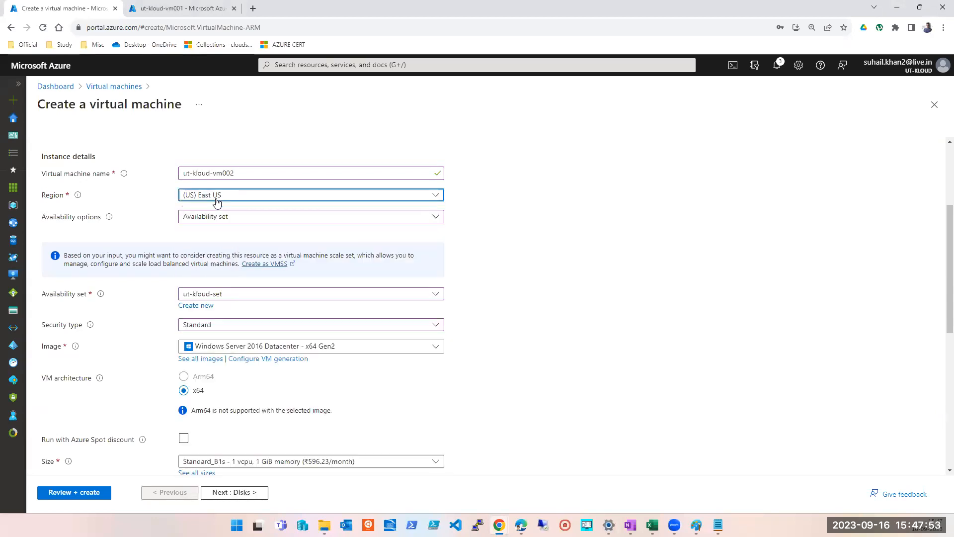
left_click(249, 295)
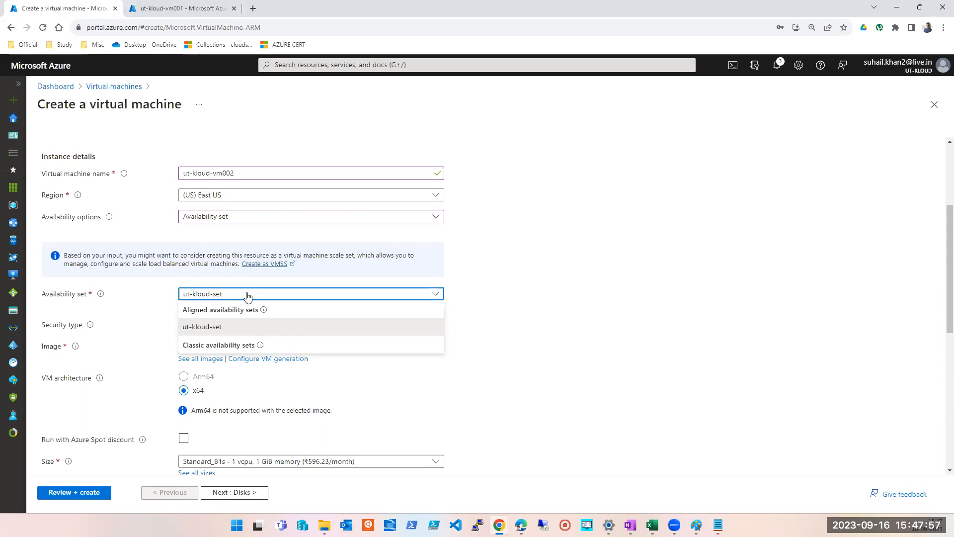
Step: Try the region (US) East US 2 with the Availability set option and check which availability sets are offered there
left_click(242, 201)
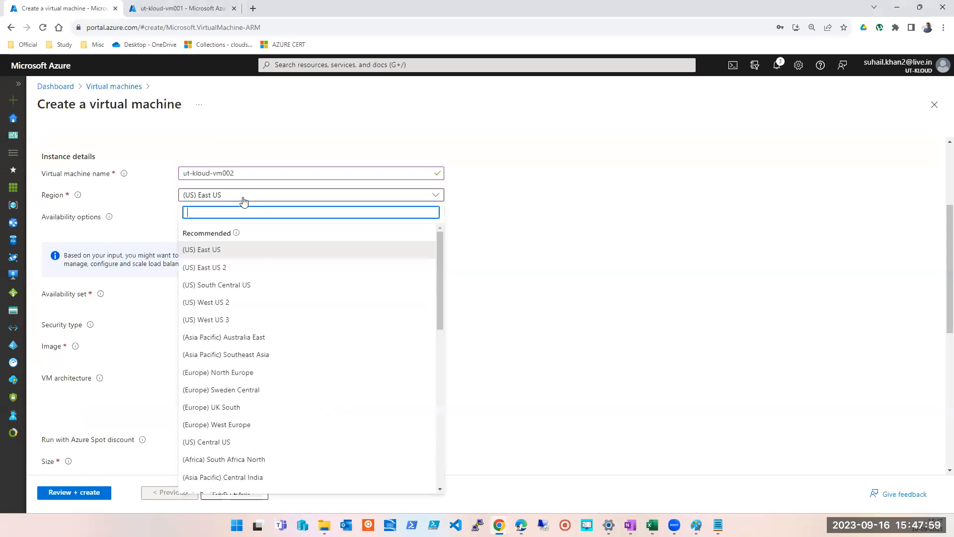
left_click(221, 267)
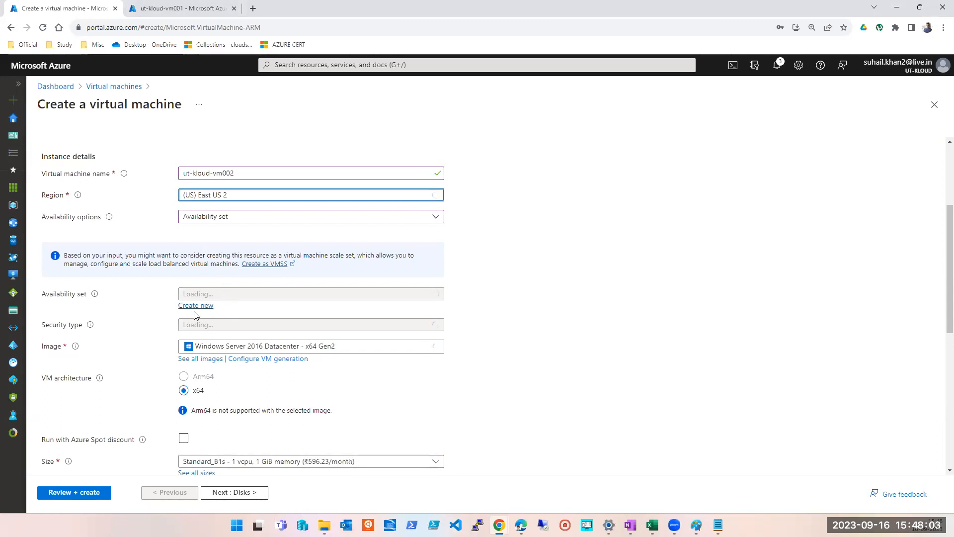
left_click(227, 293)
left_click(227, 294)
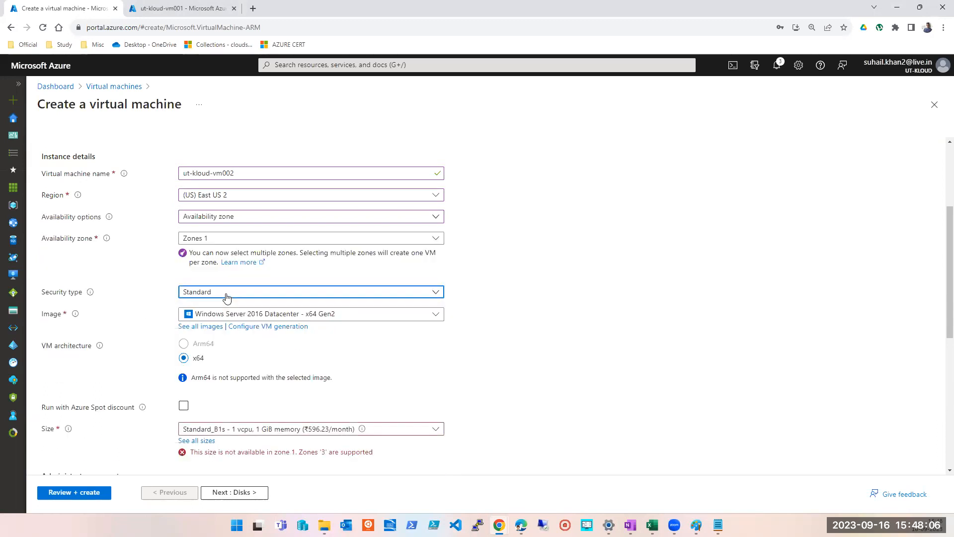
left_click(221, 216)
left_click(201, 311)
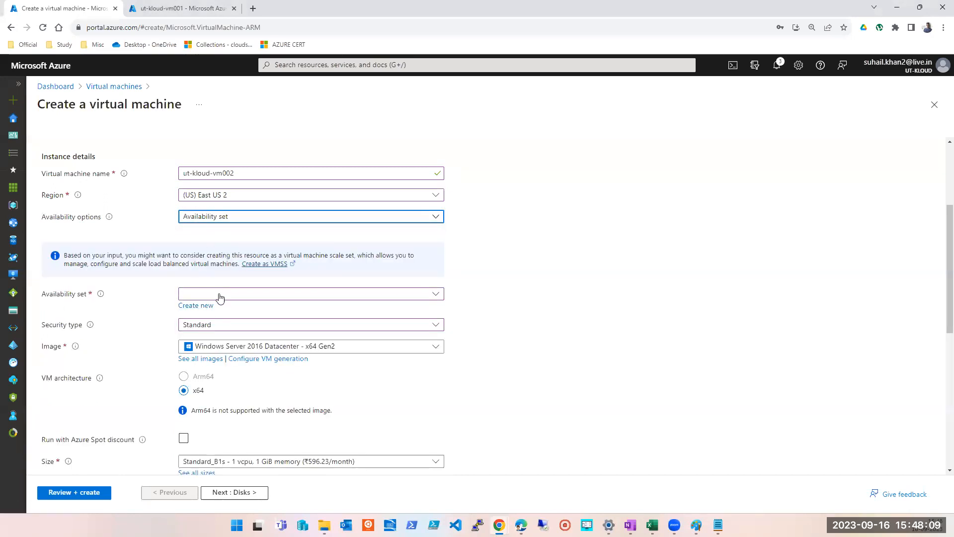
left_click(256, 299)
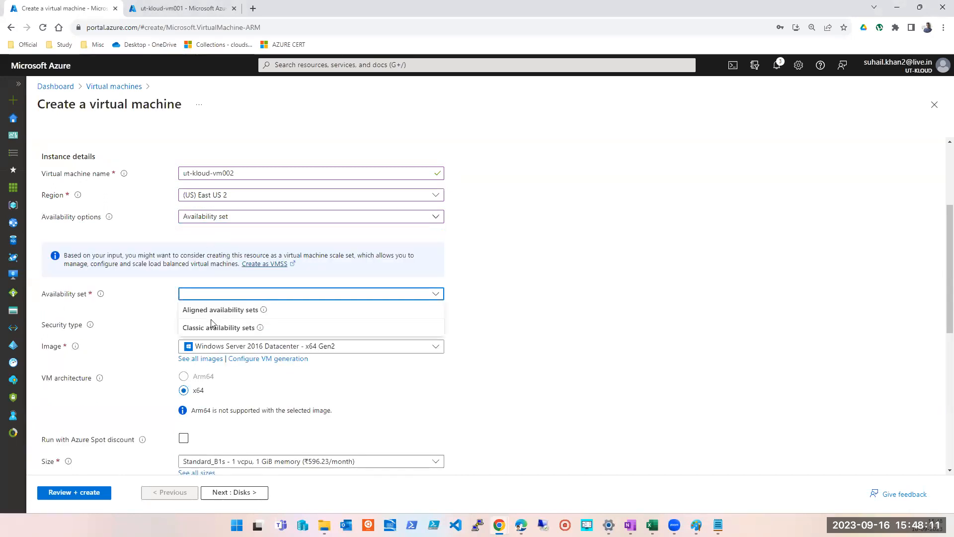
left_click(743, 63)
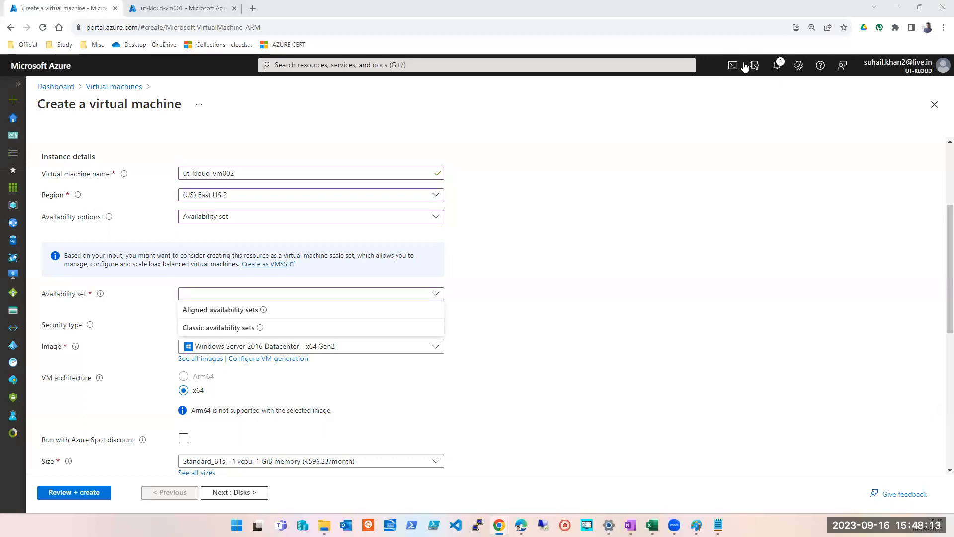
Step: Set the region back to (US) East US and assign the virtual machine to the availability set ut-kloud-set again
left_click(232, 200)
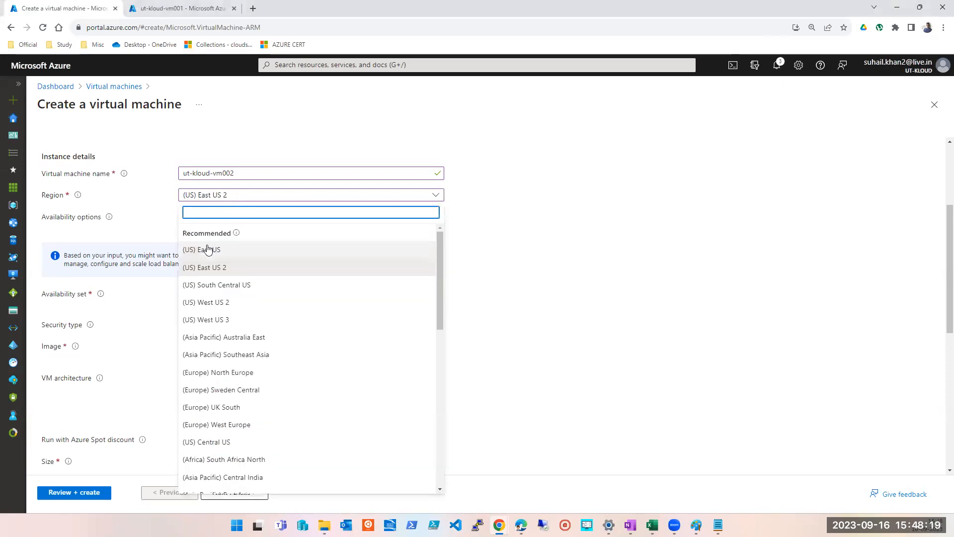
left_click(203, 250)
left_click(237, 219)
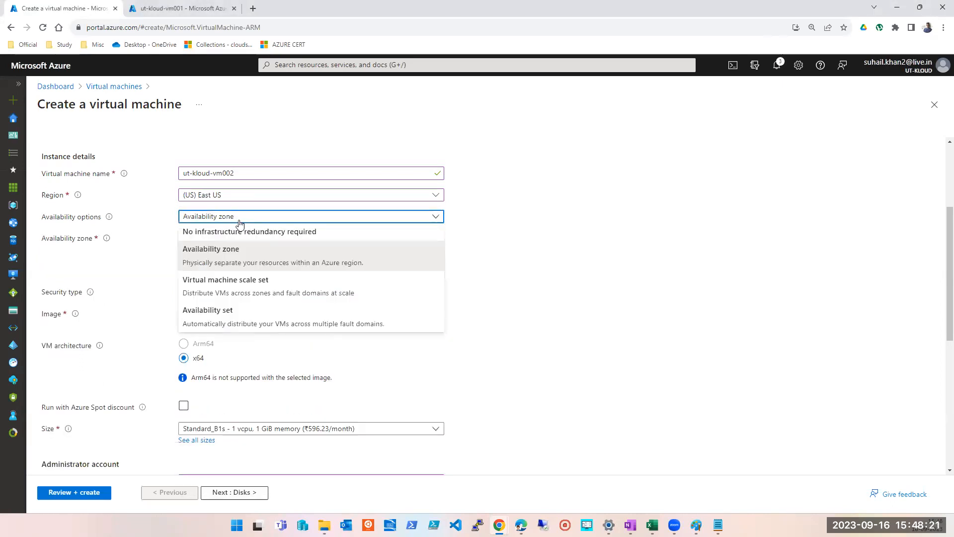
left_click(222, 312)
left_click(280, 295)
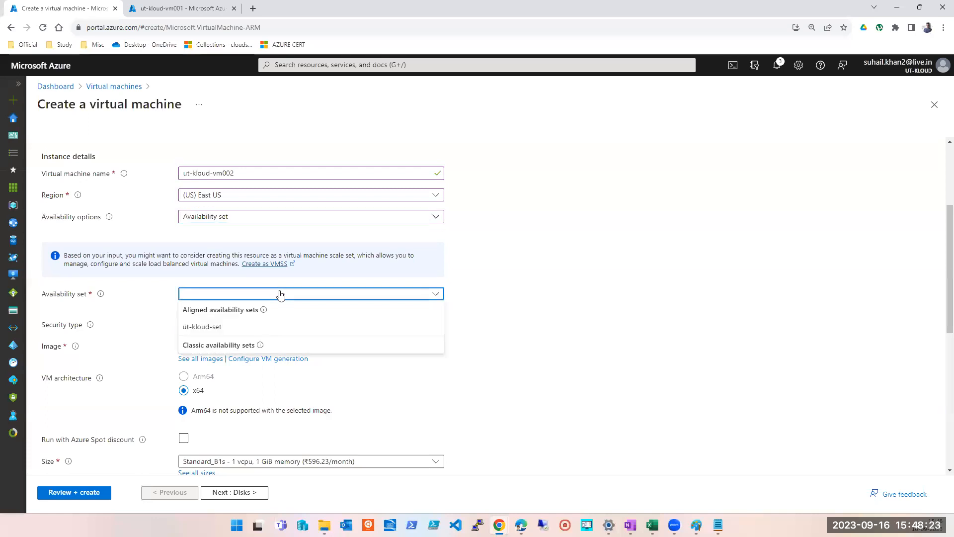
left_click(212, 329)
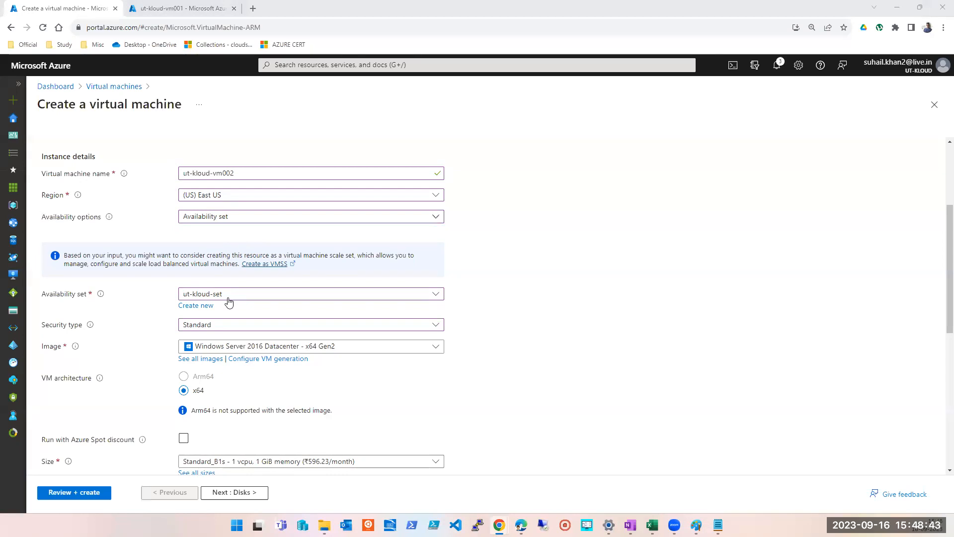
left_click(254, 296)
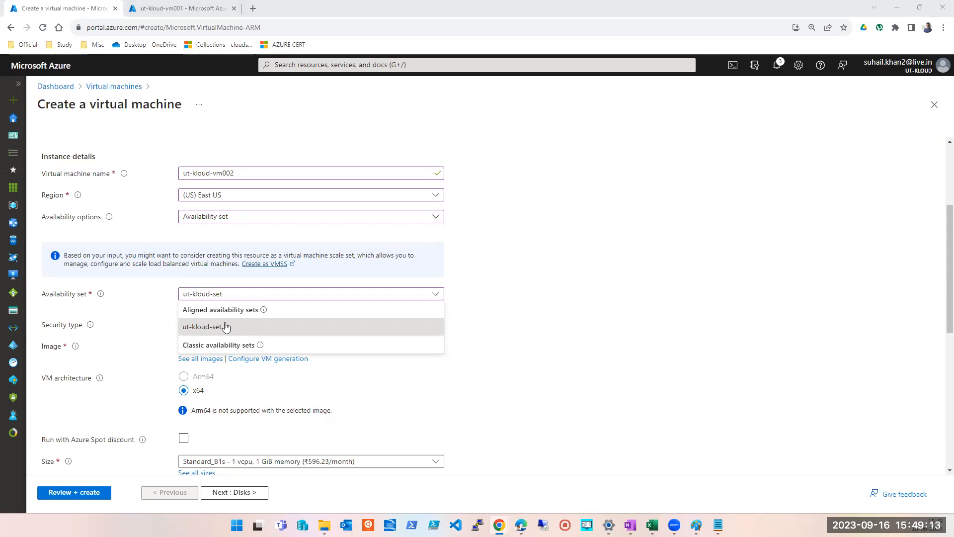
left_click(216, 330)
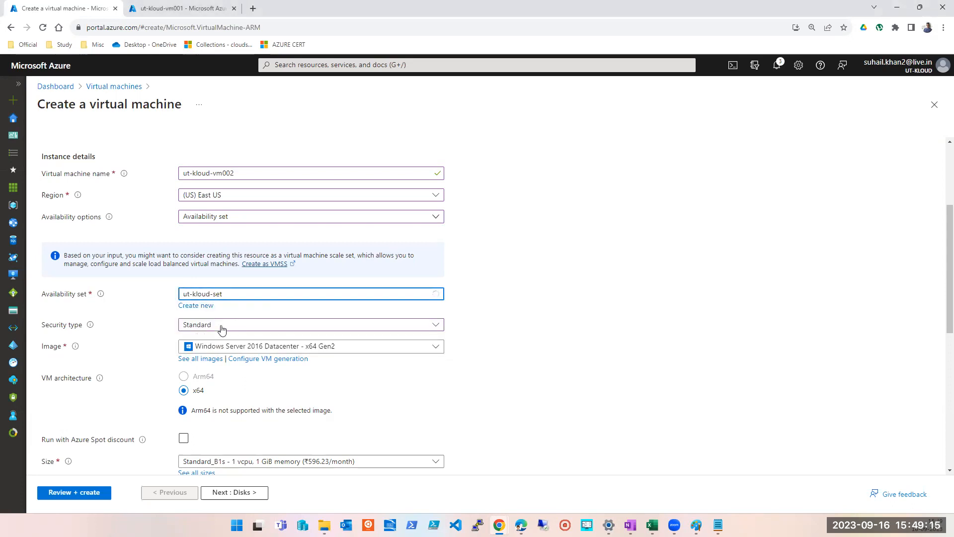
Step: Allow the public inbound ports HTTP (80), HTTPS (443) and SSH (22) in addition to RDP (3389)
scroll(577, 375, "down", 8)
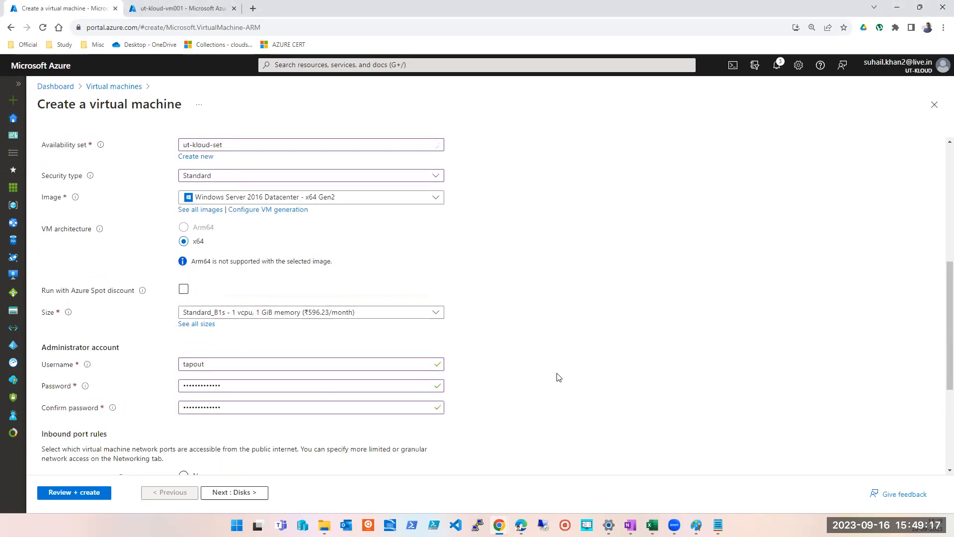
left_click(195, 318)
left_click(188, 328)
left_click(188, 345)
left_click(187, 362)
left_click(133, 356)
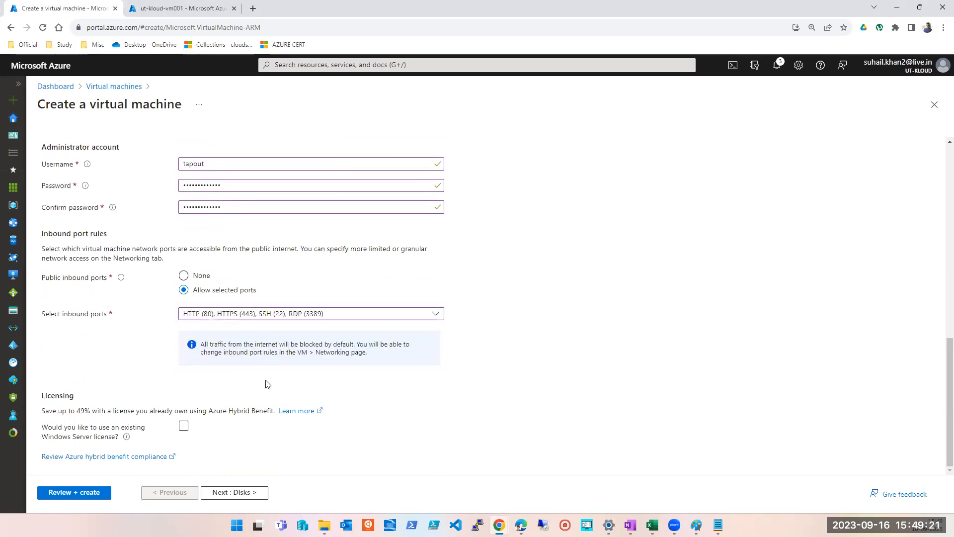
Step: Try to validate the virtual machine configuration for creation, and return to its basic settings
left_click(231, 492)
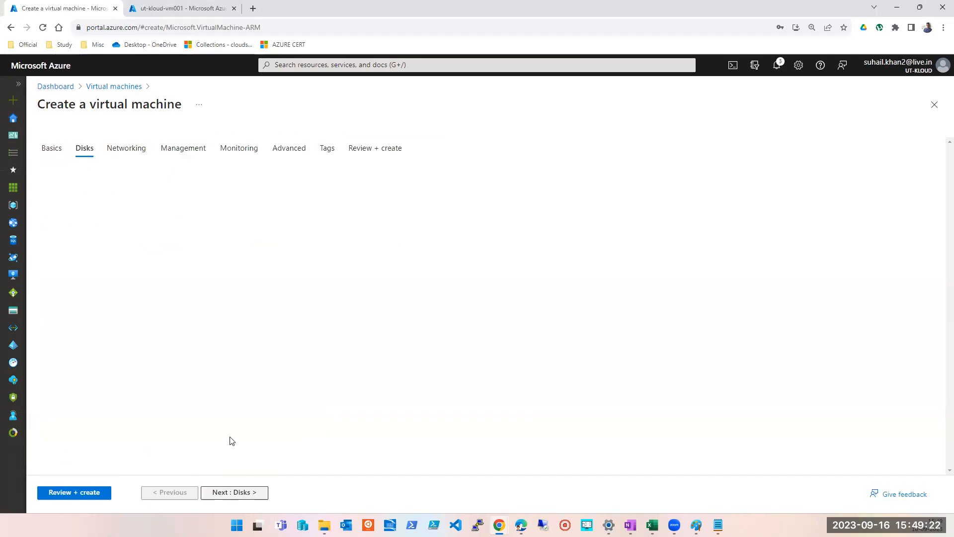
left_click(82, 495)
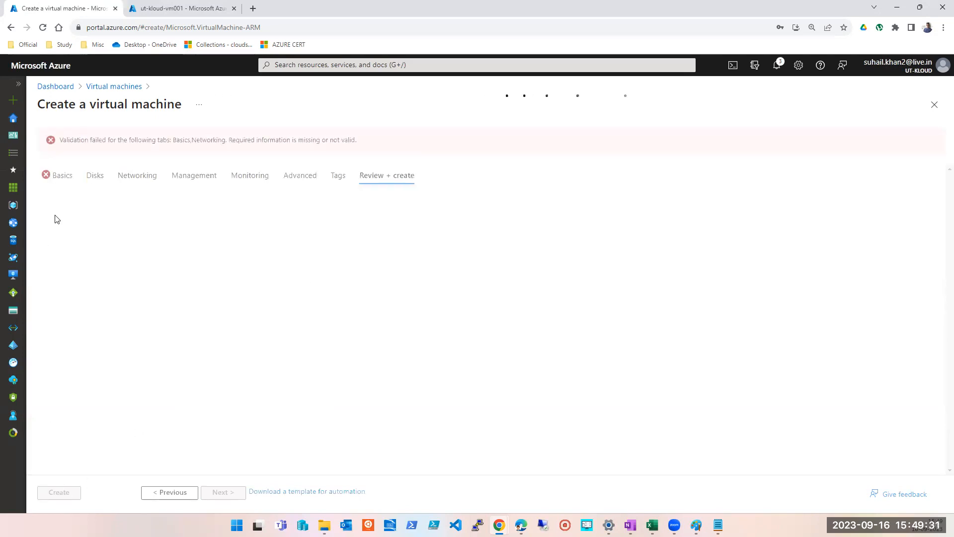
left_click(60, 182)
Step: Review the basic settings from the project details to the inbound ports and licensing to find the cause of the validation error
scroll(362, 353, "down", 10)
scroll(361, 355, "down", 3)
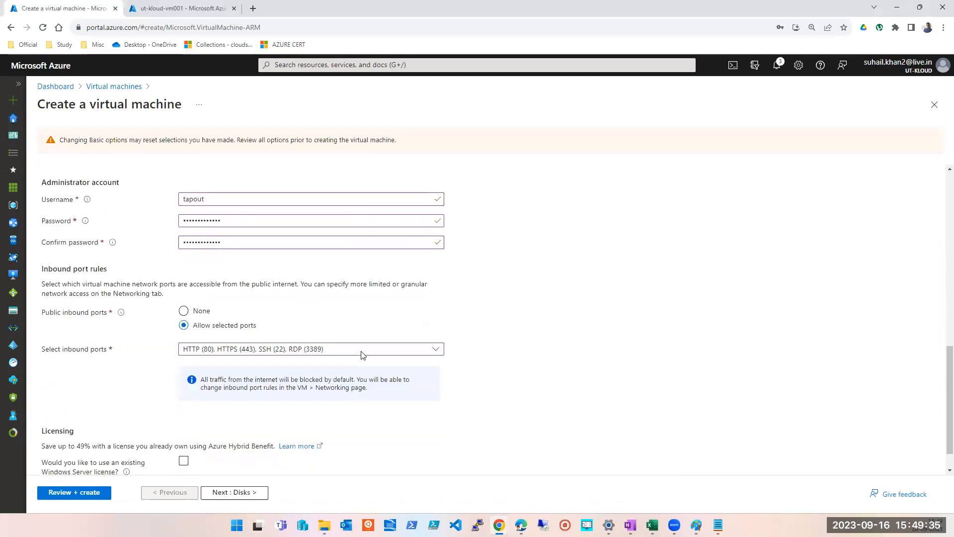
scroll(341, 342, "up", 3)
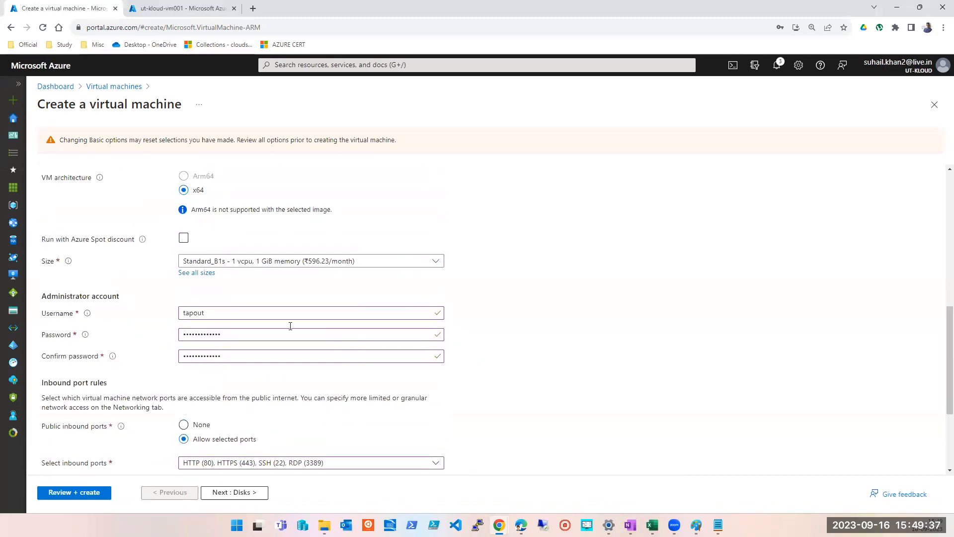
scroll(278, 326, "up", 4)
scroll(275, 326, "up", 4)
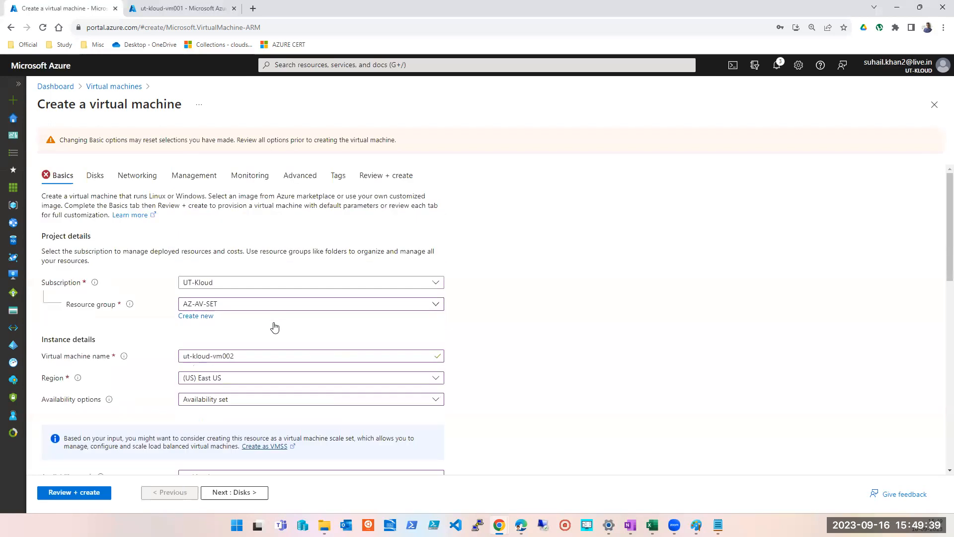
scroll(260, 348, "down", 4)
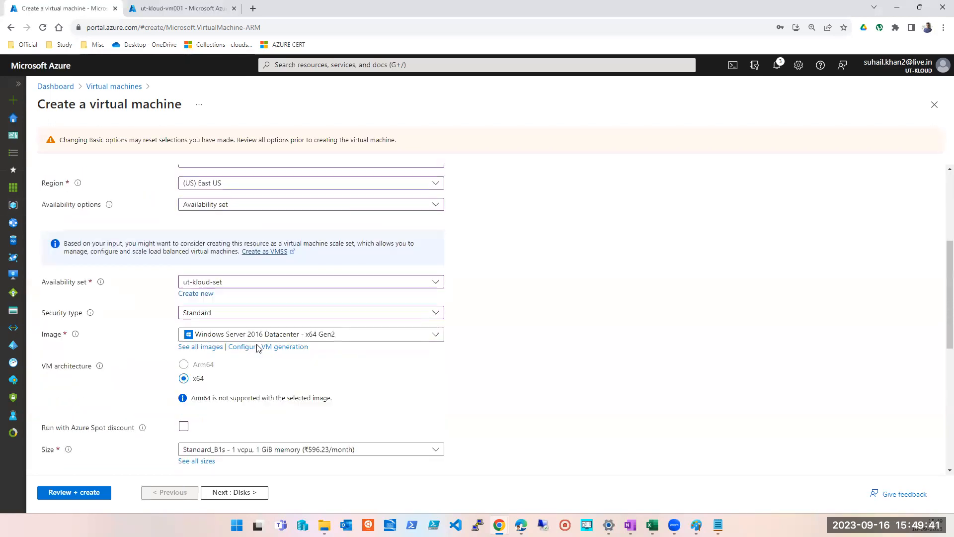
scroll(321, 342, "up", 4)
scroll(321, 343, "up", 1)
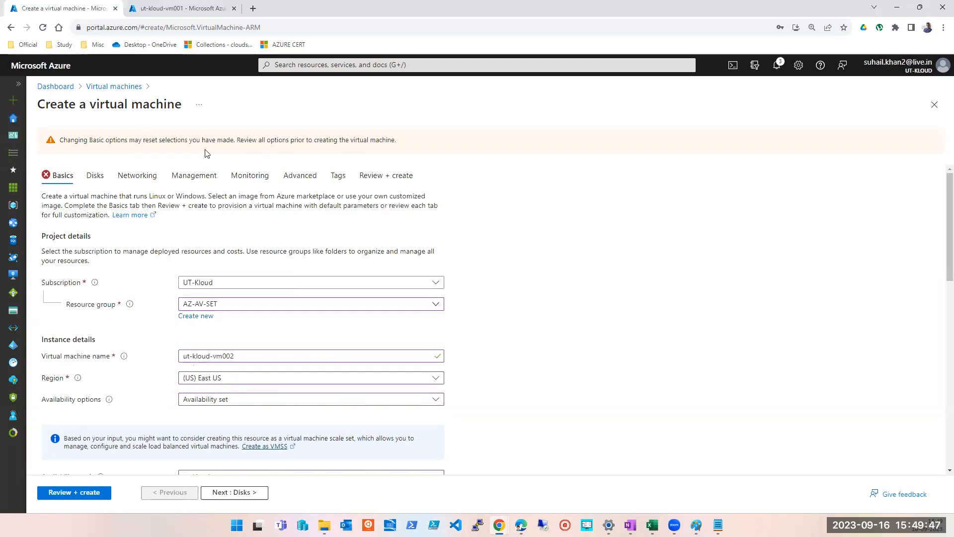
scroll(298, 219, "down", 2)
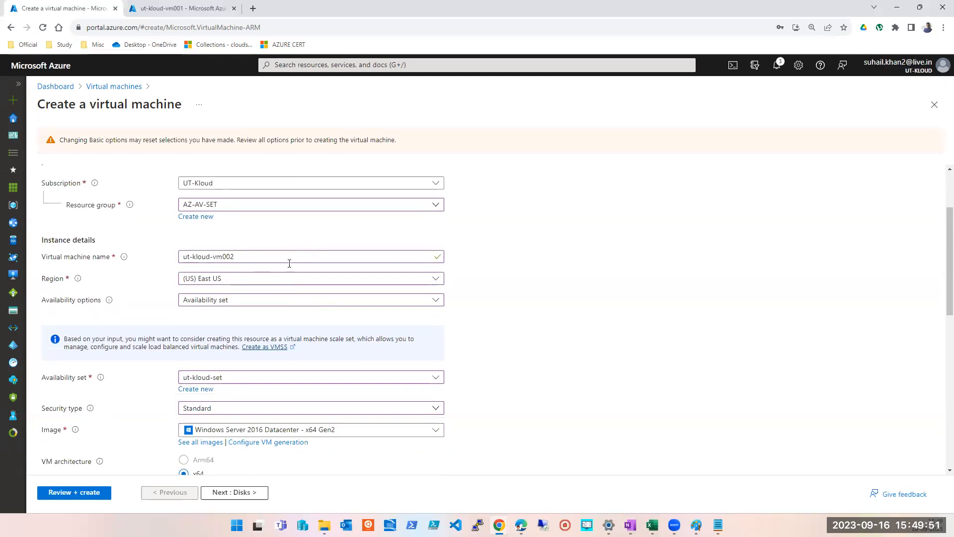
scroll(332, 290, "down", 6)
scroll(332, 289, "down", 3)
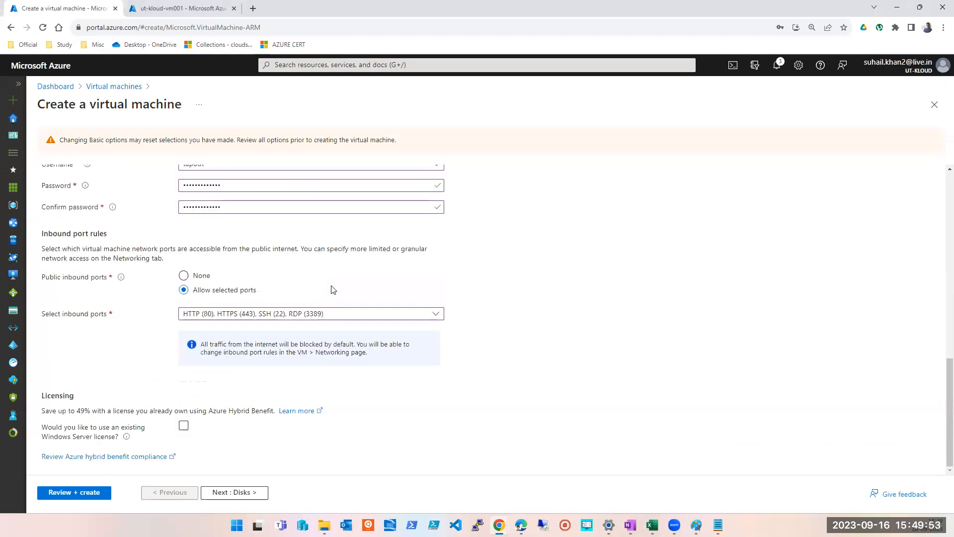
left_click(288, 315)
left_click(288, 315)
scroll(458, 351, "up", 6)
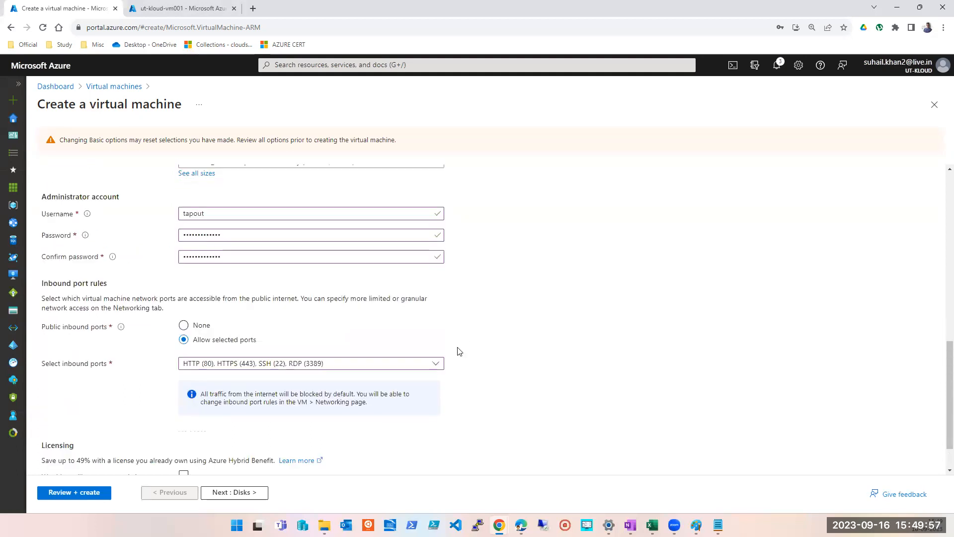
scroll(458, 351, "up", 5)
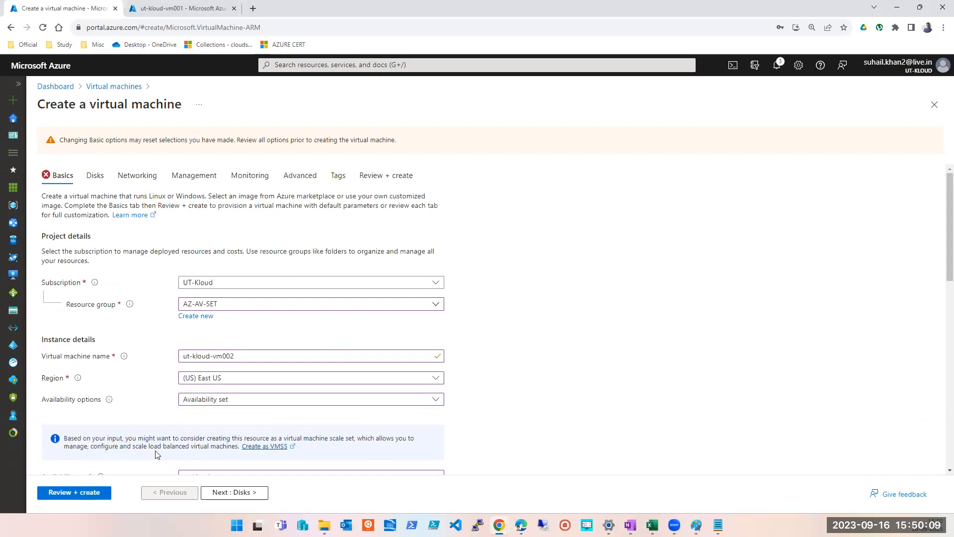
scroll(184, 418, "down", 10)
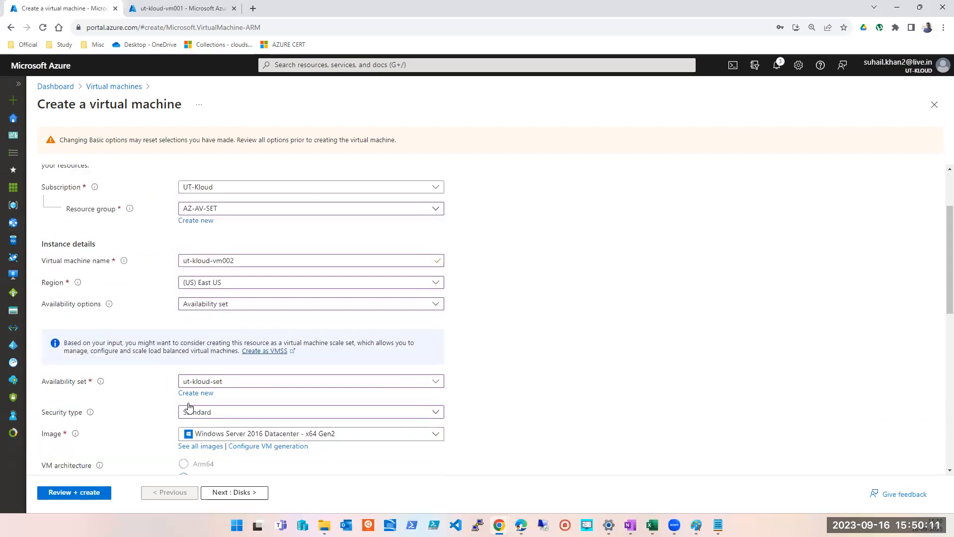
scroll(189, 407, "down", 2)
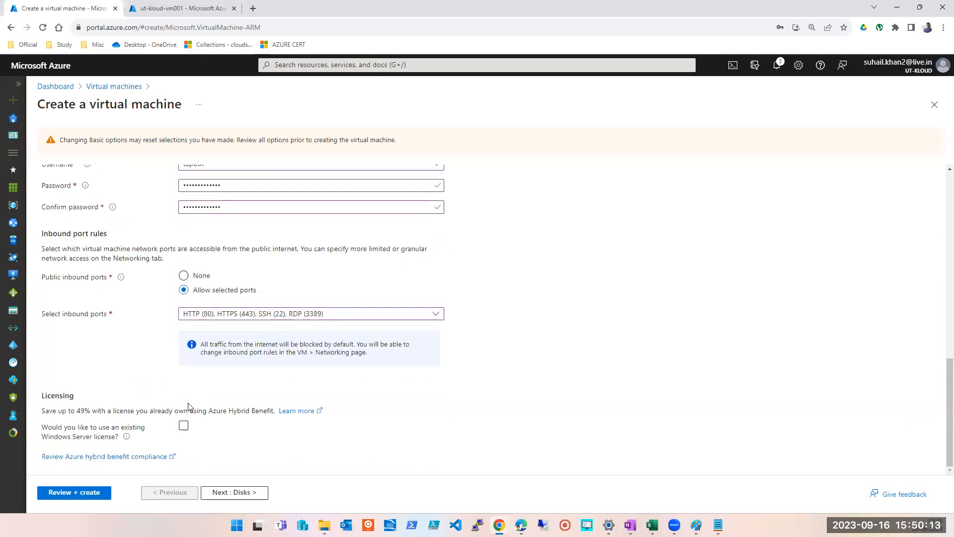
Step: Check the disk settings of the virtual machine and return to its basic settings
left_click(224, 492)
scroll(181, 369, "down", 1)
scroll(149, 298, "up", 1)
left_click(58, 147)
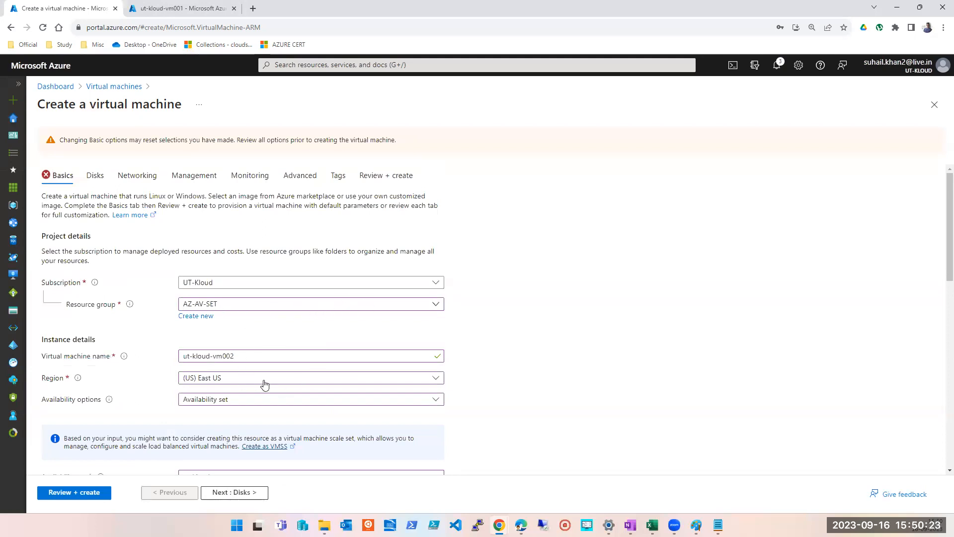
Step: Change the virtual machine's image to Windows Server 2019 Datacenter - x64 Gen1
scroll(292, 389, "down", 1)
scroll(289, 366, "down", 2)
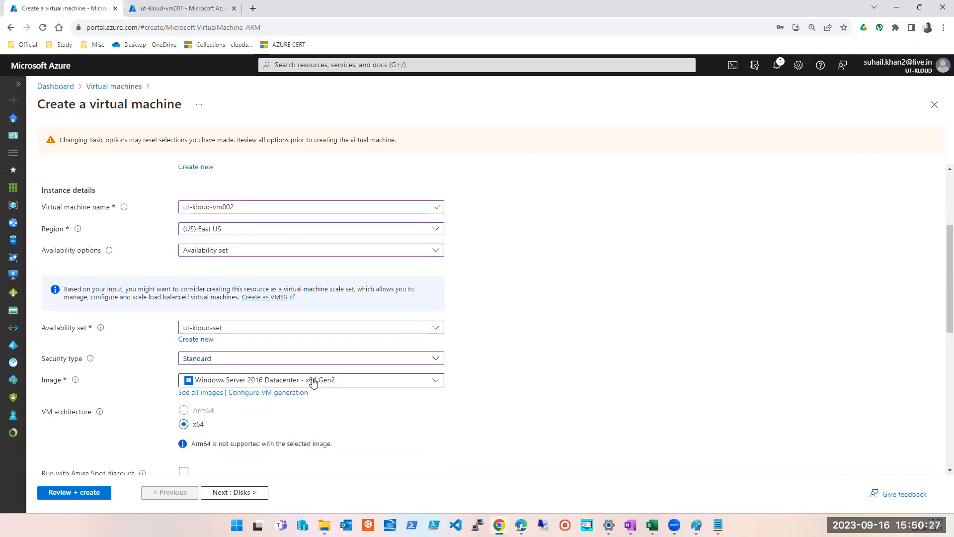
left_click(314, 380)
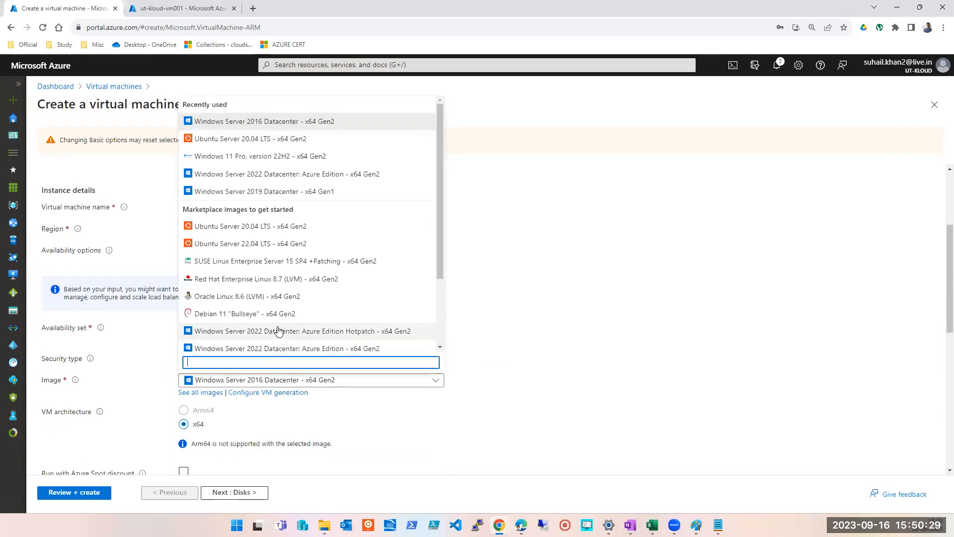
left_click(253, 191)
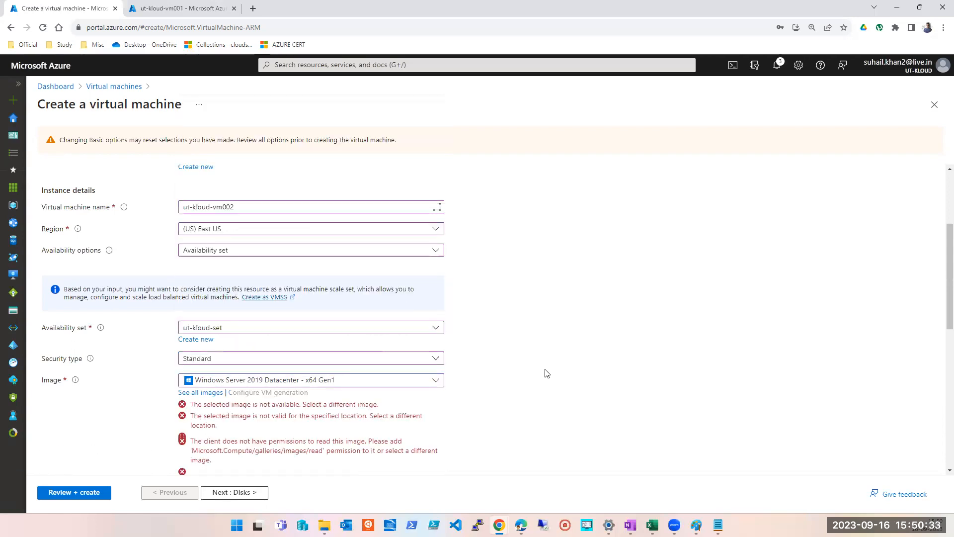
scroll(534, 378, "down", 2)
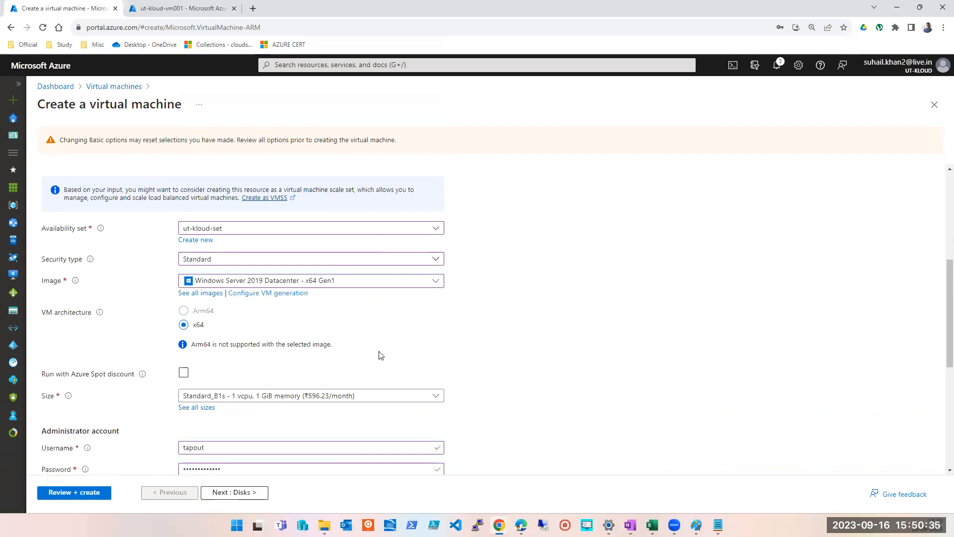
Step: Validate the configuration of ut-kloud-vm002 and create the virtual machine
scroll(380, 353, "down", 5)
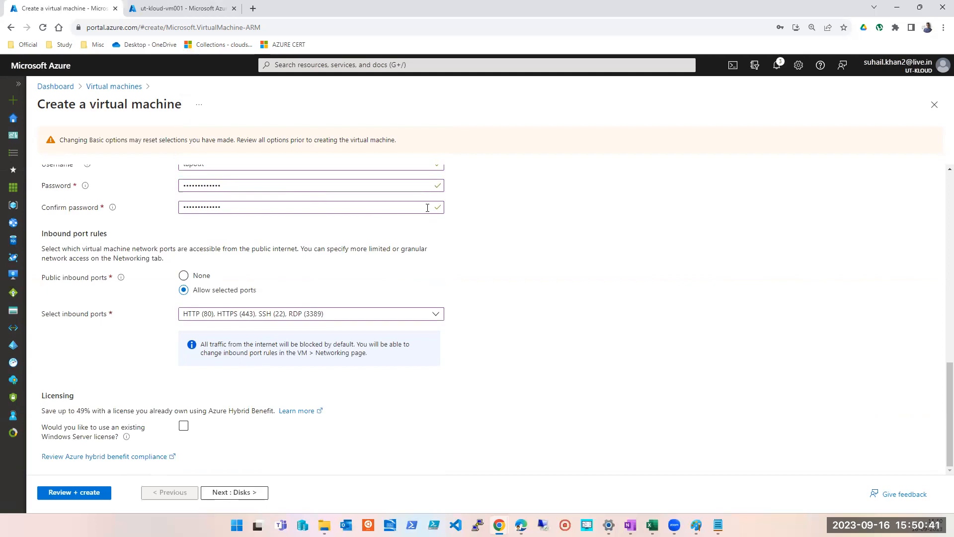
left_click(76, 494)
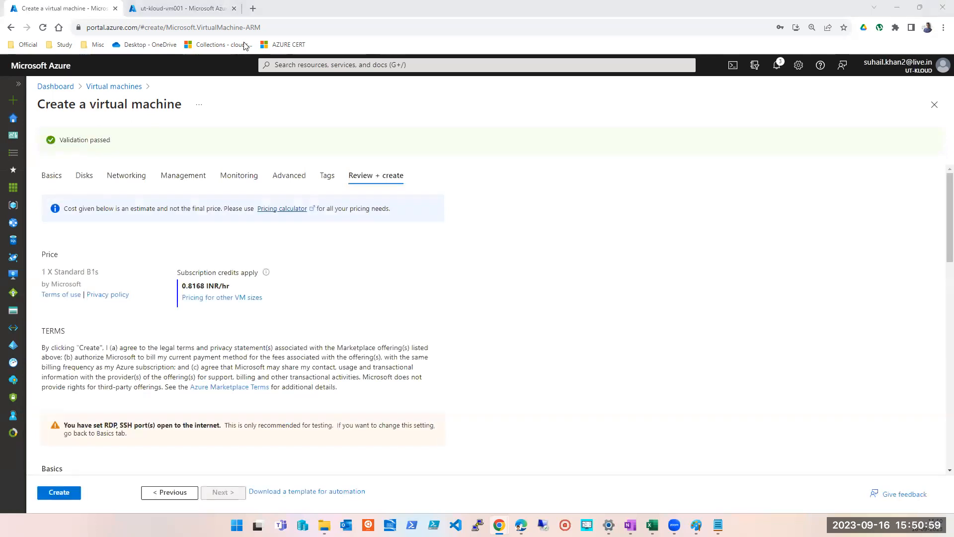
left_click(63, 495)
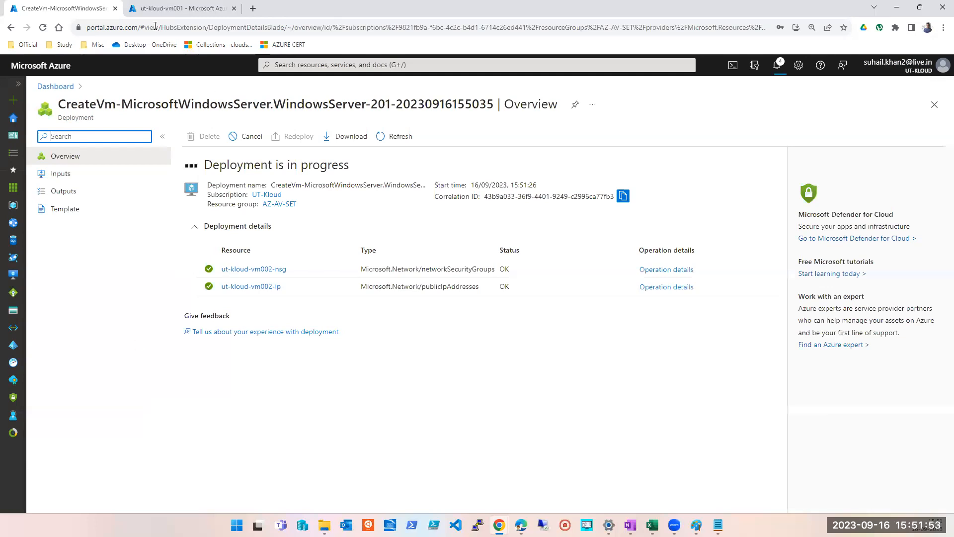
Step: In the portal page showing ut-kloud-vm001, go to the virtual machines list and start creating another Azure virtual machine
left_click(155, 9)
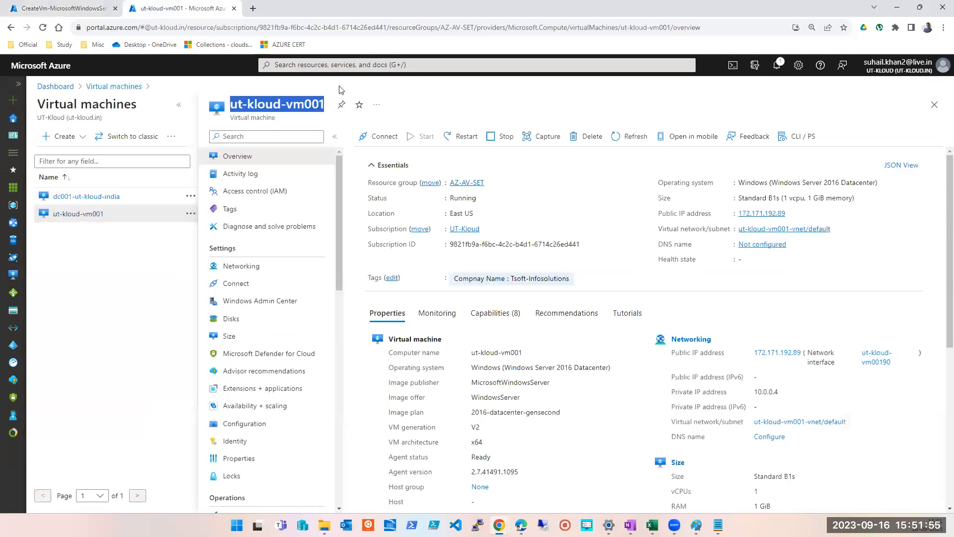
left_click(339, 66)
left_click(295, 226)
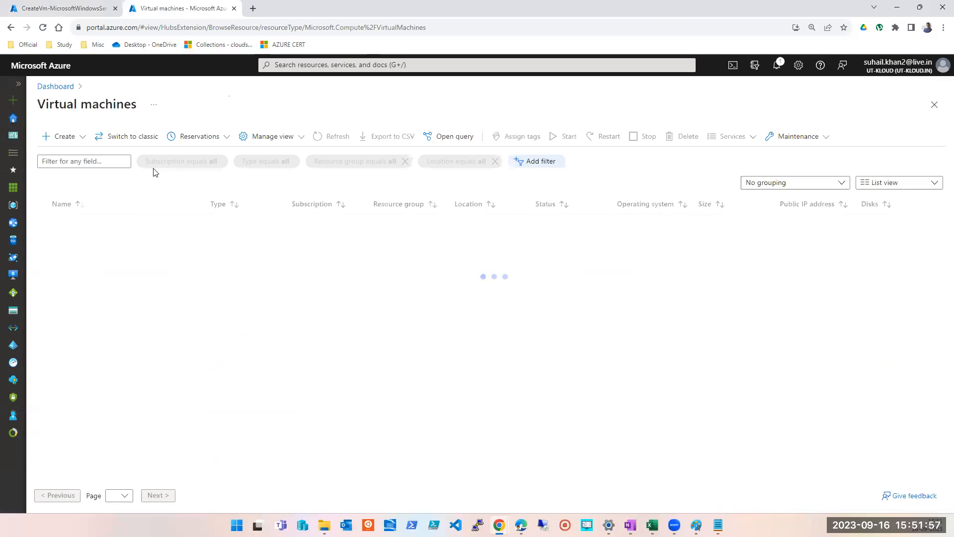
left_click(56, 148)
left_click(59, 156)
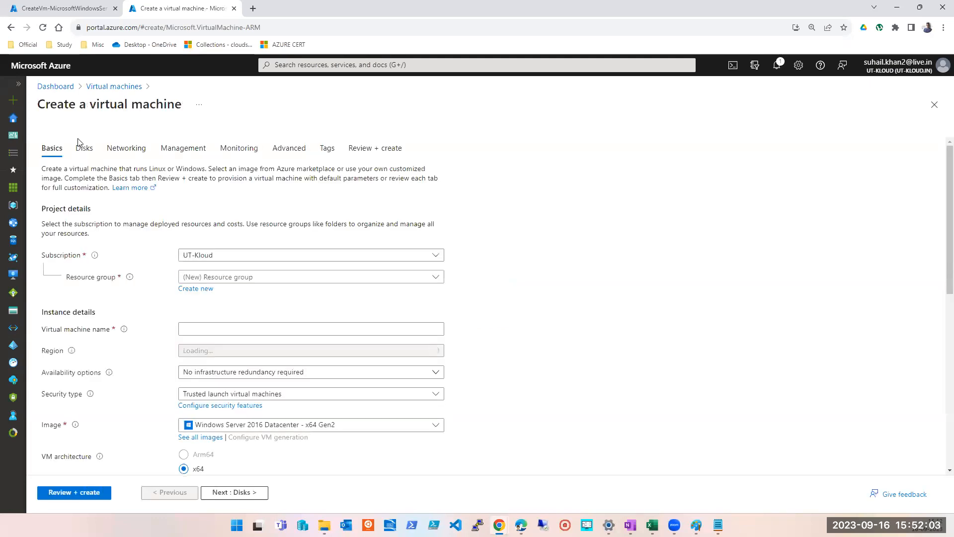
Step: Set the new virtual machine's resource group to Kafka instead of AZ-AV-SET
left_click(256, 277)
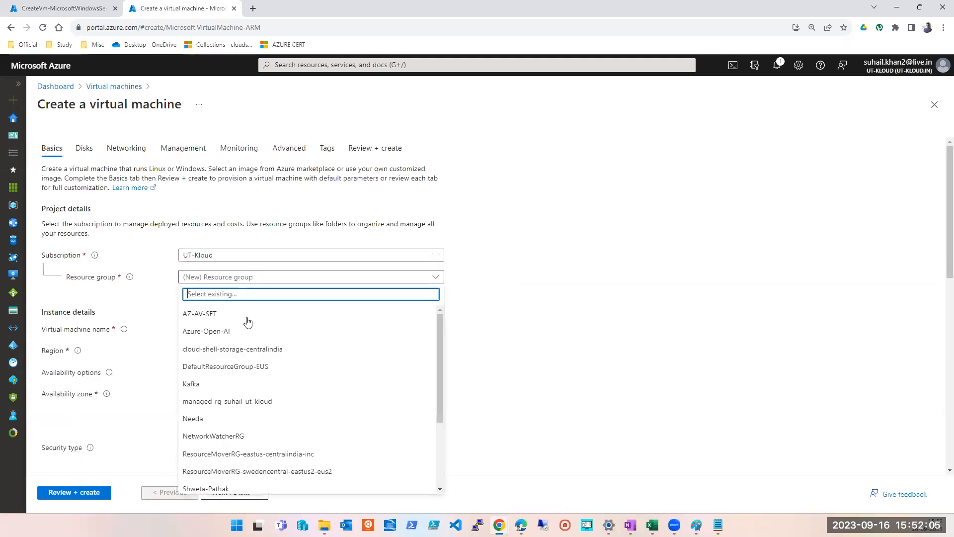
left_click(258, 317)
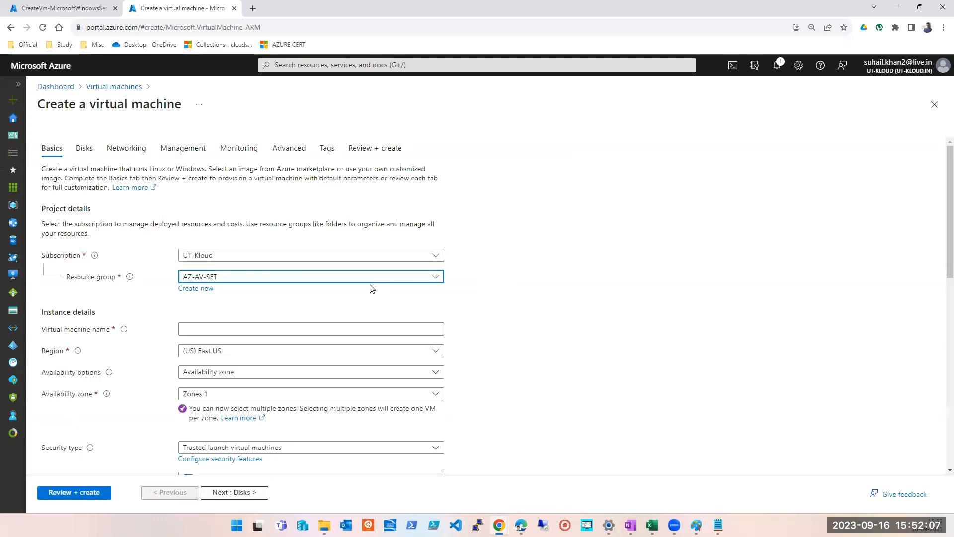
scroll(262, 295, "down", 1)
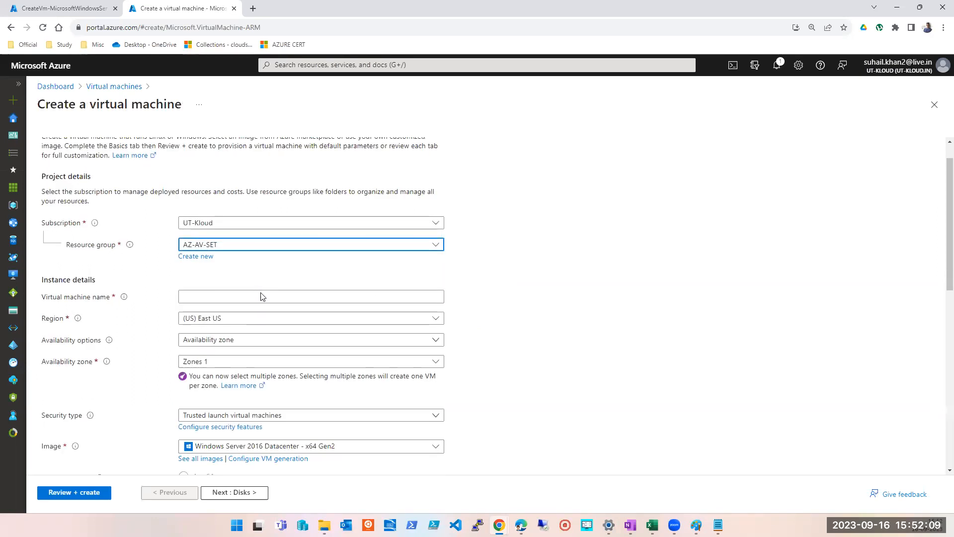
scroll(263, 297, "down", 1)
left_click(247, 228)
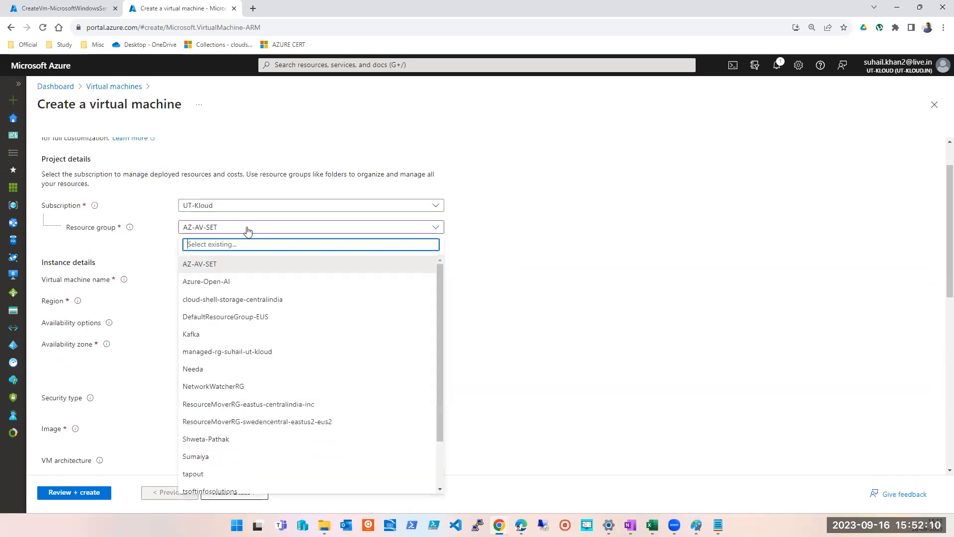
left_click(207, 340)
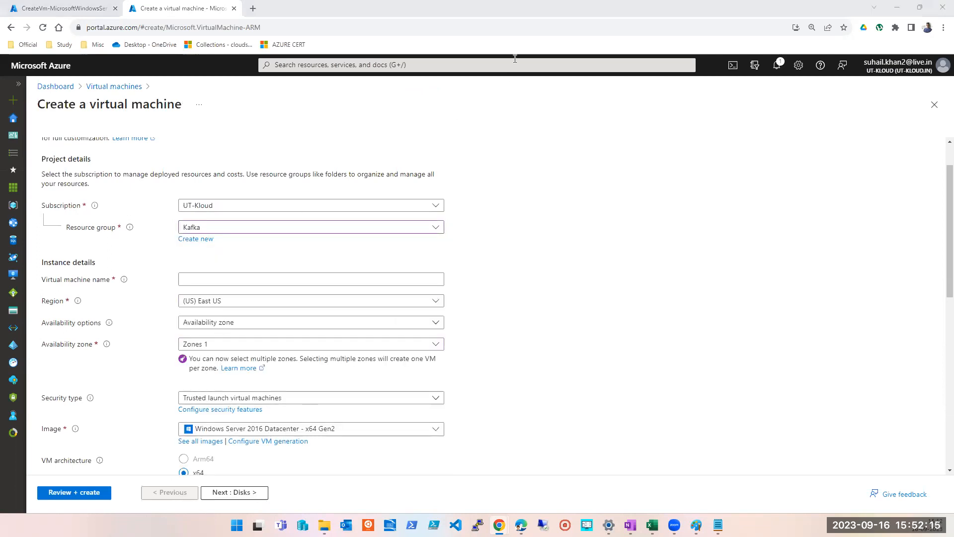
Step: Name the new virtual machine ut-kloud-vm003
left_click(310, 284)
type("ut-kloud-vm001")
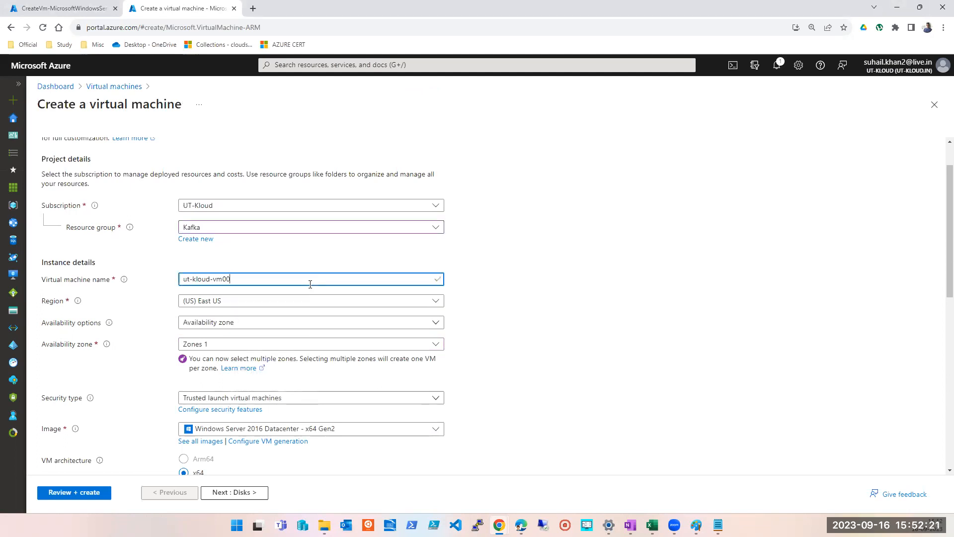
scroll(310, 283, "down", 6)
scroll(311, 287, "up", 5)
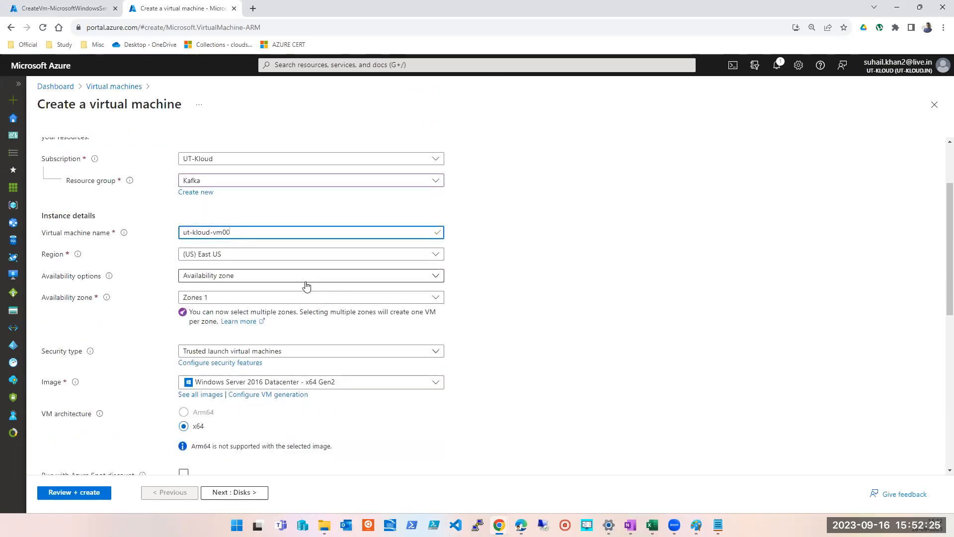
key("alt+Tab")
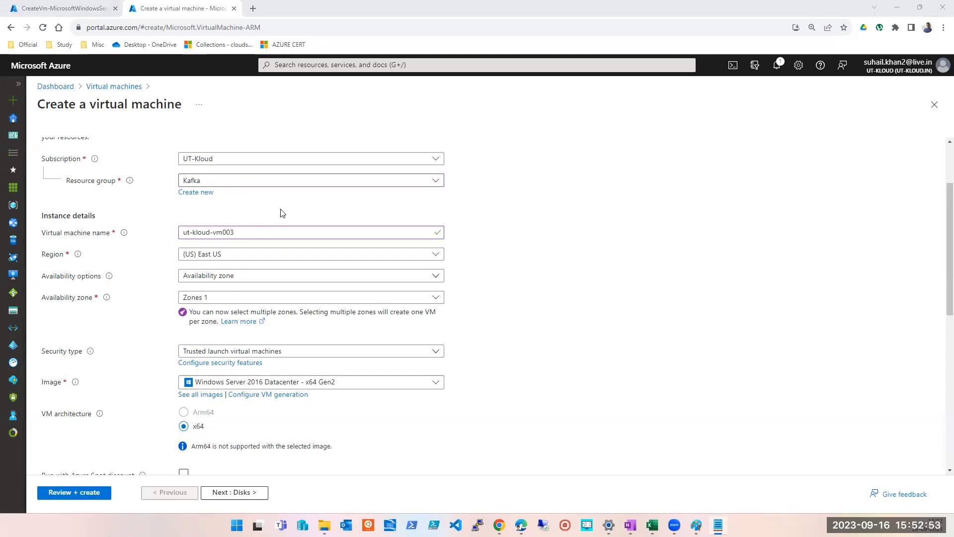
left_click_drag(242, 233, 176, 230)
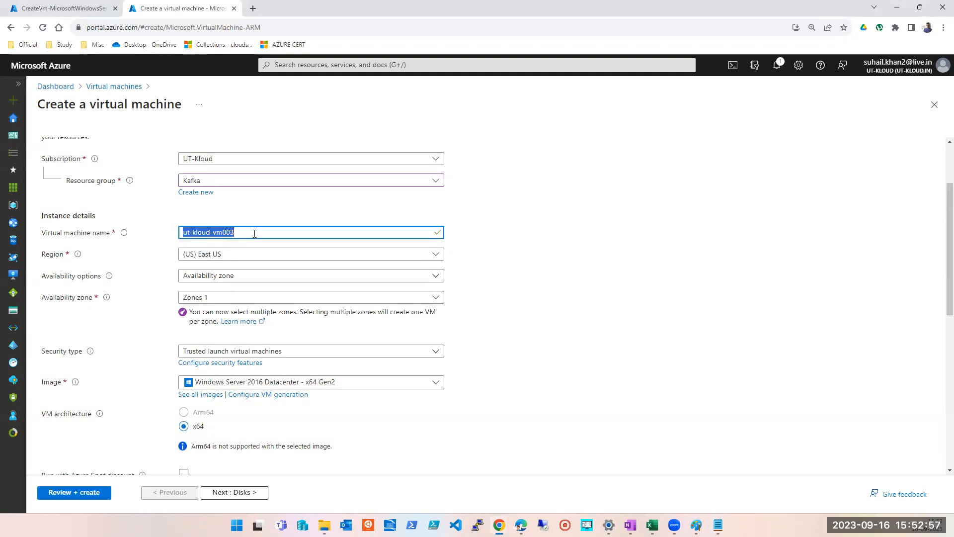
Step: Set the availability option to Availability set and check which availability sets are offered for resource group Kafka
left_click(240, 277)
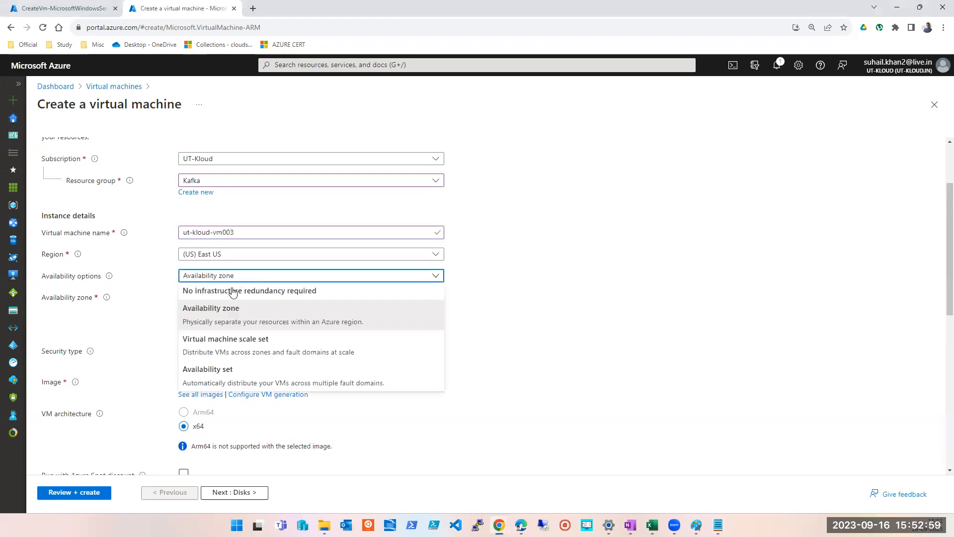
left_click(224, 379)
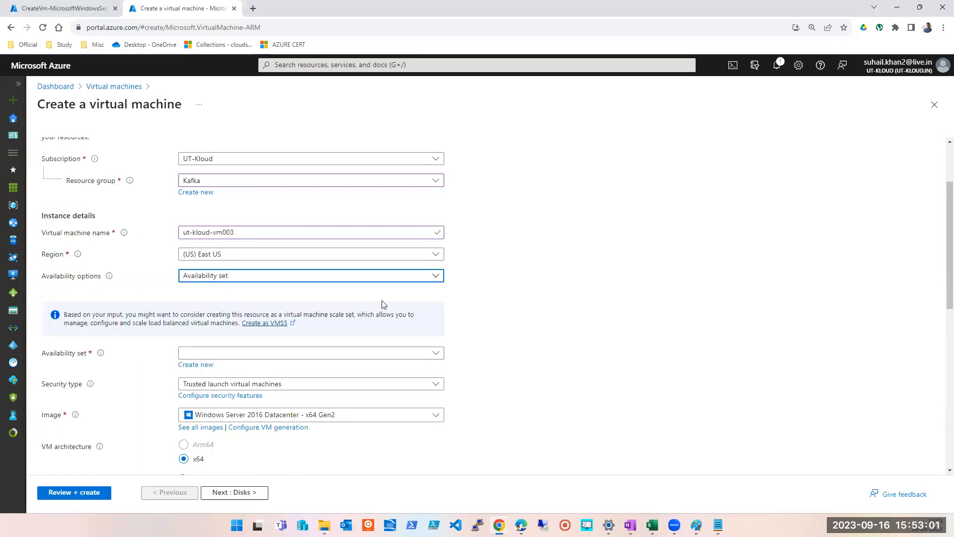
scroll(398, 330, "down", 1)
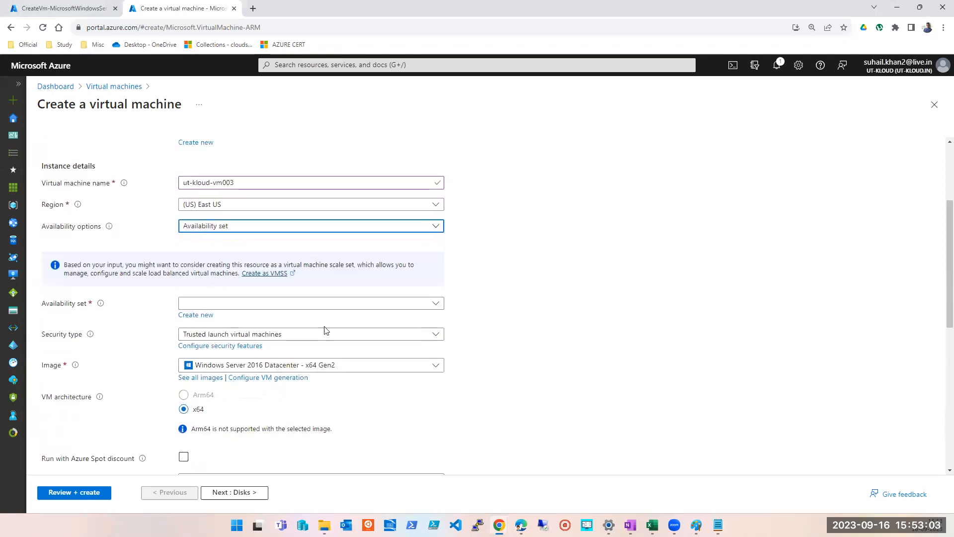
left_click(257, 305)
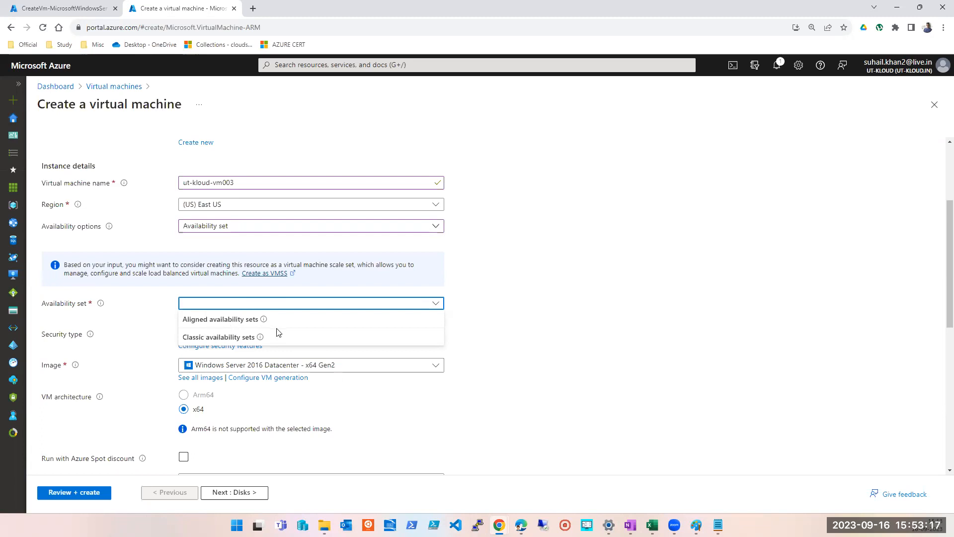
Step: Change the new virtual machine's resource group back to AZ-AV-SET
left_click(515, 325)
scroll(515, 326, "up", 3)
left_click(221, 278)
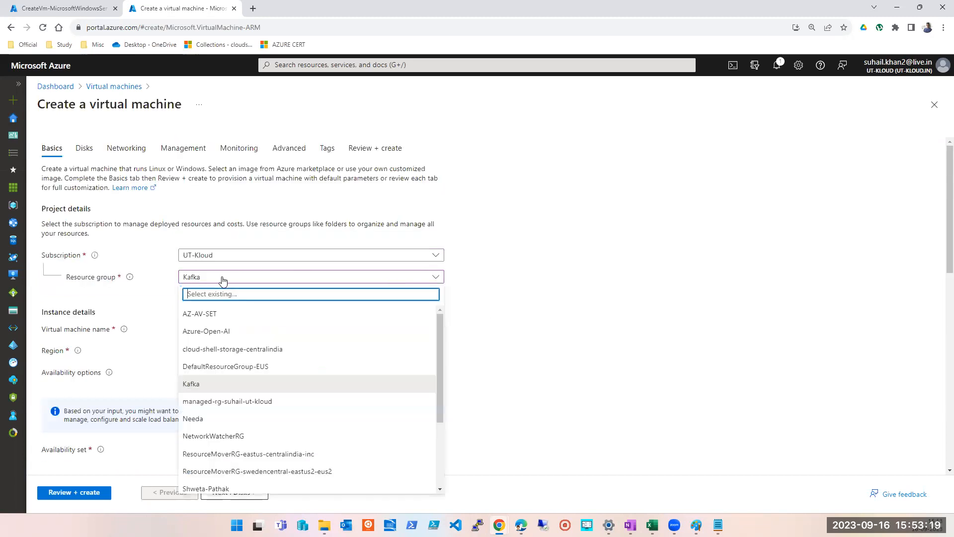
left_click(212, 313)
scroll(637, 315, "down", 1)
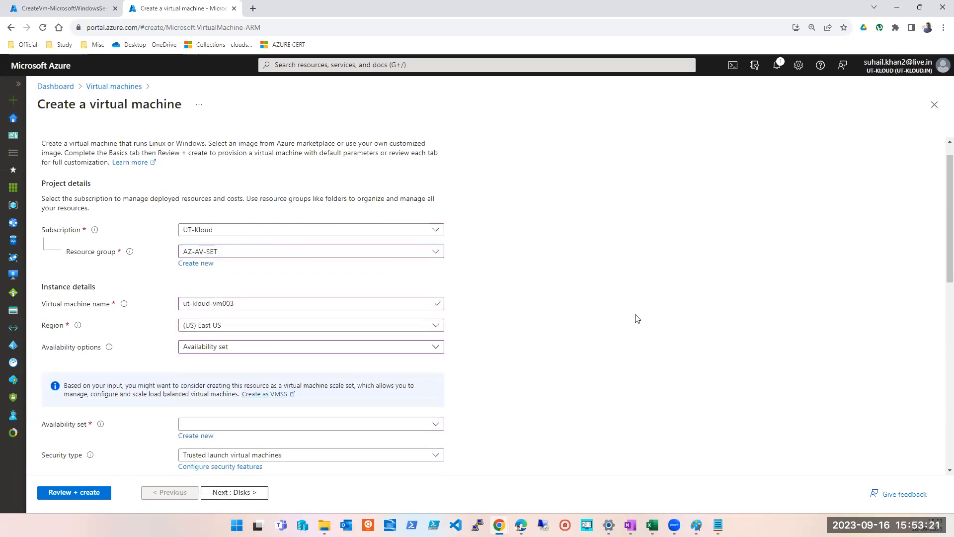
Step: Assign the virtual machine to availability set ut-kloud-set and set its security type to Standard
scroll(291, 376, "down", 2)
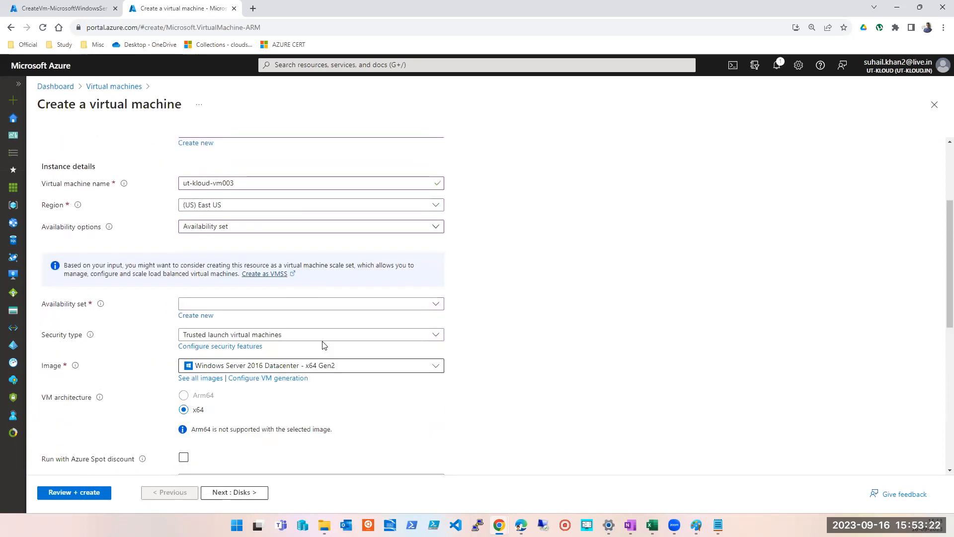
left_click(324, 303)
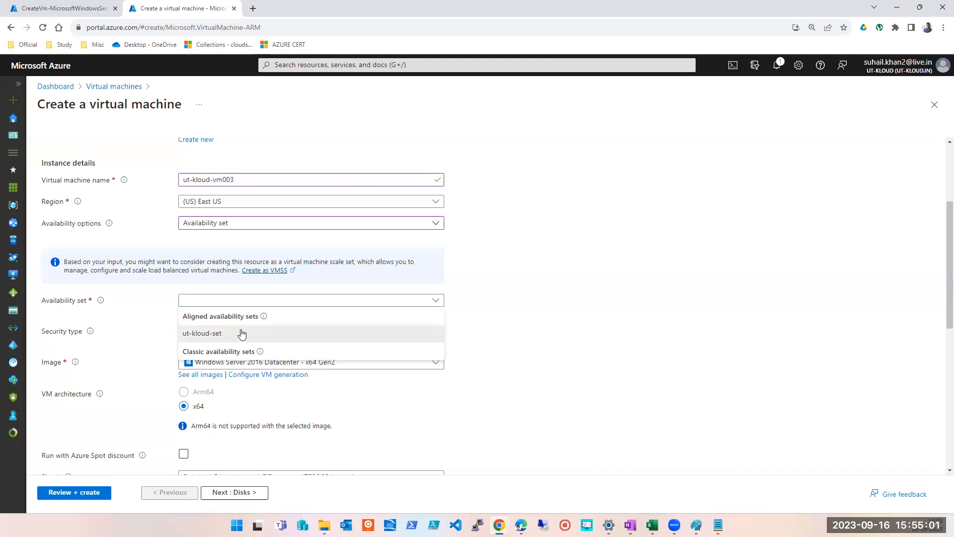
left_click(242, 334)
left_click(308, 332)
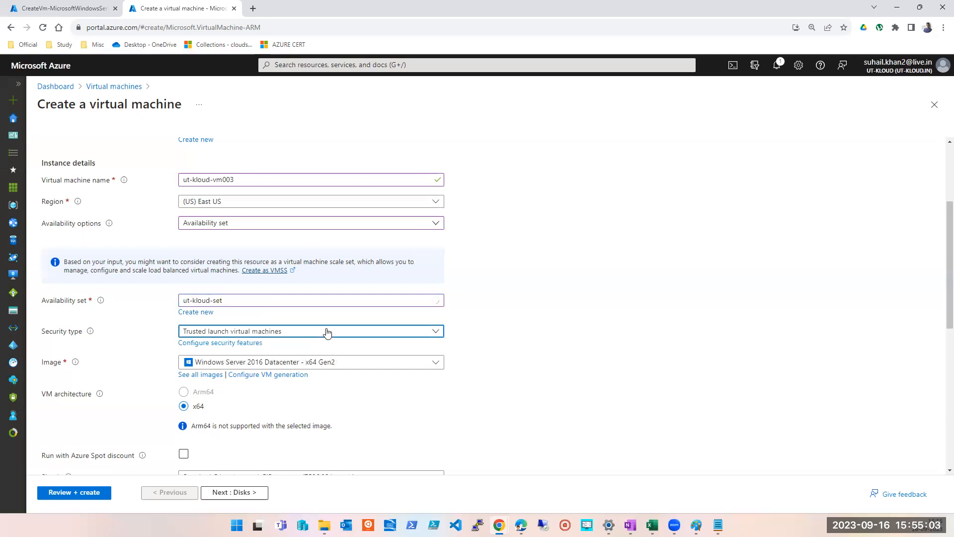
left_click(230, 353)
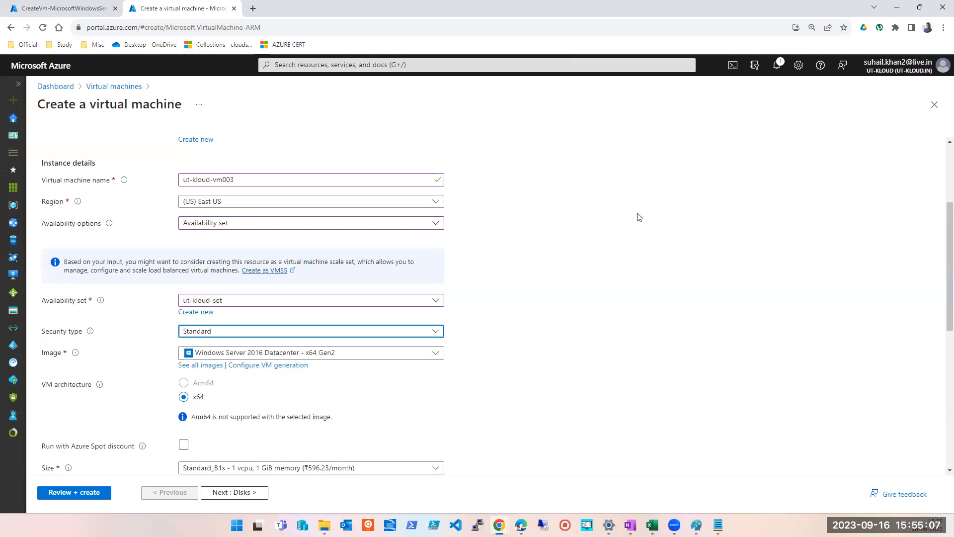
Step: Switch to Paint and start a new blank drawing, discarding the existing fault and update domain sketch
left_click(697, 525)
left_click(300, 348)
key("ctrl+n")
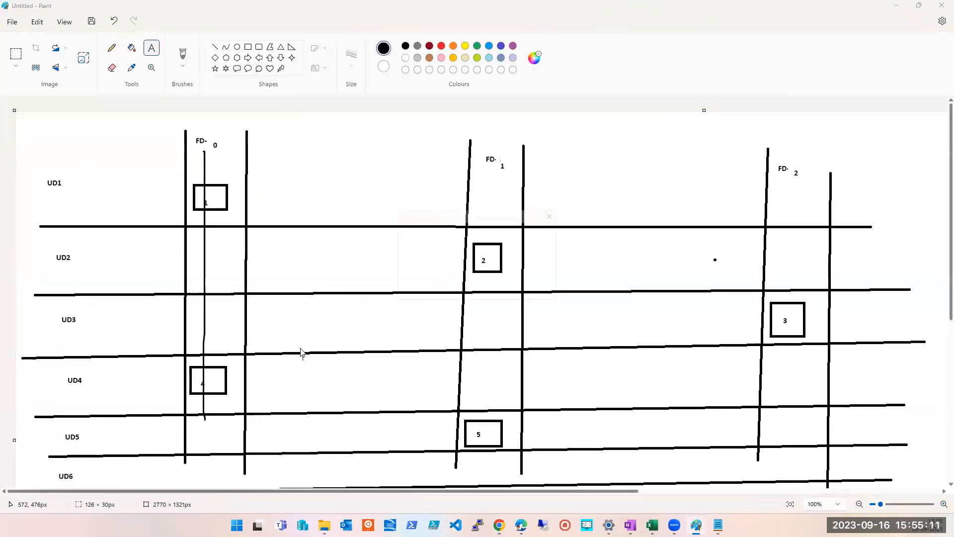
key("Tab")
key("Return")
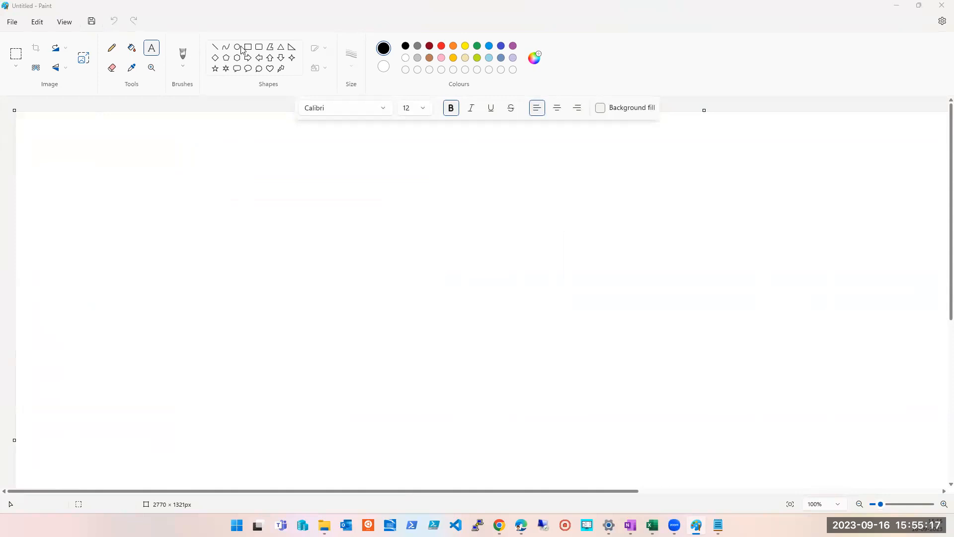
Step: Draw a large rounded rectangle across the canvas and label it sub1 near its upper-left corner
left_click(259, 47)
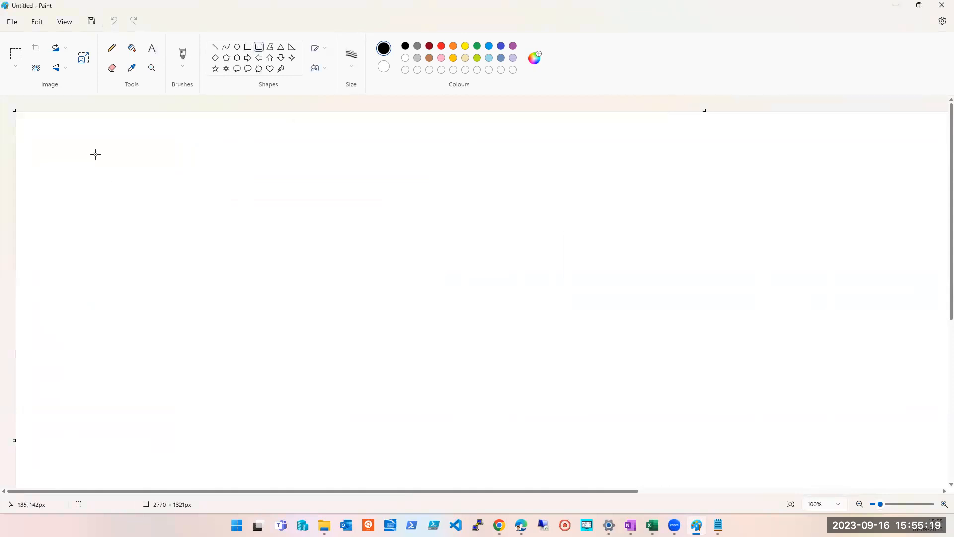
mouse_move(62, 135)
left_mouse_down()
mouse_move(136, 198)
mouse_move(731, 439)
mouse_move(813, 489)
left_mouse_up()
left_click(152, 48)
left_click(130, 146)
left_click_drag(130, 146, 241, 187)
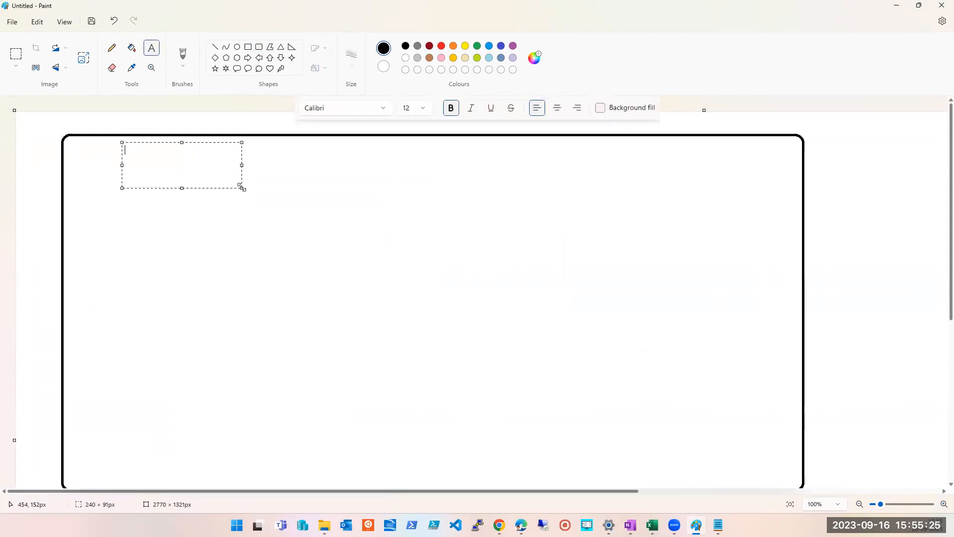
type("sub1")
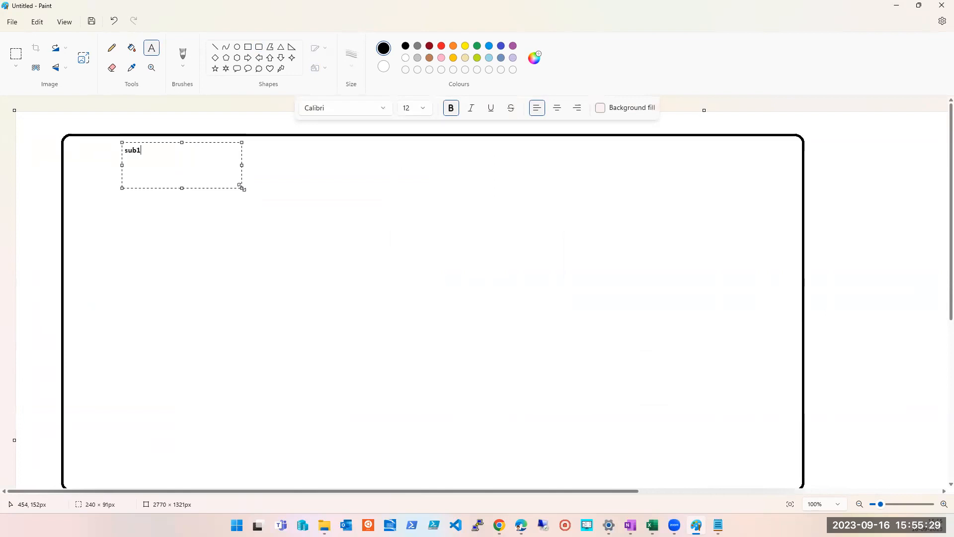
left_click(257, 262)
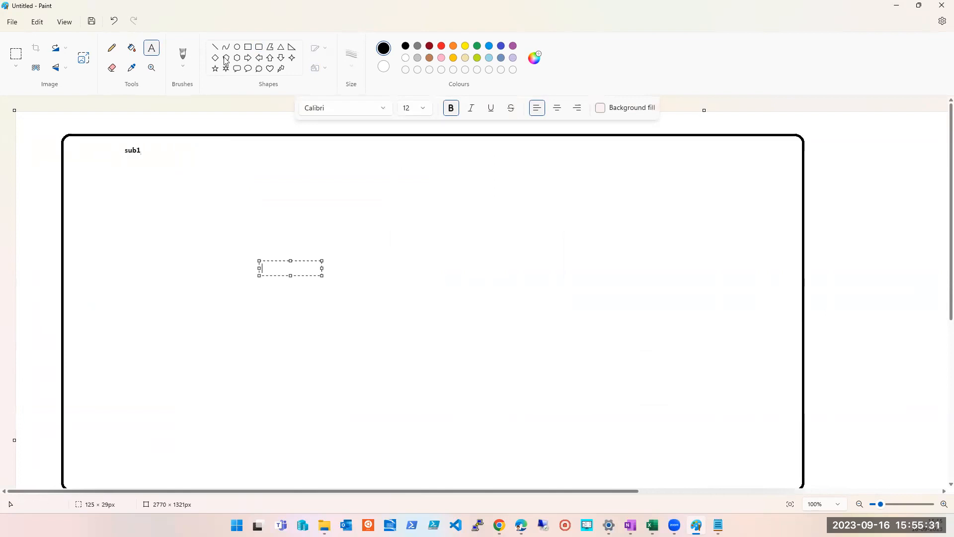
Step: Draw a small square in the left part of the sub1 frame and label it with the first person's name followed by RG
left_click(248, 46)
mouse_move(89, 199)
left_mouse_down()
mouse_move(190, 315)
mouse_move(221, 335)
left_mouse_up()
left_click(428, 306)
left_click(152, 47)
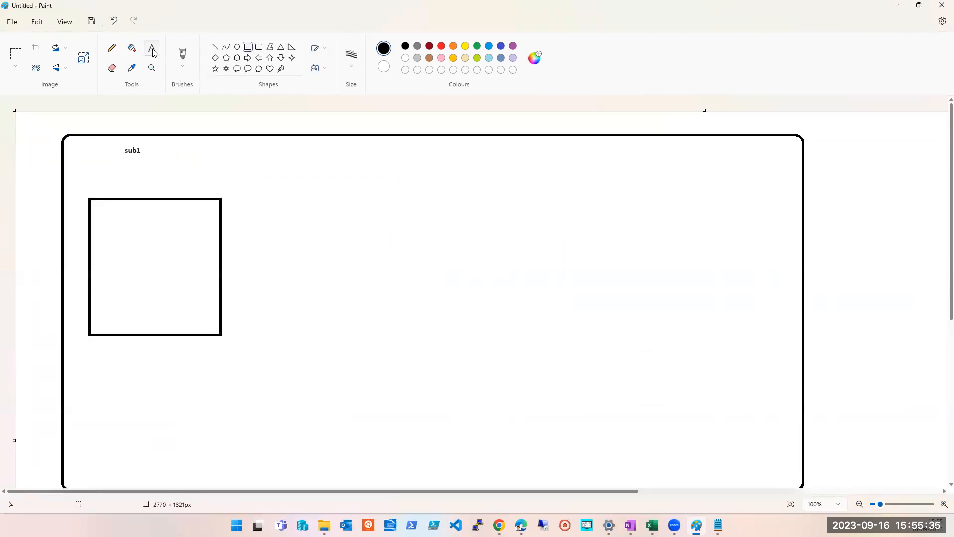
left_click(109, 216)
type("Suhail RH")
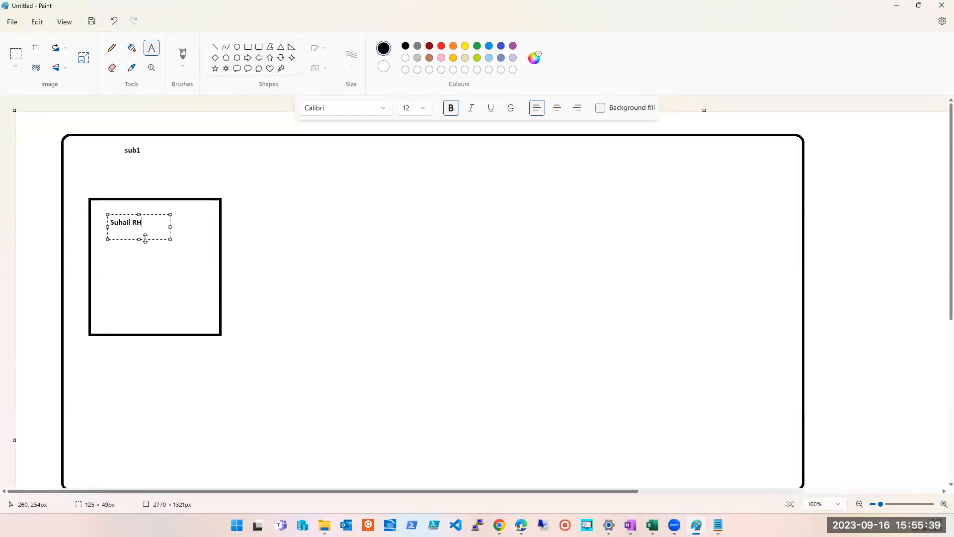
key("BackSpace")
type("G")
left_click(200, 238)
Step: Draw a second, larger rectangle in the middle of the sub1 frame and label it with the second person's name followed by rg
left_click(248, 47)
left_click_drag(381, 173, 605, 336)
left_click(131, 48)
left_click(152, 48)
left_click_drag(421, 202, 491, 245)
type("SATISH rg")
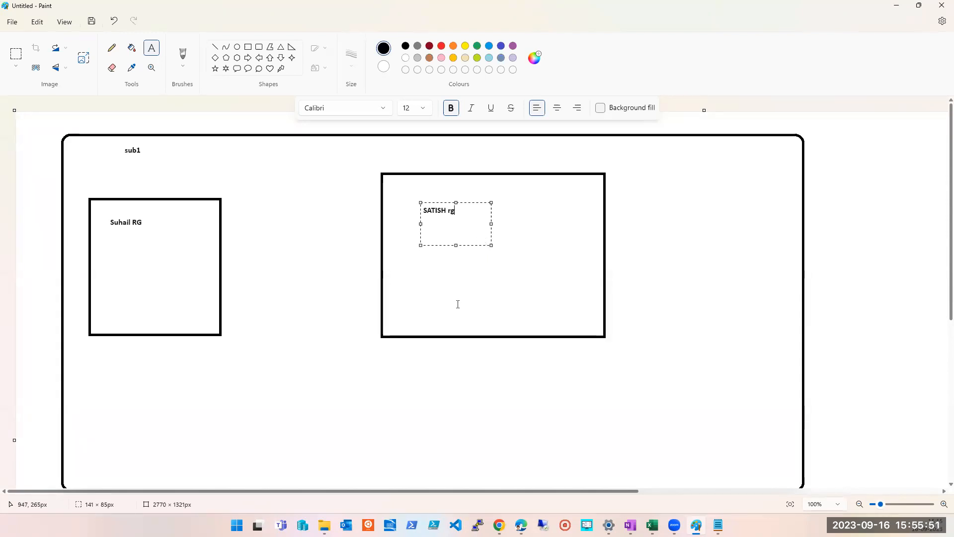
left_click(125, 251)
left_click(126, 251)
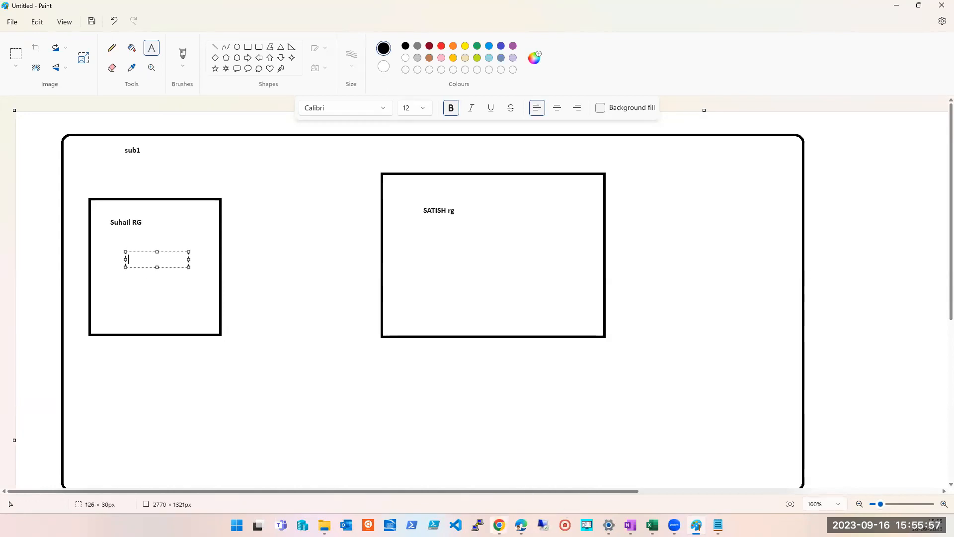
Step: Switch to the Azure portal and advance the virtual machine wizard past Disks to the Networking settings
left_click(499, 525)
left_click(541, 489)
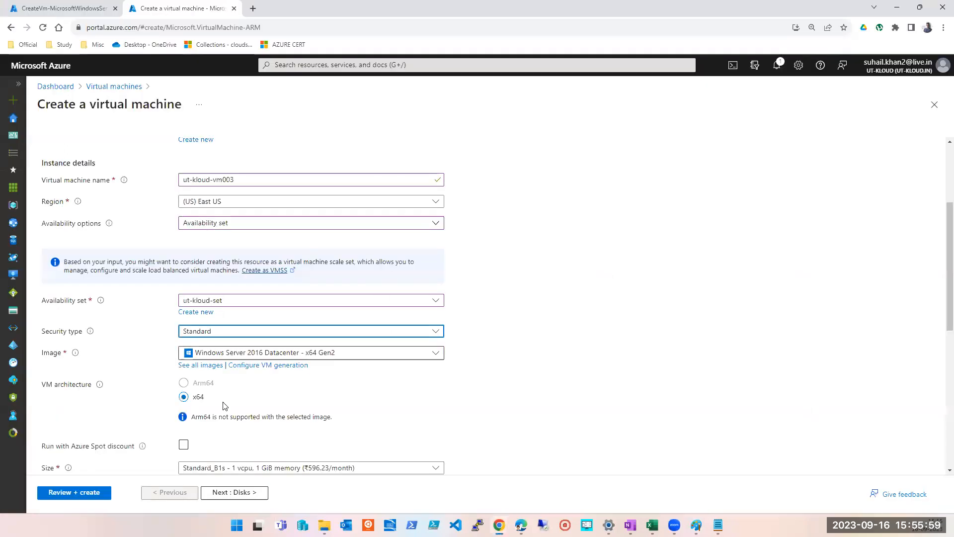
left_click(232, 494)
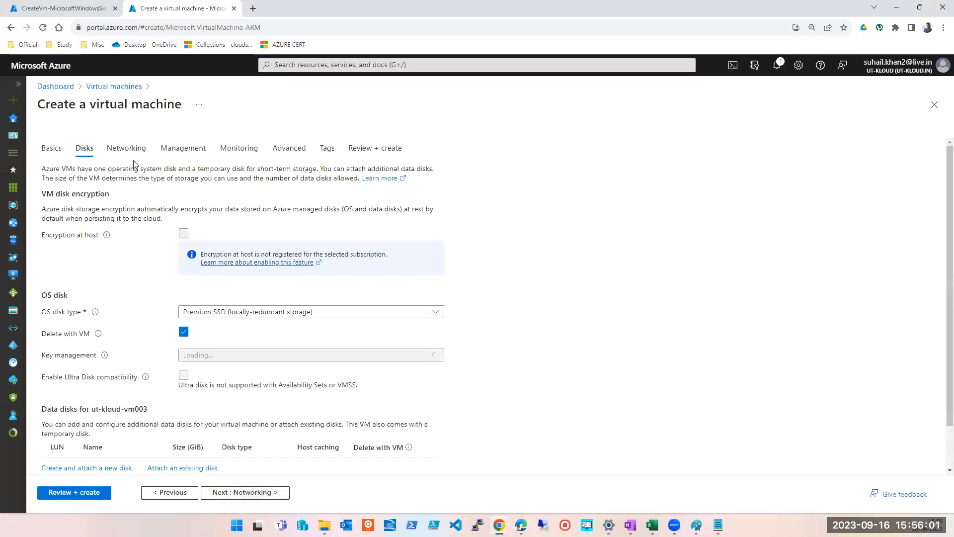
scroll(258, 468, "down", 2)
left_click(258, 493)
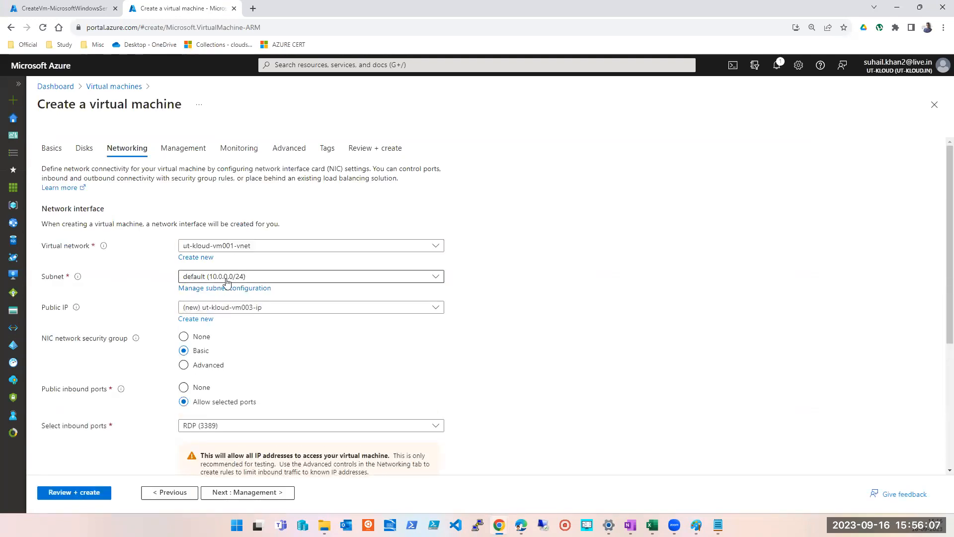
Step: Return to Paint and write VM001, VNET and SUBNET on separate lines inside the left resource group box
mouse_move(674, 525)
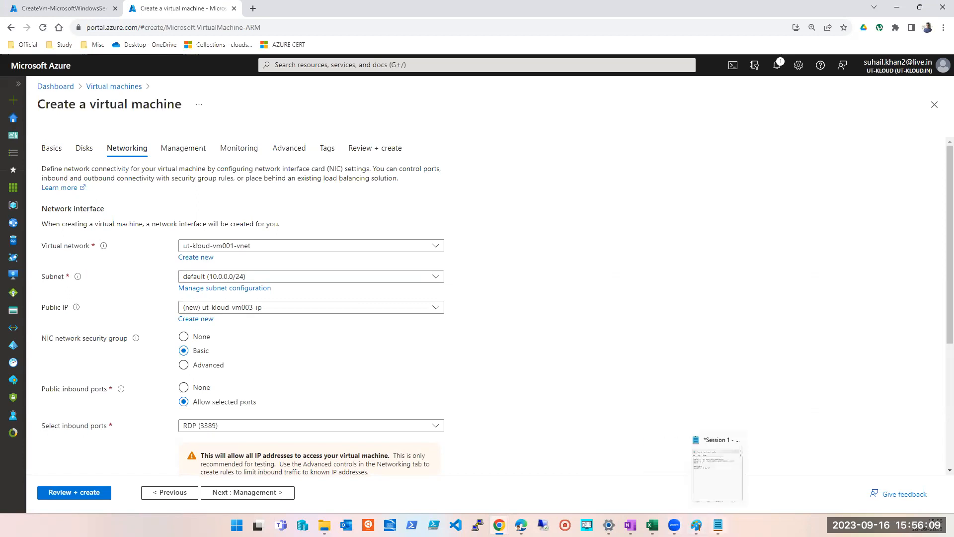
left_click(696, 525)
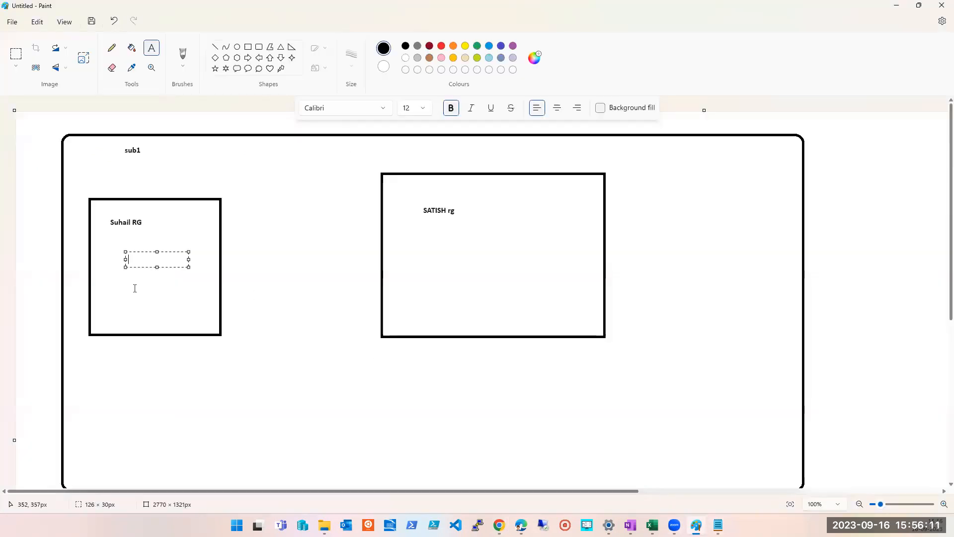
type("VM01")
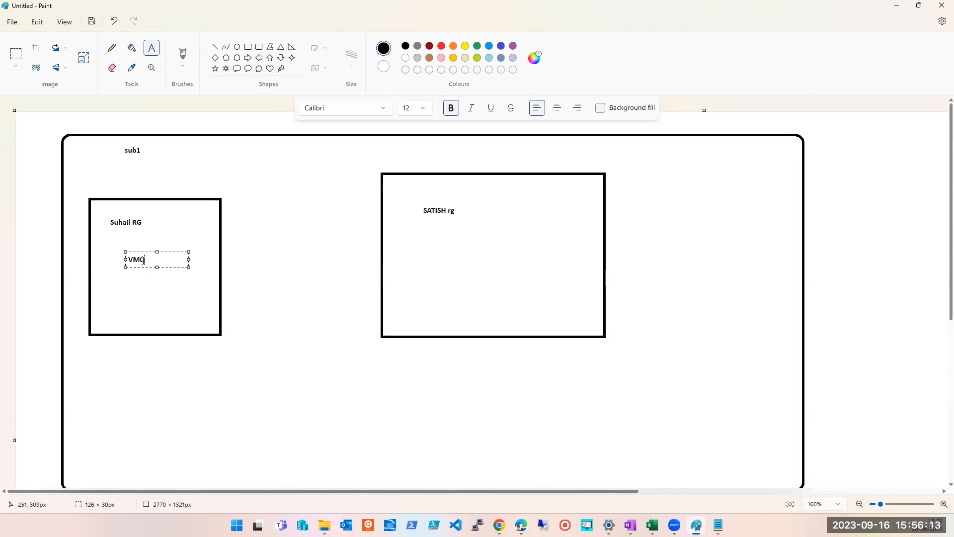
key("Return")
type("VNET")
key("Return")
type("SUBNET")
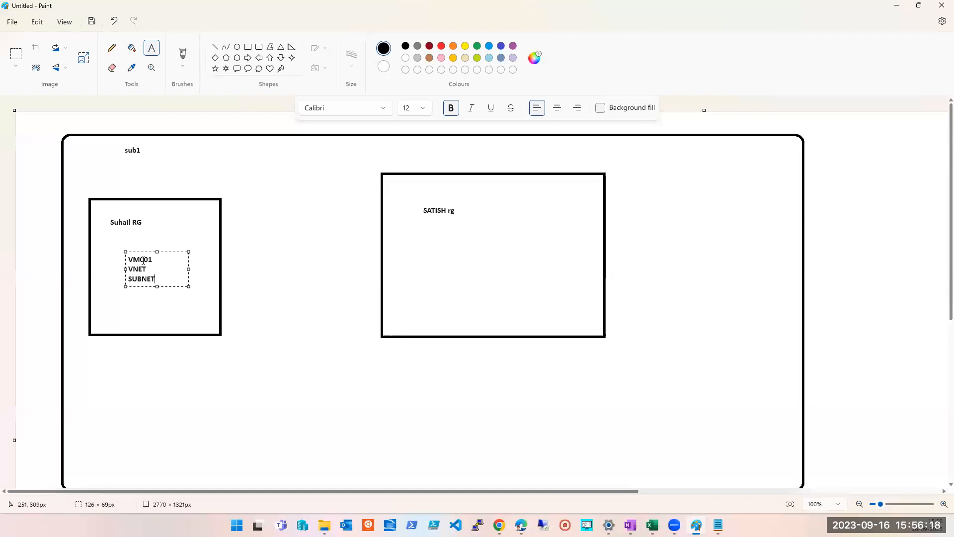
Step: Below SUBNET in the left box, add the lines 10 and 1, then 9 PENDING after a blank line
key("Return")
type("10")
key("Return")
type("1")
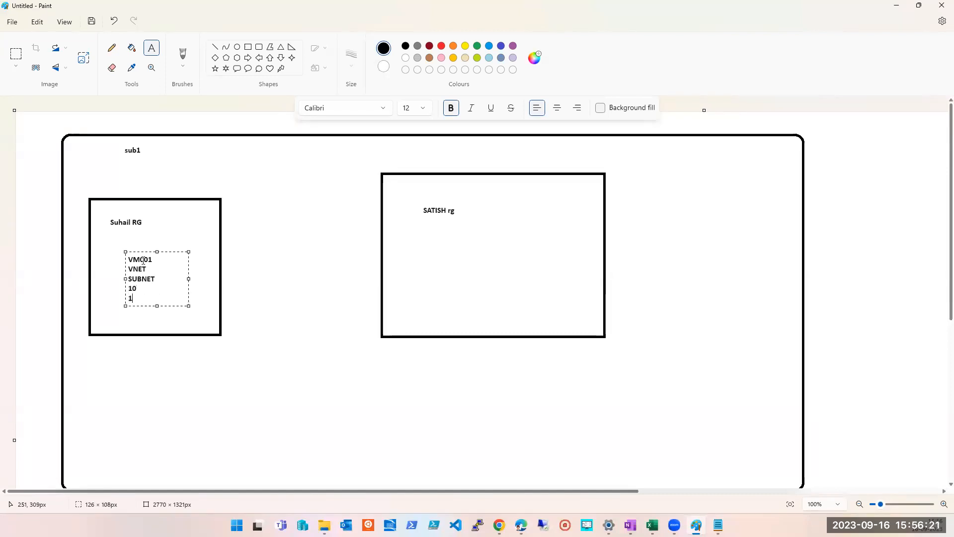
key("Return")
key("Return")
type("9 PENDING")
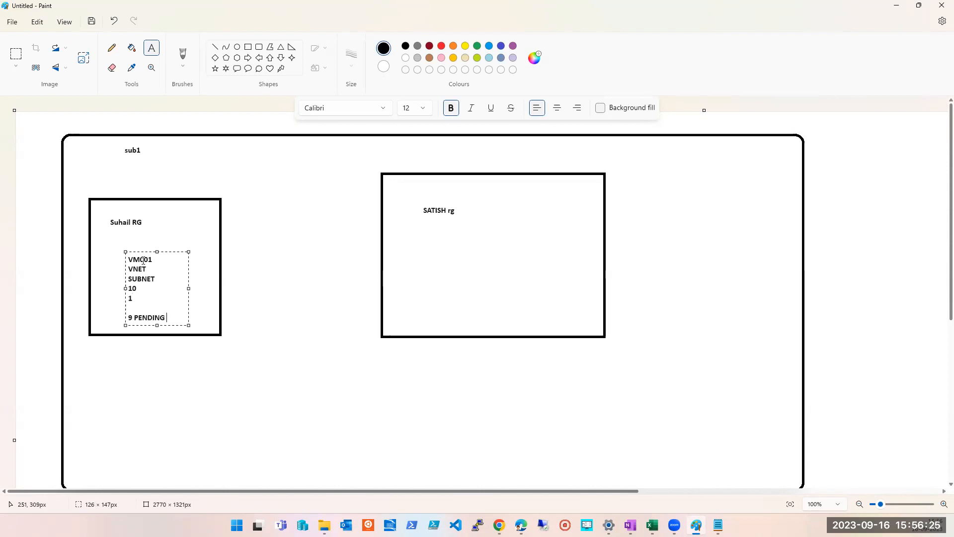
Step: Add the text EAST US above VM001 in the left resource group box
left_click(462, 264)
left_click_drag(113, 237, 176, 251)
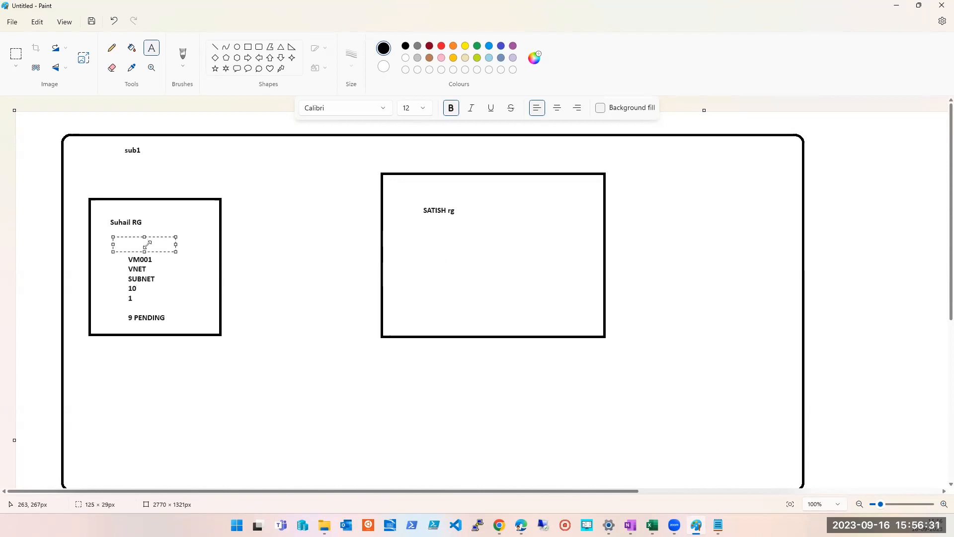
type("EAST US")
left_click(471, 233)
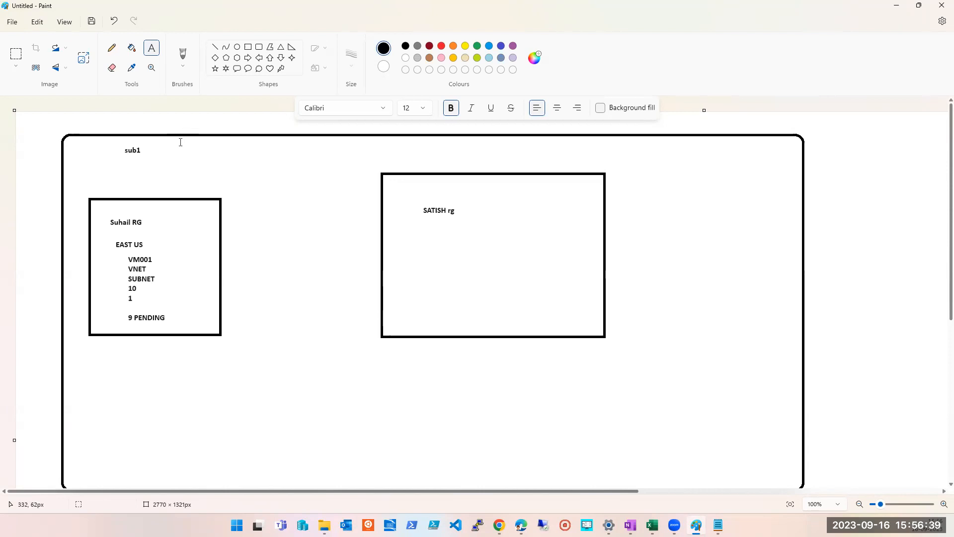
Step: Write OWNER beside the sub1 label
left_click_drag(152, 149, 272, 170)
type("OWNER")
left_click(294, 256)
Step: Under the second resource group's label, write EAST US, VM002 and VNET001/VNET1 on separate lines
left_click(432, 220)
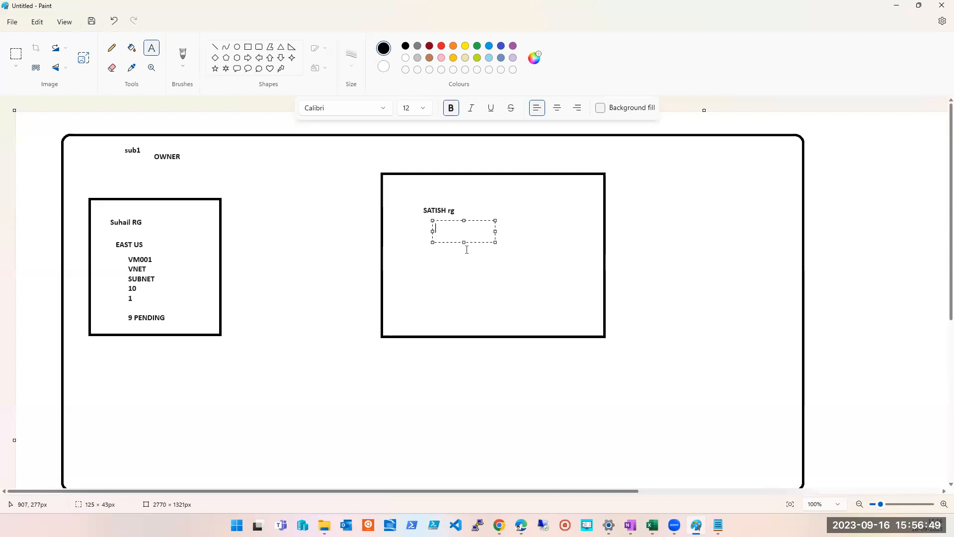
type("EAST S")
key("BackSpace")
type("US")
key("Return")
type("VM002")
key("Return")
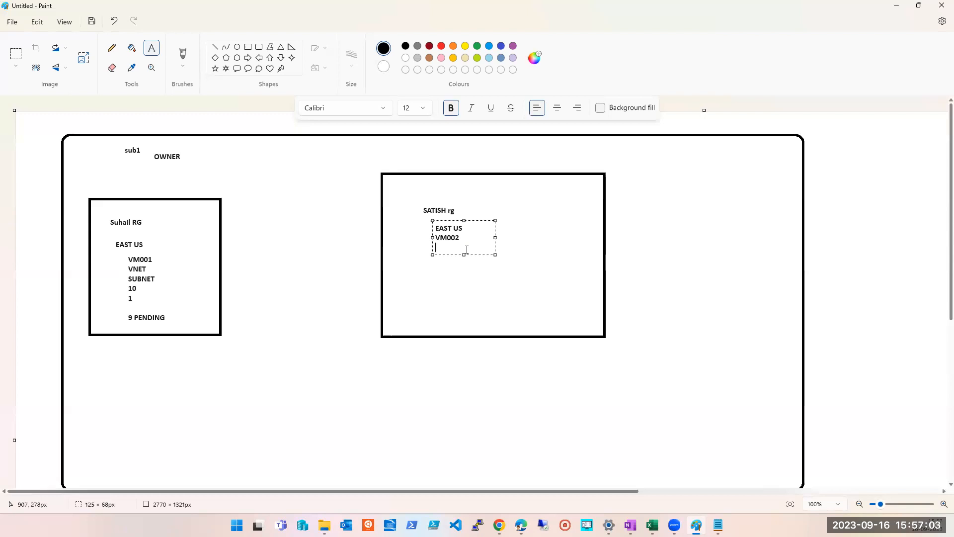
type("VNET001/ VNET1")
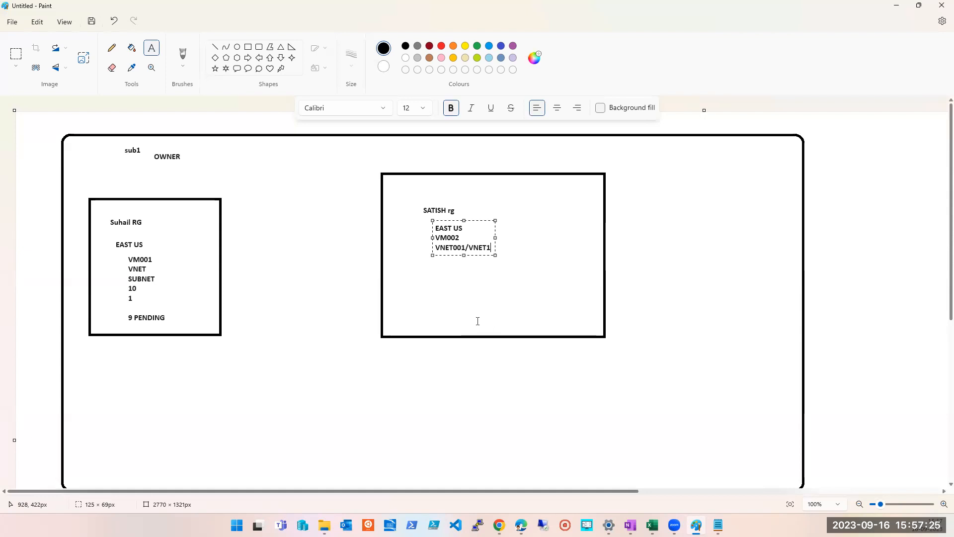
Step: Continue the second box's list with SUBNET and 1, then 8 PENDING after a blank line
key("Return")
type("SUBNET")
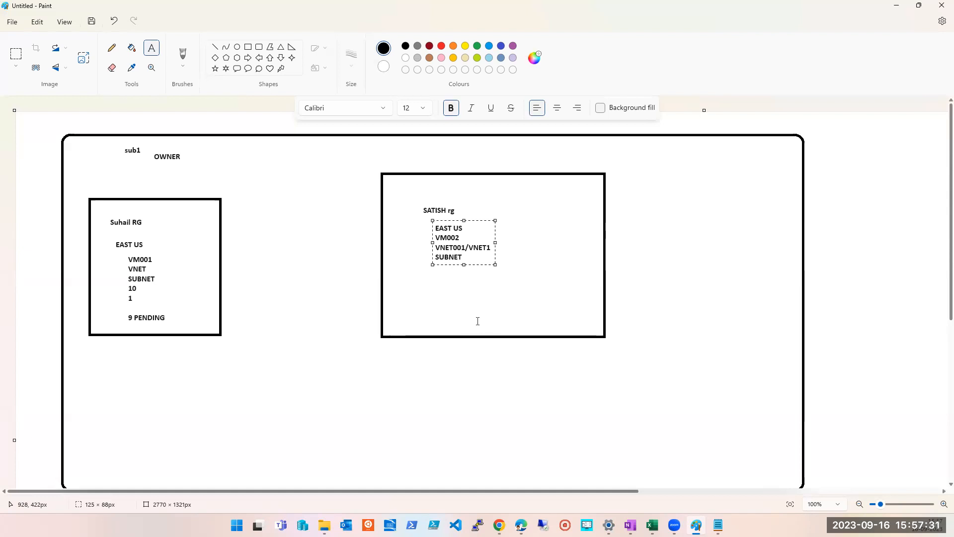
key("Return")
type("1")
key("Return")
type("8 PENDING")
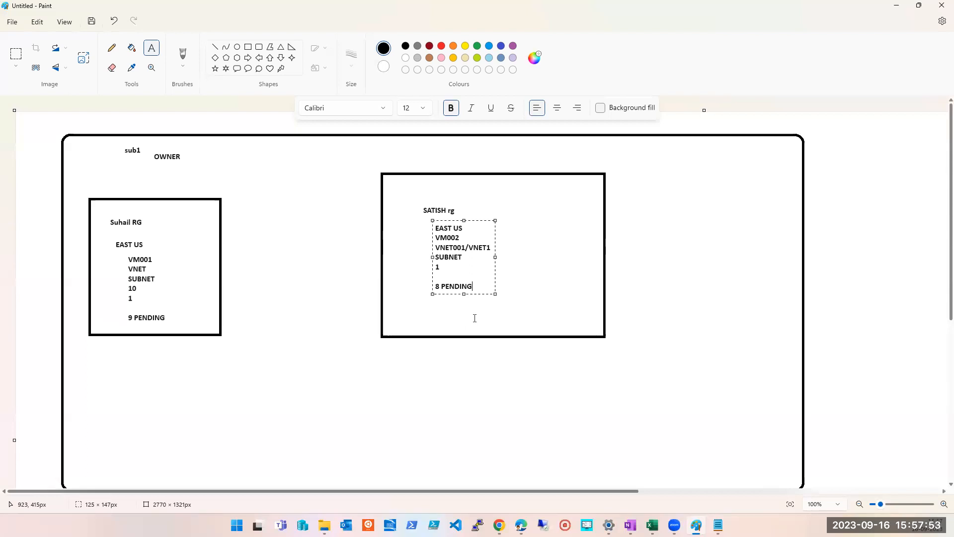
Step: Write AVSET beside the resource group label in the left box
left_click(164, 215)
left_click_drag(164, 215, 227, 244)
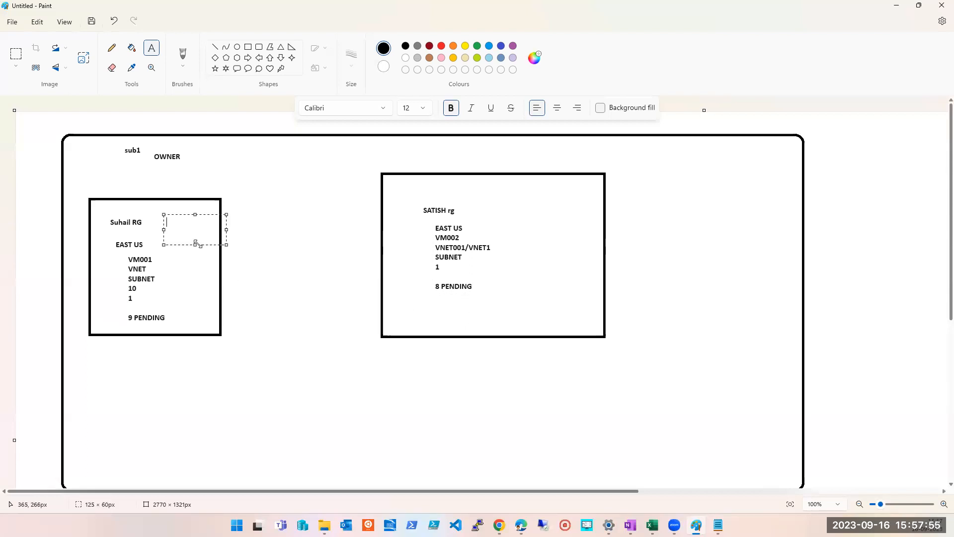
type("AVSET")
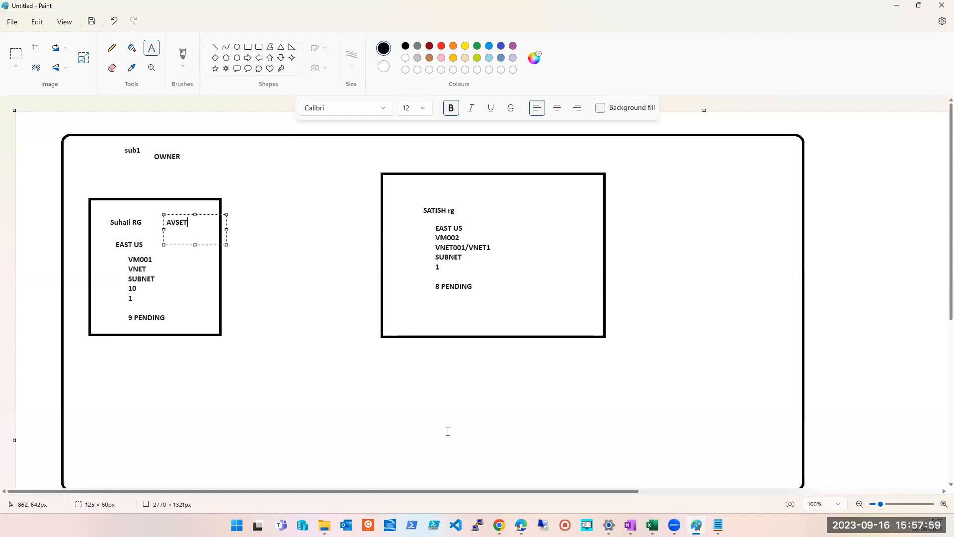
left_click(479, 232)
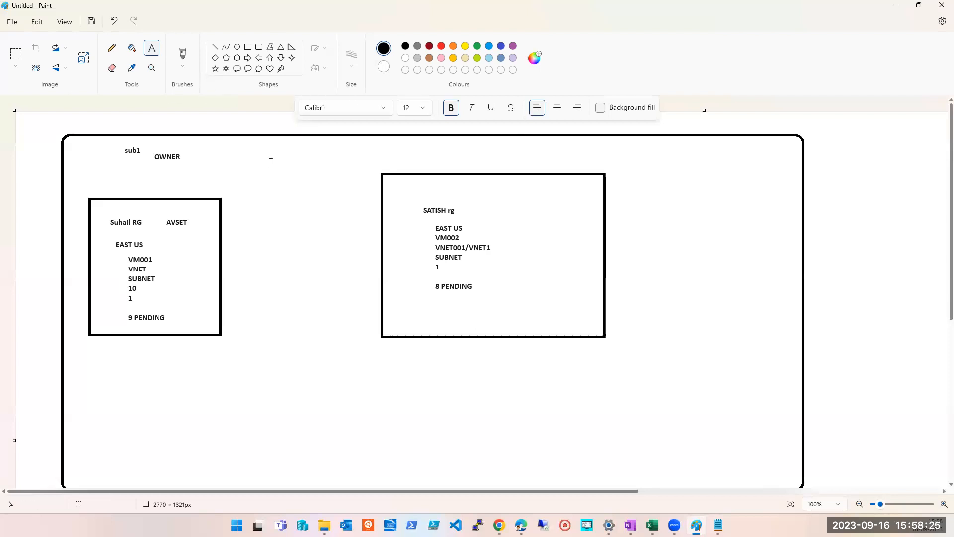
Step: Switch to the Azure portal and recheck the new VM's basic settings, selecting ut-kloud-set as its availability set
left_click(895, 9)
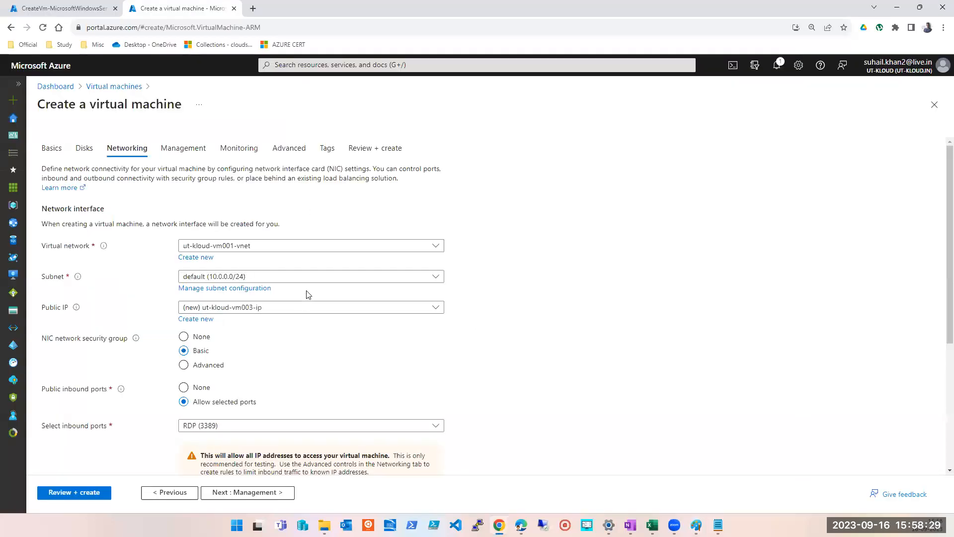
left_click(54, 148)
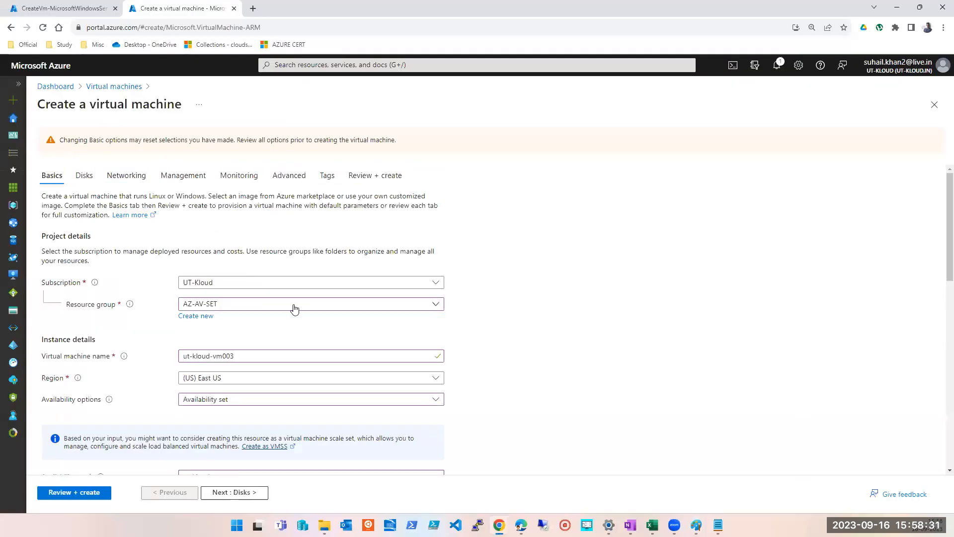
scroll(328, 304, "down", 3)
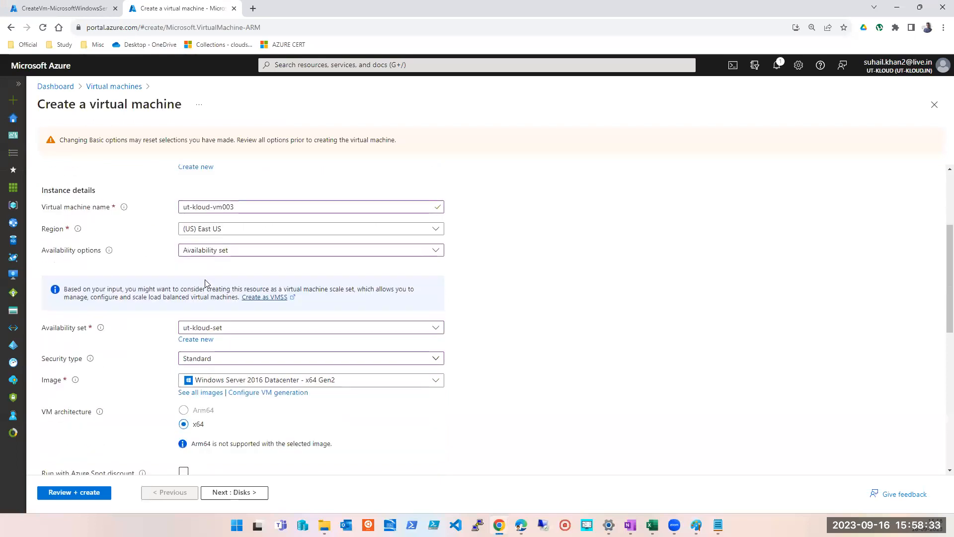
scroll(224, 243, "up", 1)
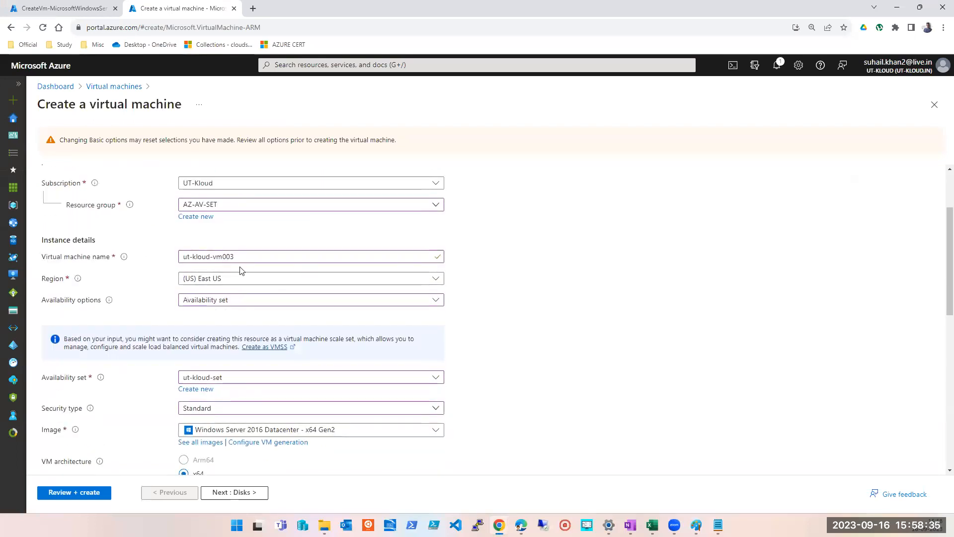
left_click(249, 257)
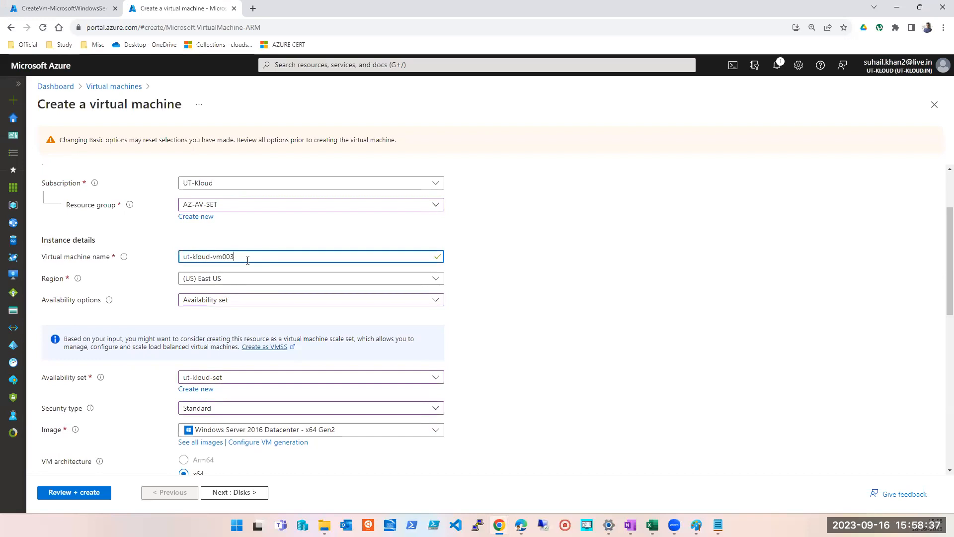
scroll(247, 261, "down", 2)
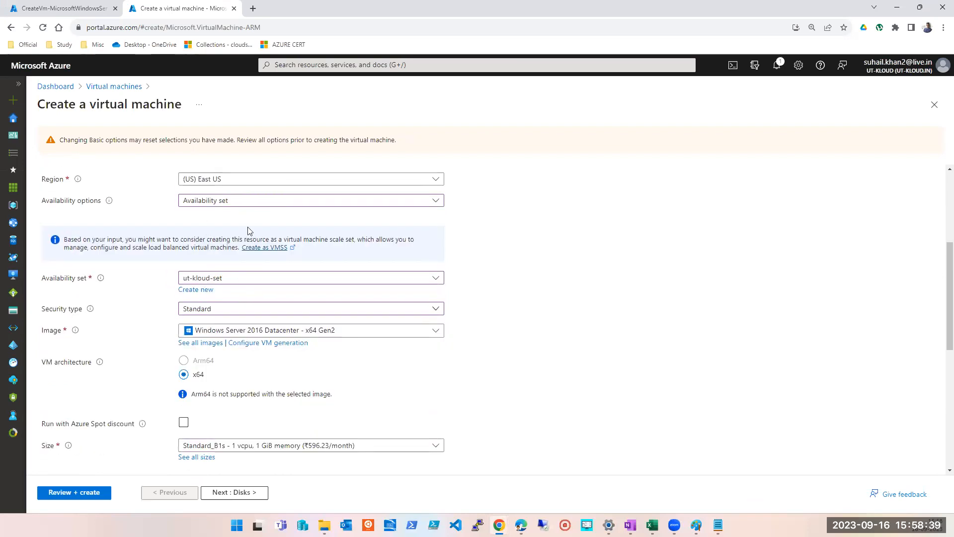
scroll(250, 231, "up", 3)
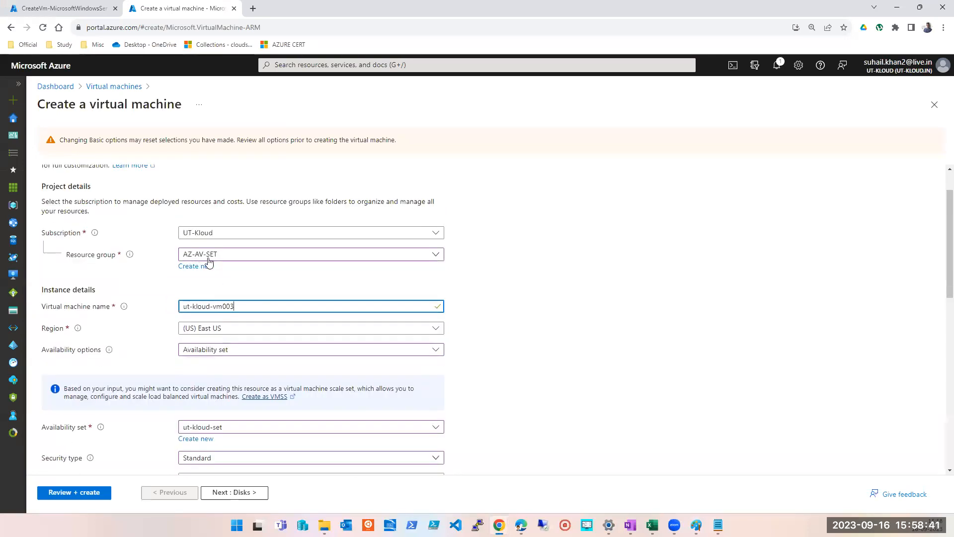
scroll(224, 266, "down", 2)
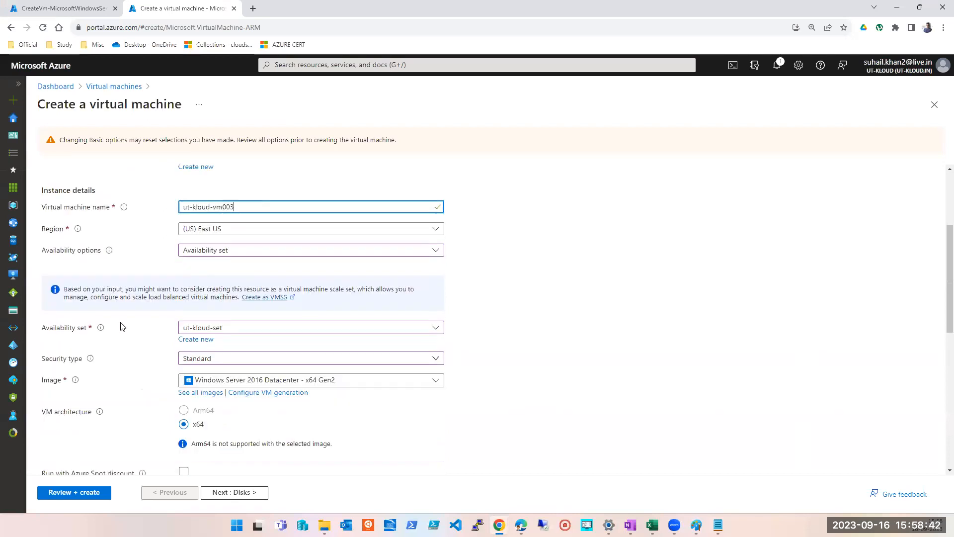
left_click(284, 332)
left_click(237, 364)
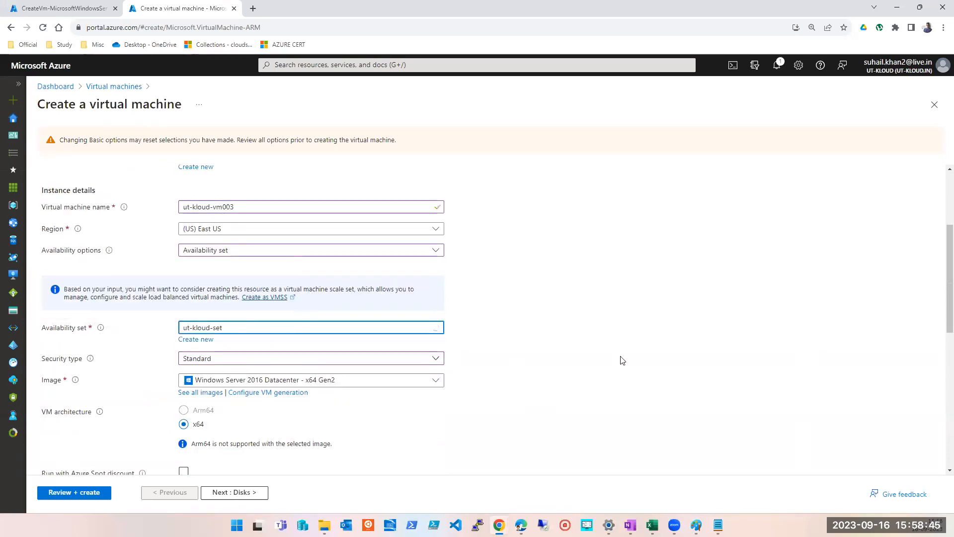
Step: Fill in the VM's administrator account with the username tapout, then enter and confirm the account password
scroll(621, 361, "down", 4)
left_click(273, 348)
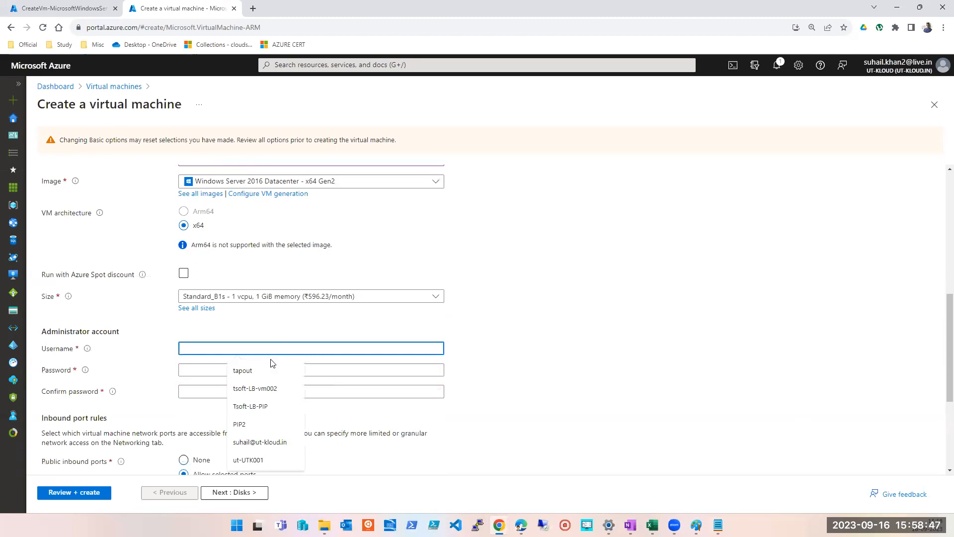
left_click(268, 369)
type("******")
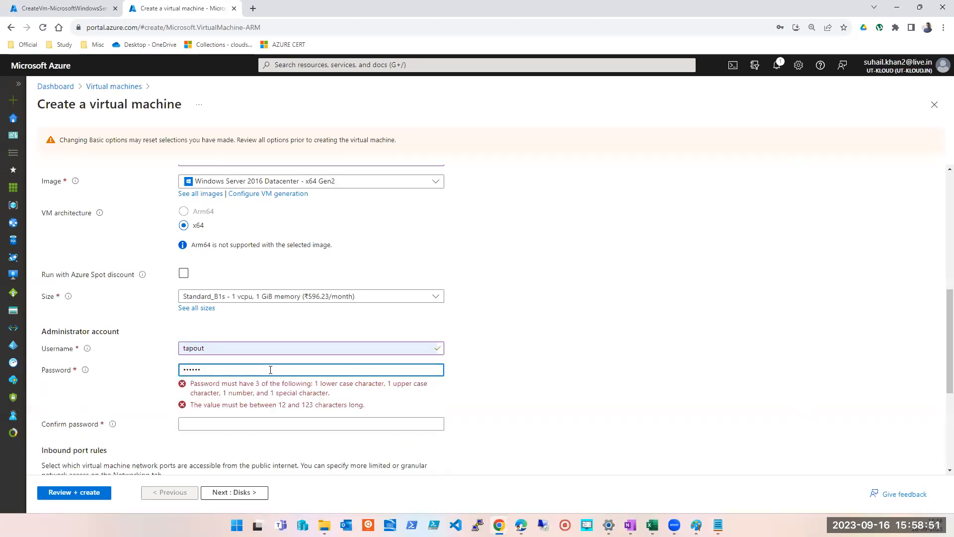
type("*******")
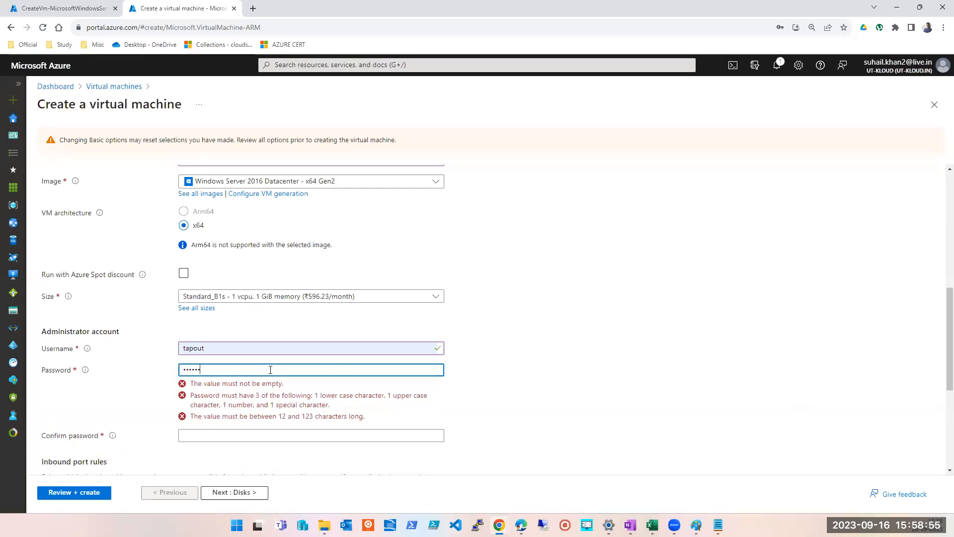
type("*******")
key("Tab")
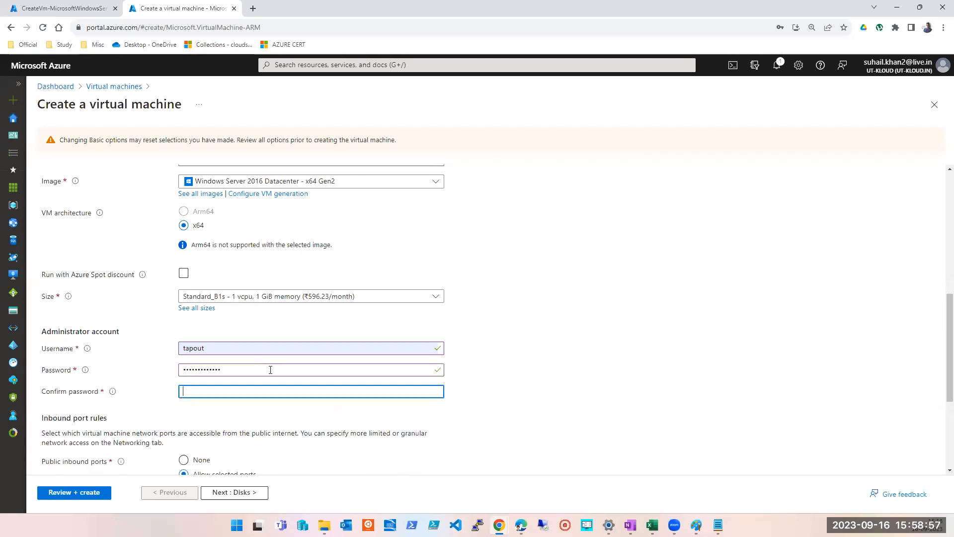
type("*************")
Step: Go through the VM's disk and networking settings, keeping the defaults, and submit the configuration for validation
scroll(271, 370, "down", 4)
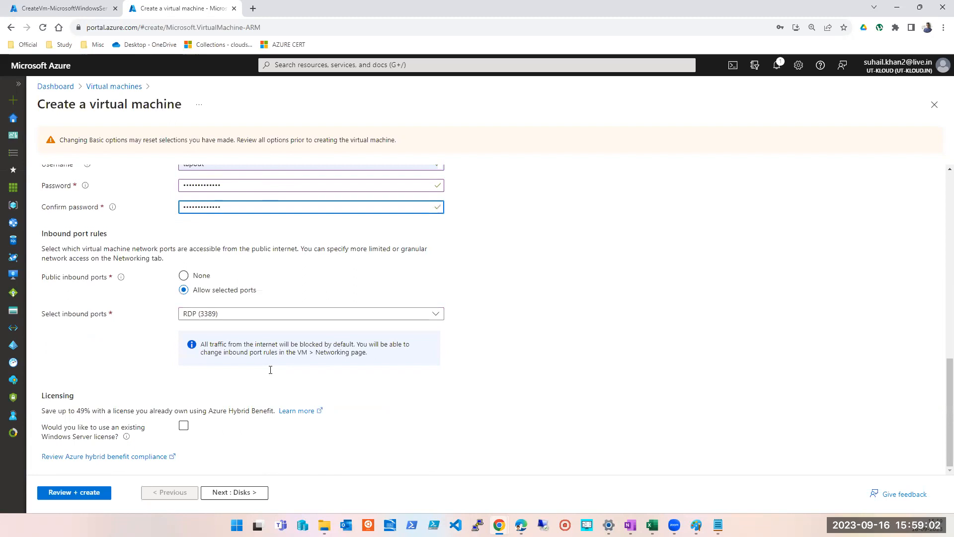
left_click(244, 492)
scroll(221, 348, "down", 1)
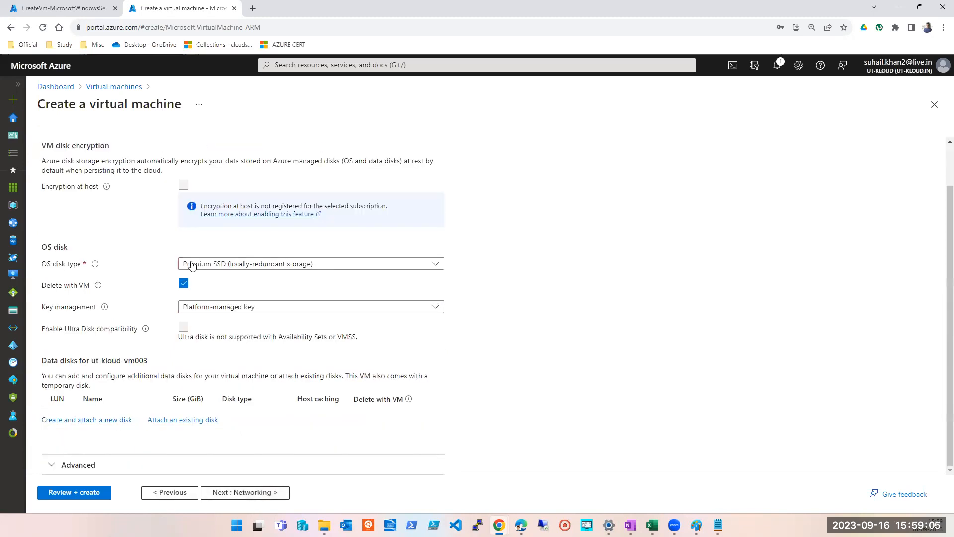
left_click(221, 491)
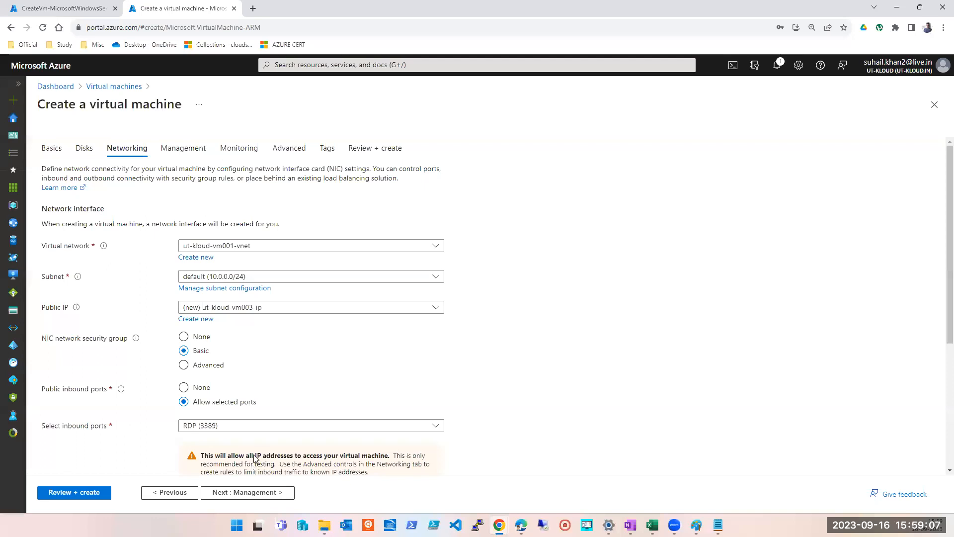
scroll(264, 417, "down", 4)
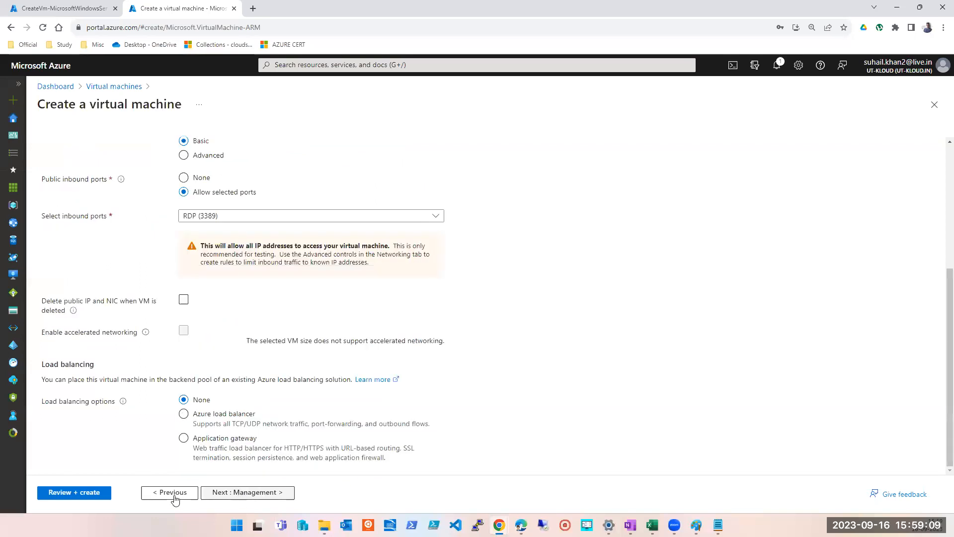
left_click(75, 492)
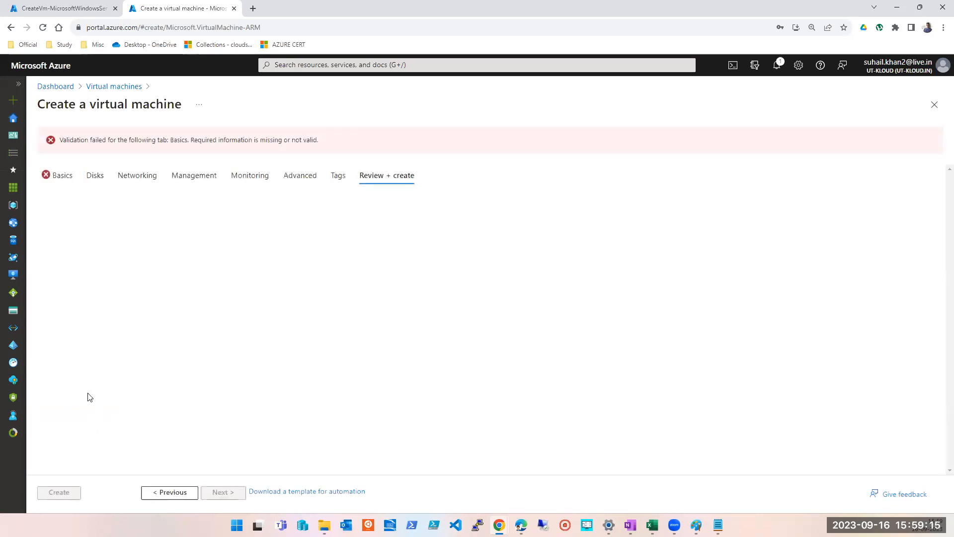
Step: Recheck the basic settings of ut-kloud-vm003, validate the configuration again and deploy the virtual machine
left_click(59, 177)
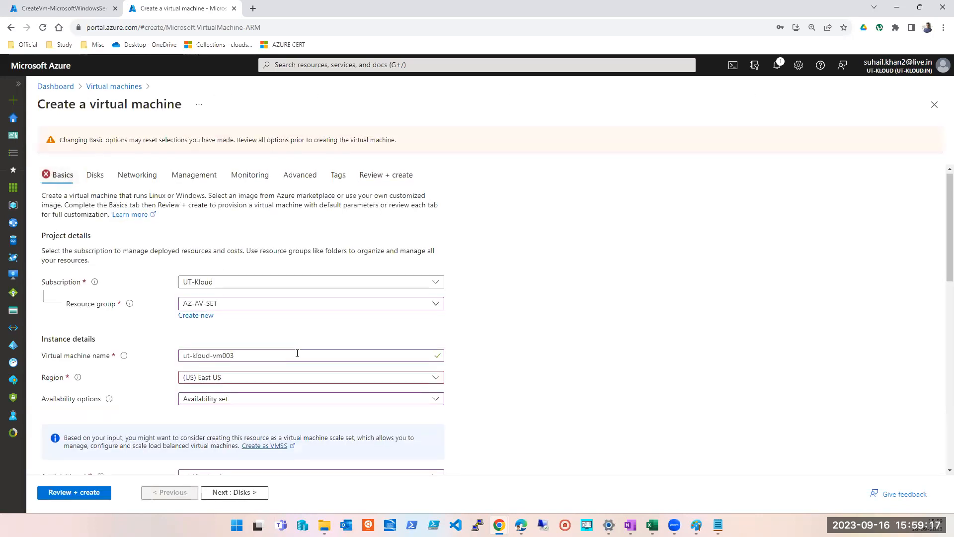
scroll(300, 357, "down", 10)
scroll(300, 357, "down", 1)
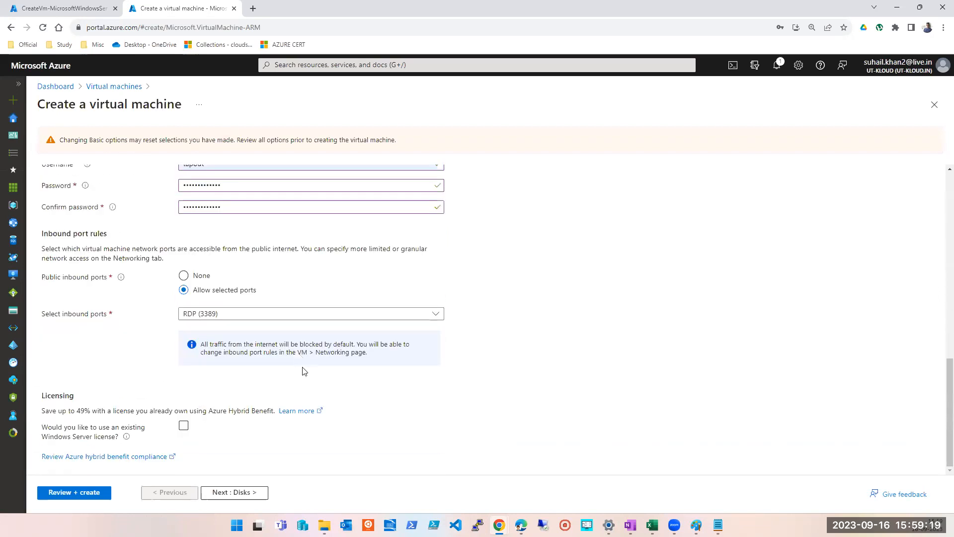
scroll(300, 357, "up", 10)
scroll(182, 330, "up", 3)
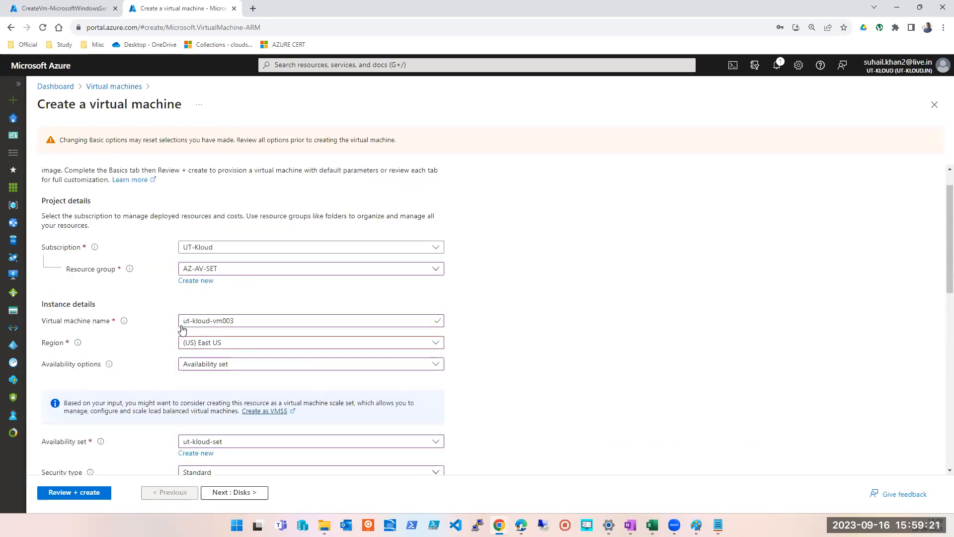
scroll(119, 209, "up", 2)
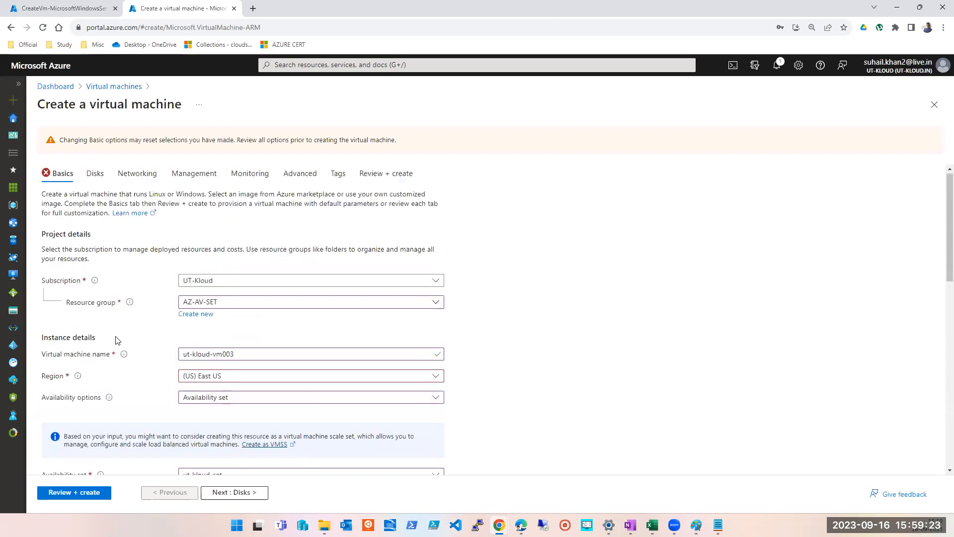
left_click(89, 492)
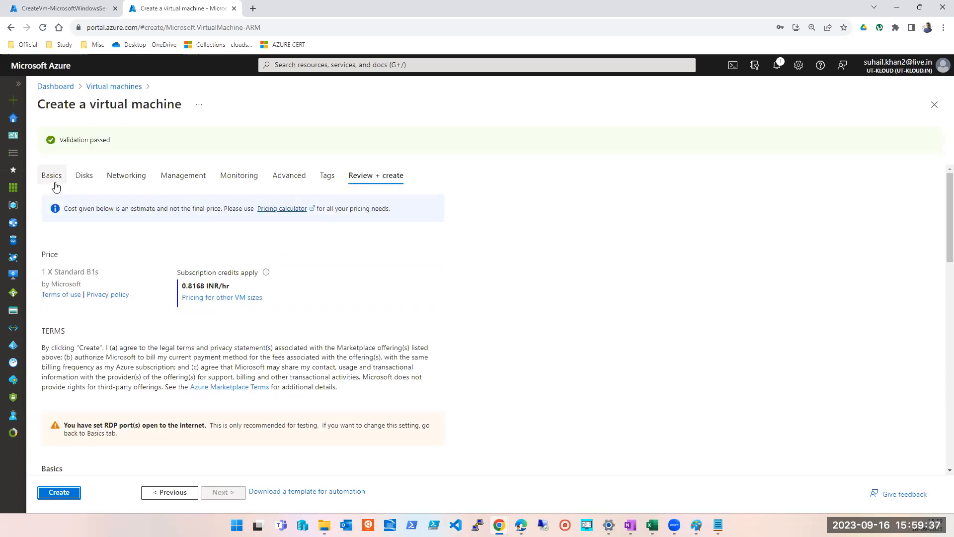
left_click(69, 493)
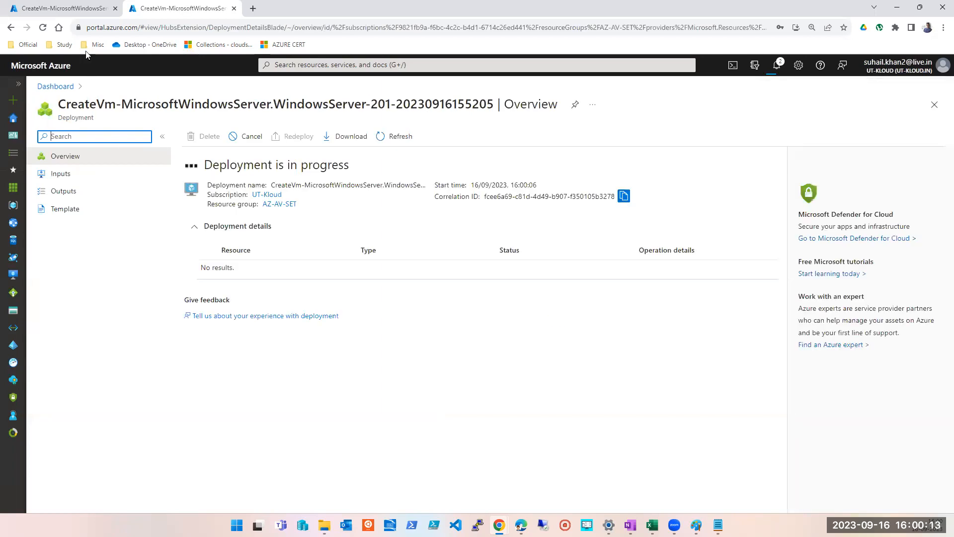
Step: In the other portal session, open ut-kloud-vm001 from the virtual machines list and view its availability and scaling details
left_click(70, 14)
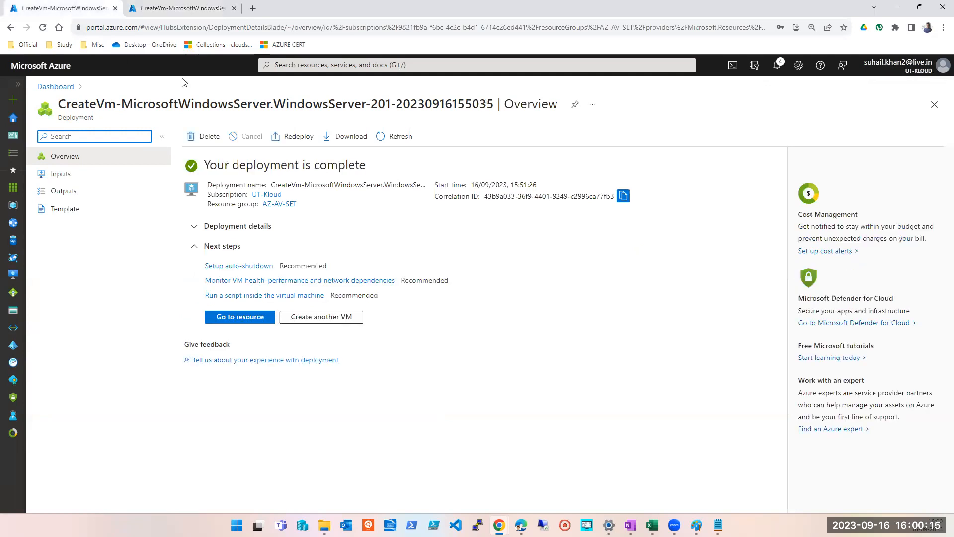
left_click(335, 65)
left_click(292, 233)
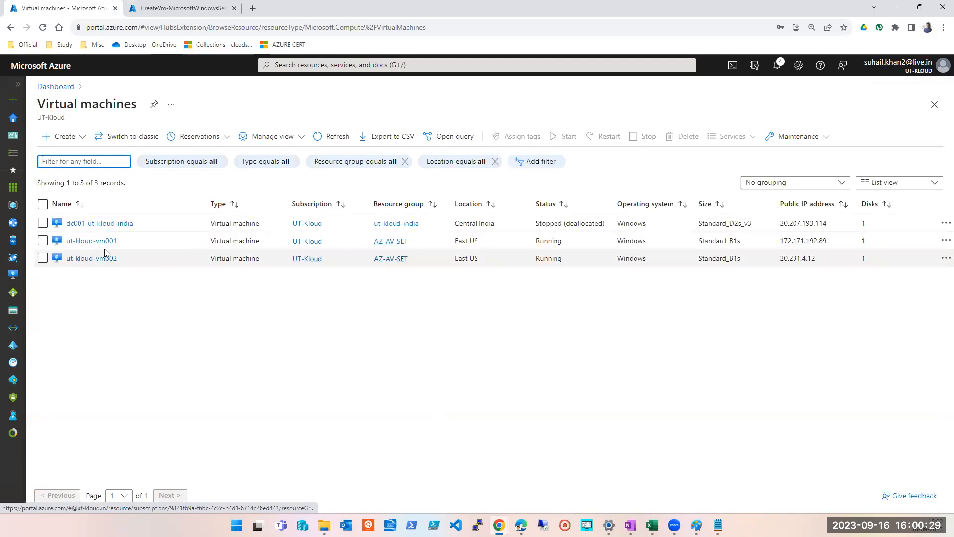
left_click(79, 240)
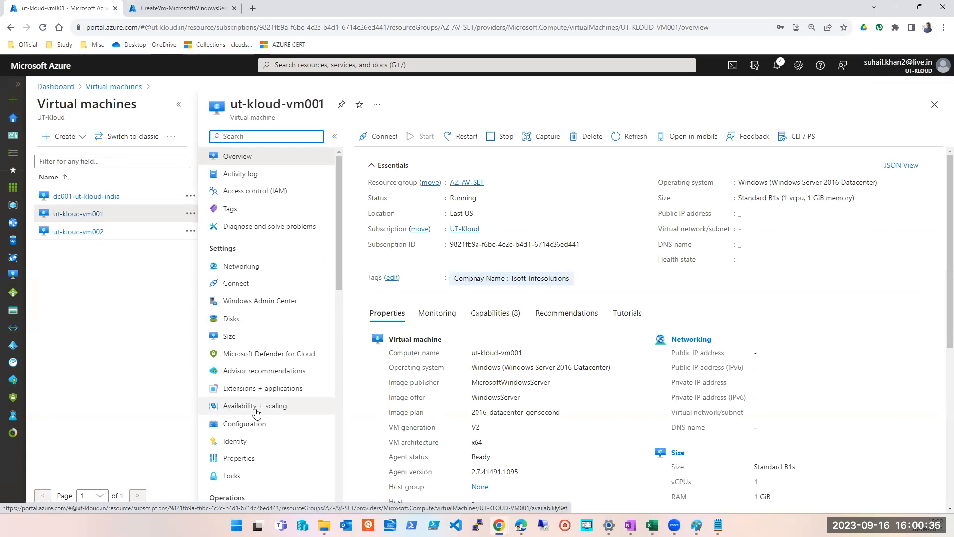
left_click(256, 411)
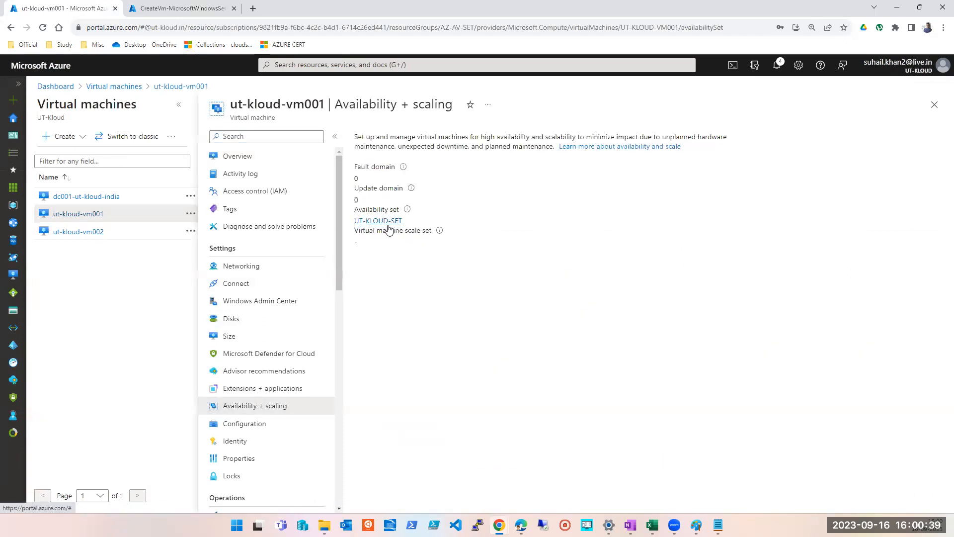
Step: Search for availability sets, open ut-kloud-set and examine its location and its virtual machines' fault and update domains
left_click(334, 65)
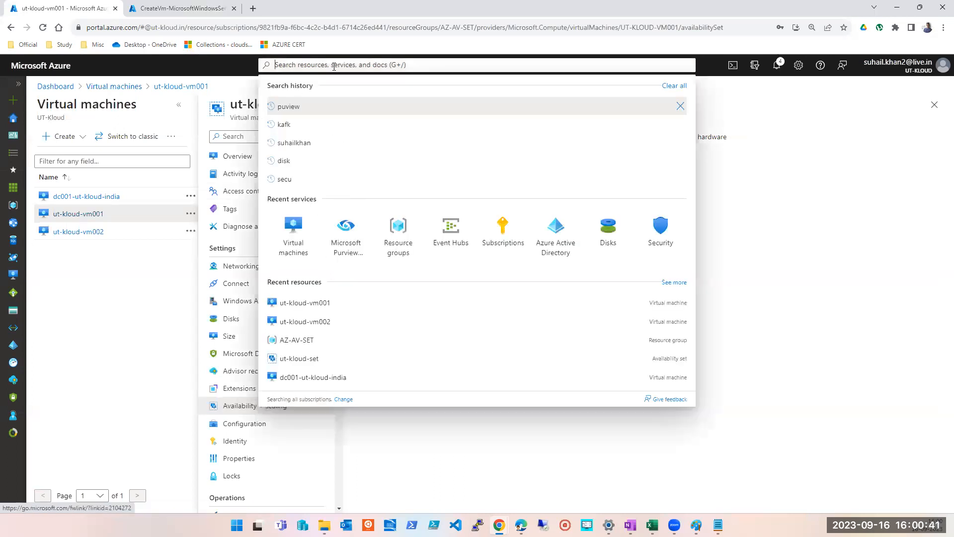
type("av")
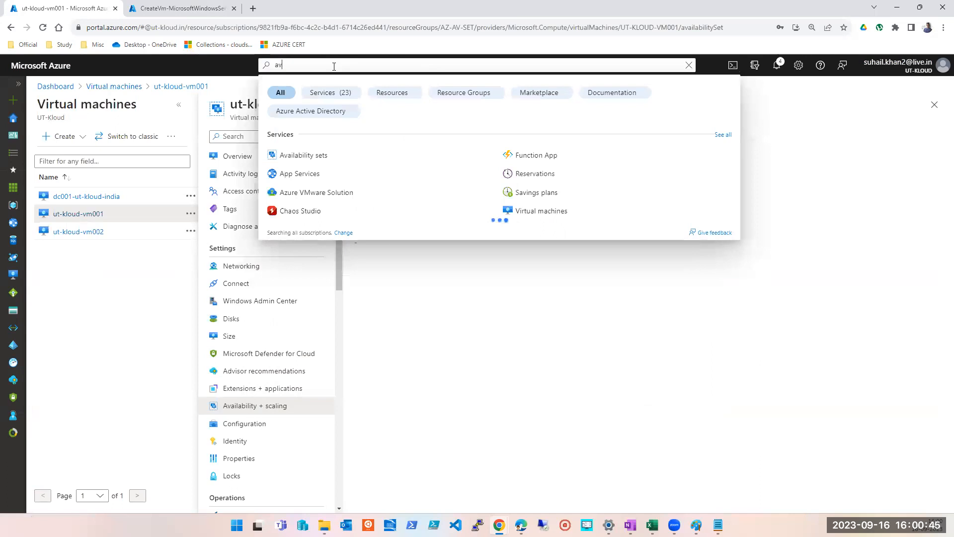
left_click(306, 156)
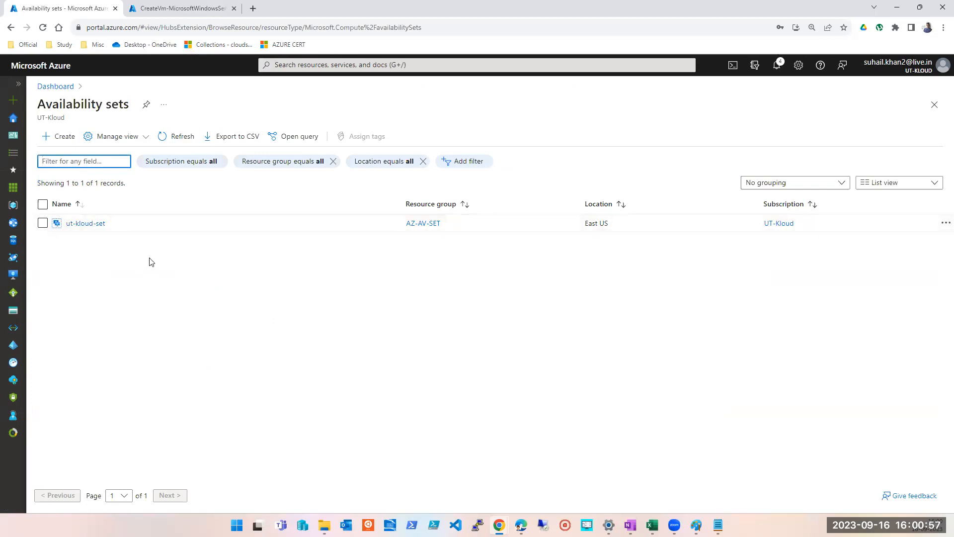
left_click(208, 259)
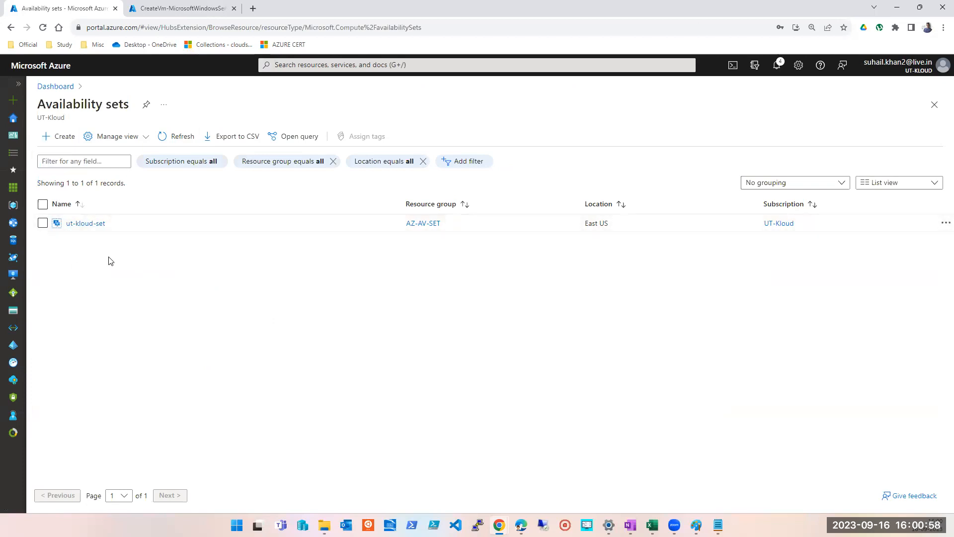
left_click(82, 223)
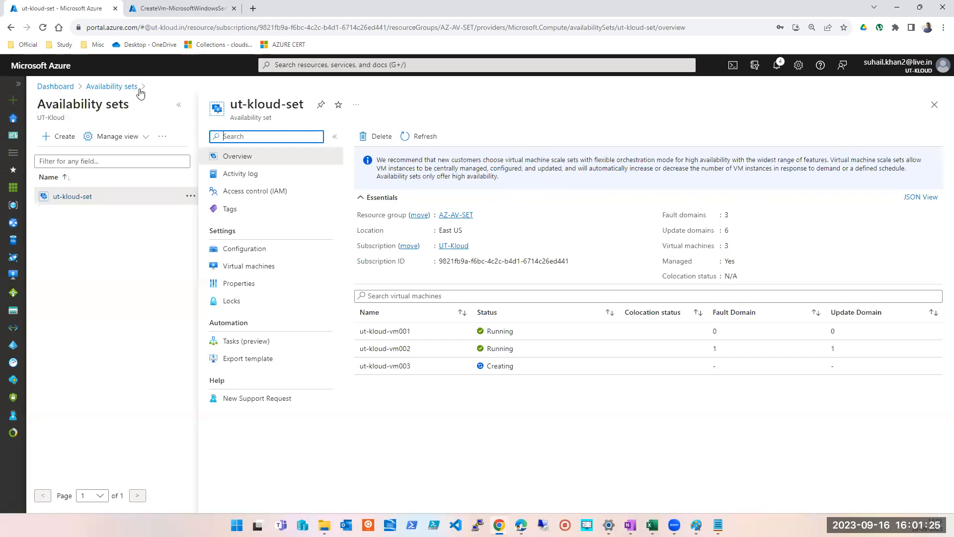
left_click(179, 106)
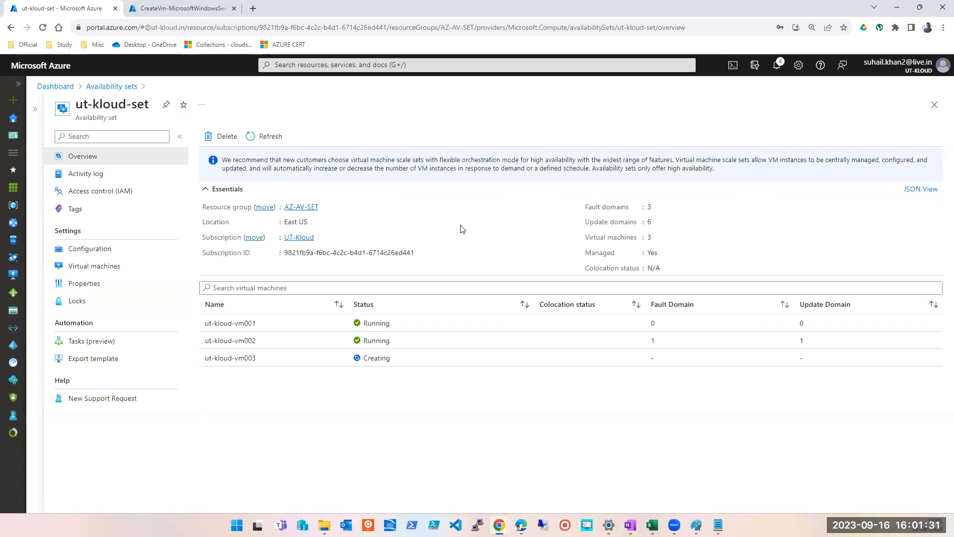
double_click(291, 222)
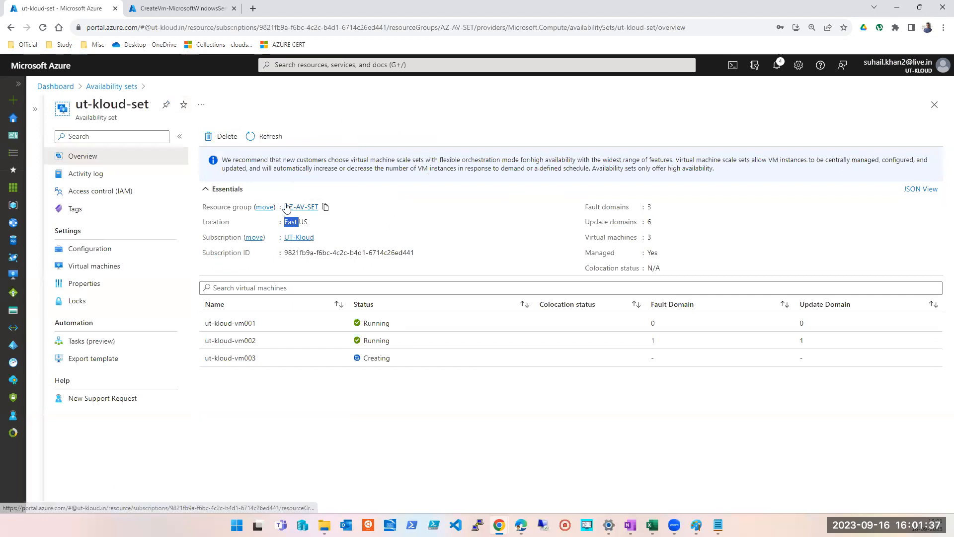
Step: Examine the Managed and Virtual machines properties in the essentials of ut-kloud-set
left_click(541, 201)
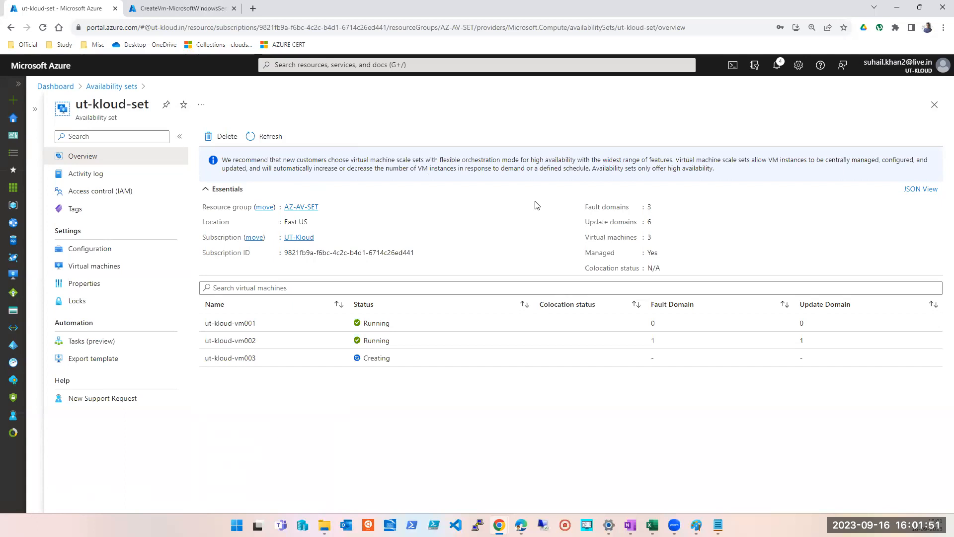
double_click(598, 254)
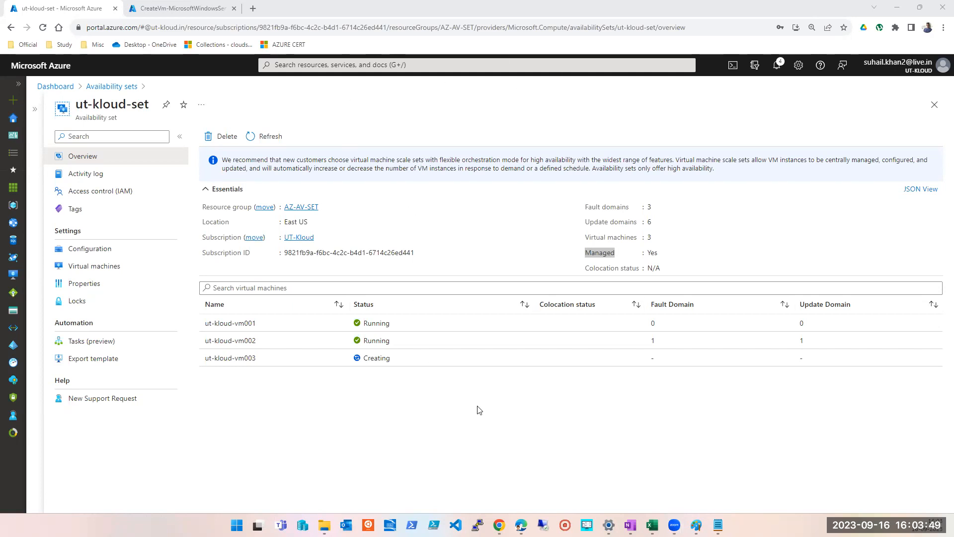
left_click(655, 237)
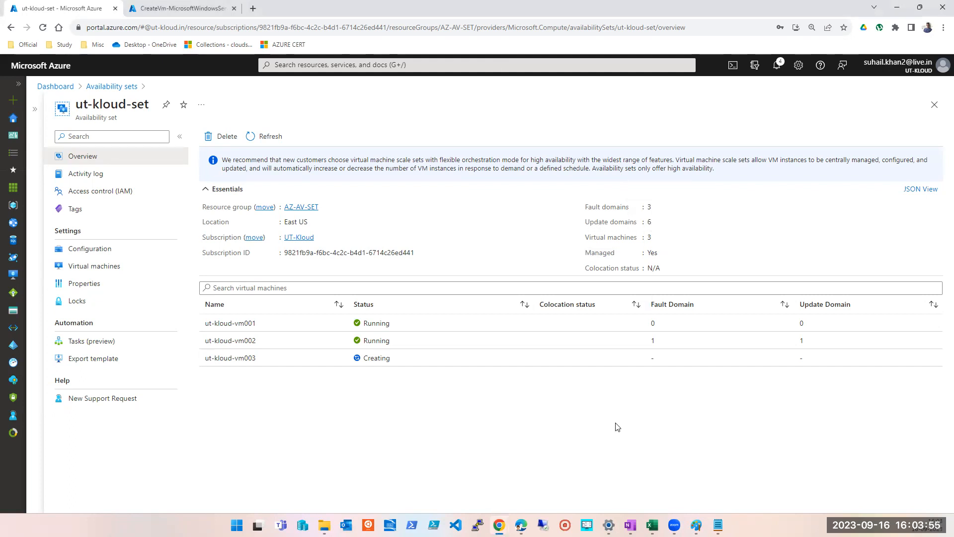
triple_click(605, 238)
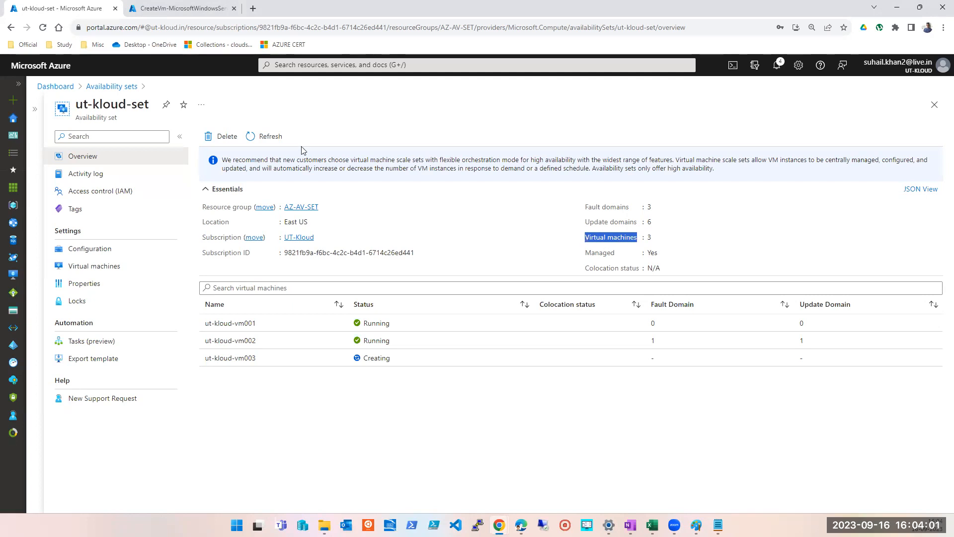
Step: Check the deployment status in the other session and reload ut-kloud-set to view its virtual machines' fault and update domains
left_click(268, 136)
left_click(189, 15)
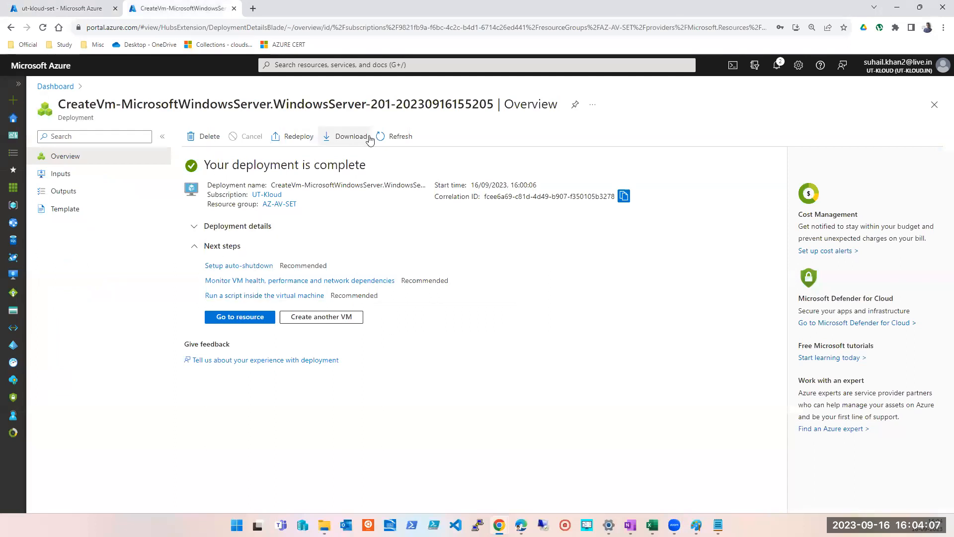
left_click(67, 10)
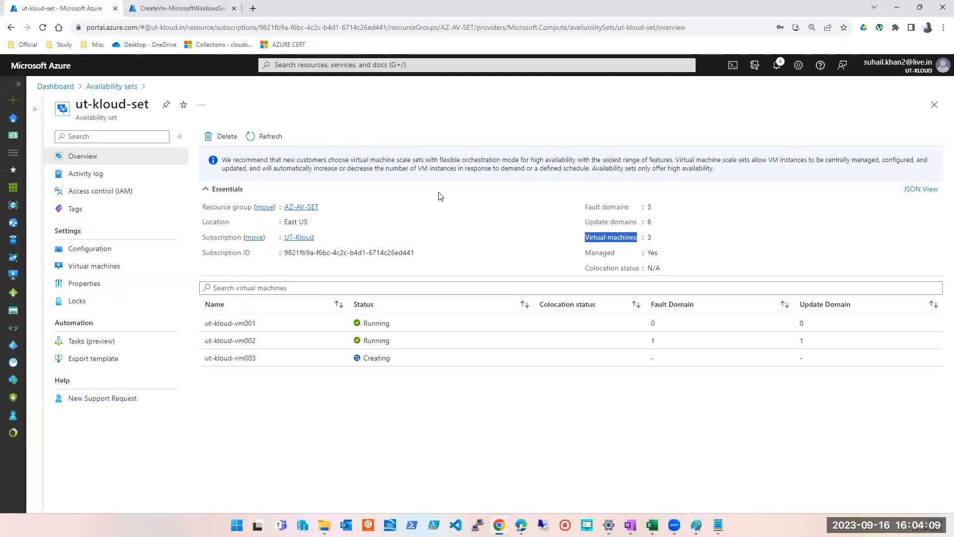
left_click(43, 28)
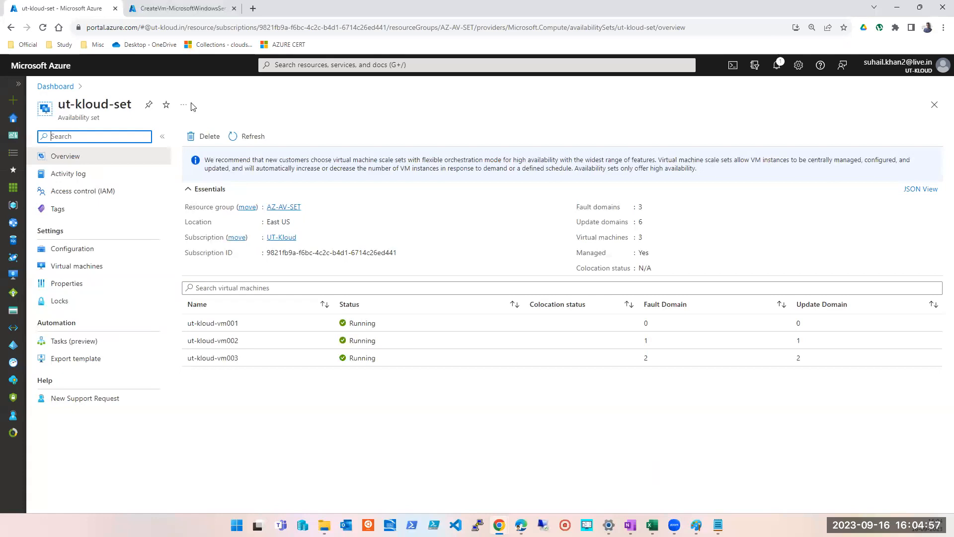
key("alt+Tab")
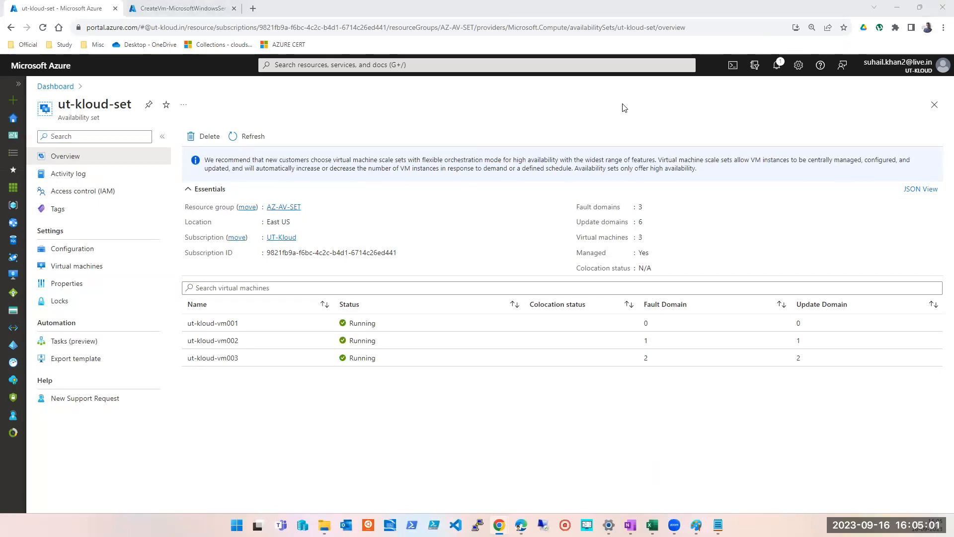
Step: Go to the virtual machines list in the deployment session and start creating a new Azure virtual machine under the UT-Kloud subscription
left_click(193, 11)
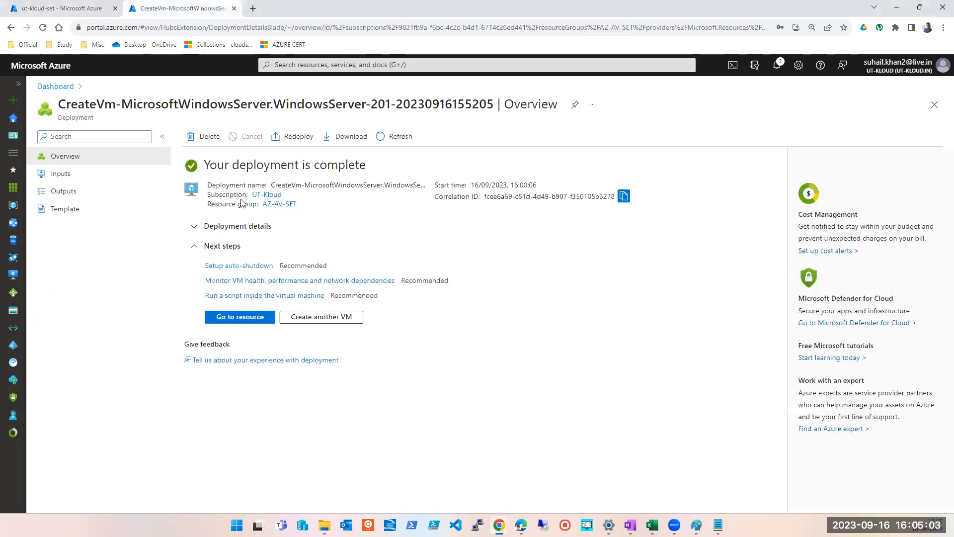
left_click(298, 65)
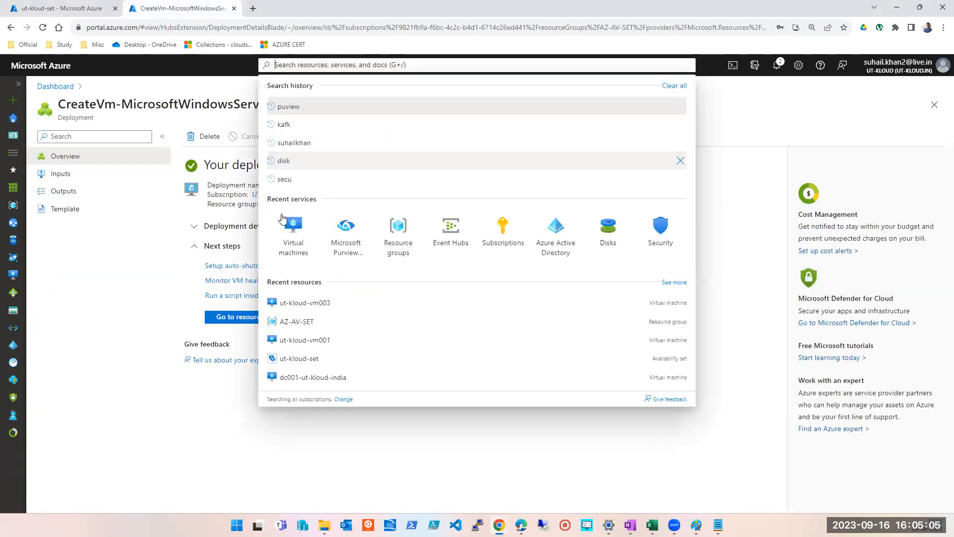
left_click(293, 222)
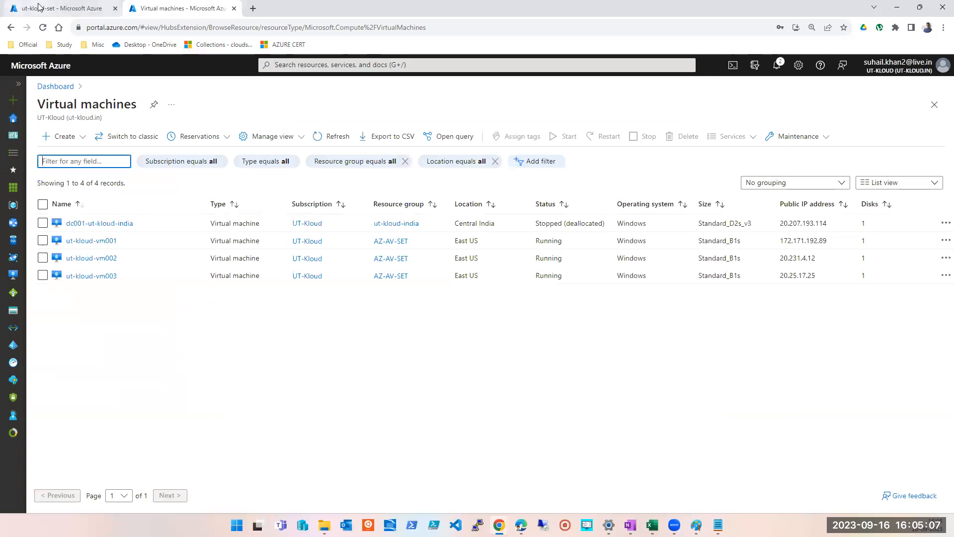
left_click(62, 136)
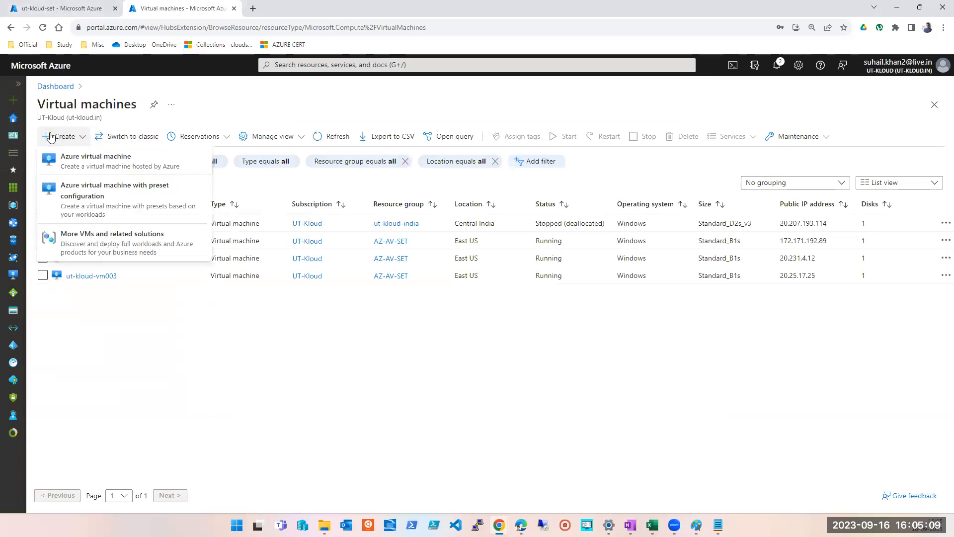
left_click(73, 162)
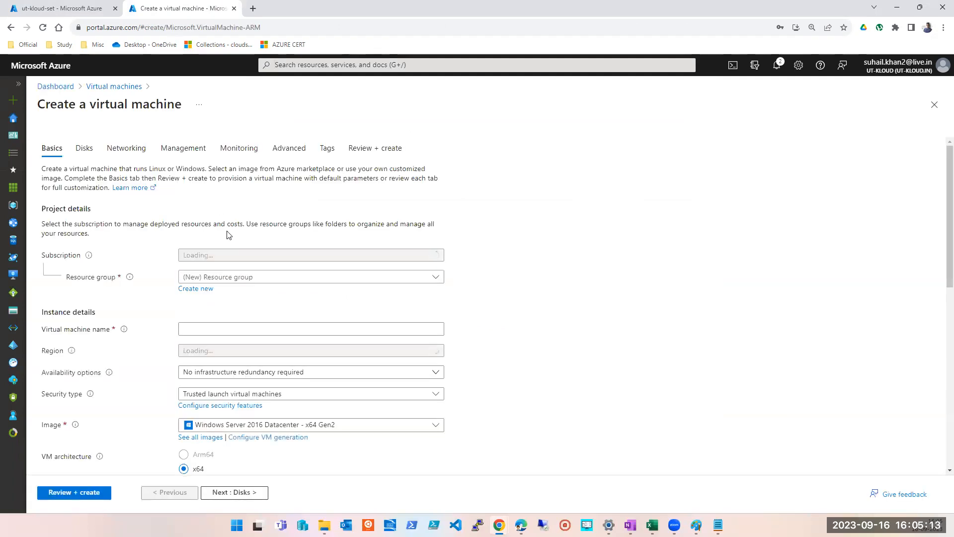
left_click(283, 258)
left_click(283, 258)
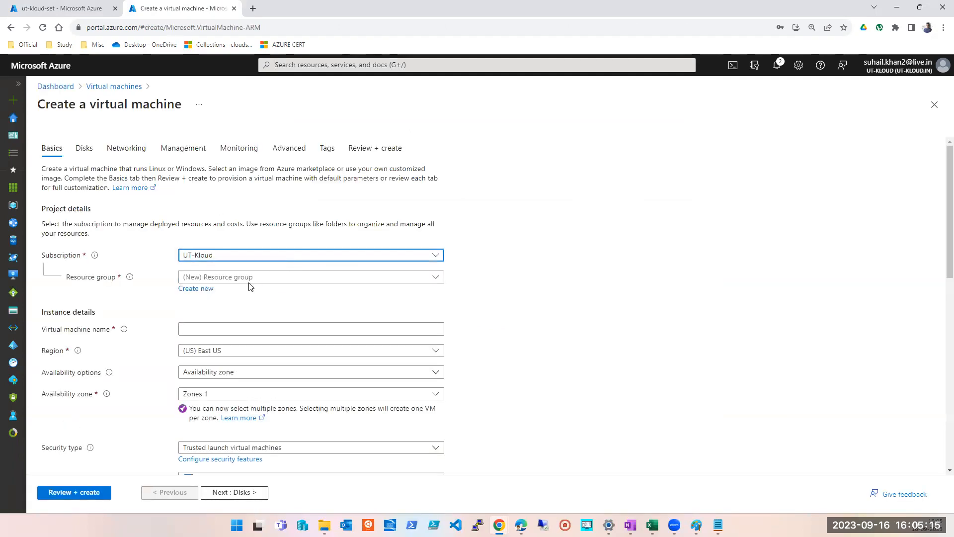
Step: Assign the new virtual machine to resource group AZ-AV-SET and name it ut-kloud-vm004
scroll(405, 196, "down", 3)
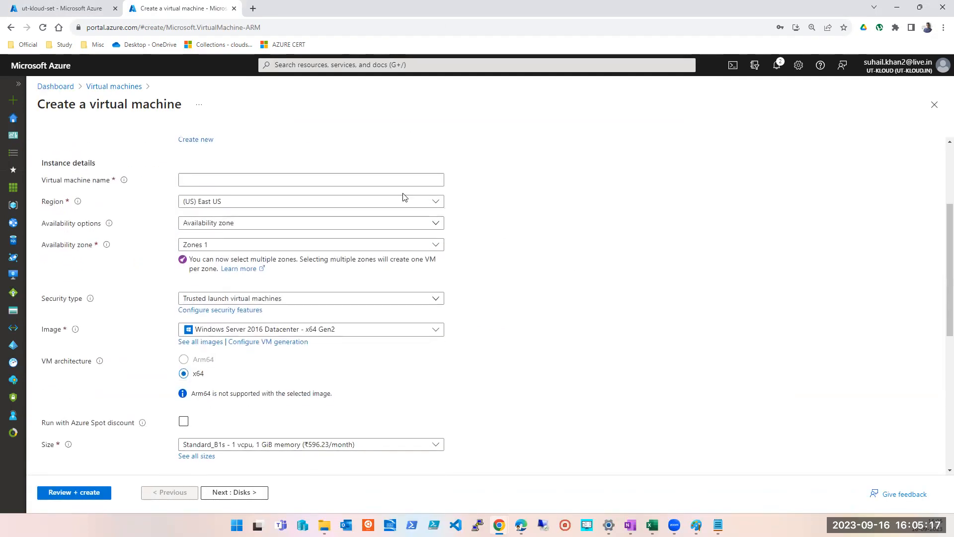
scroll(284, 229, "up", 2)
left_click(282, 227)
left_click(251, 264)
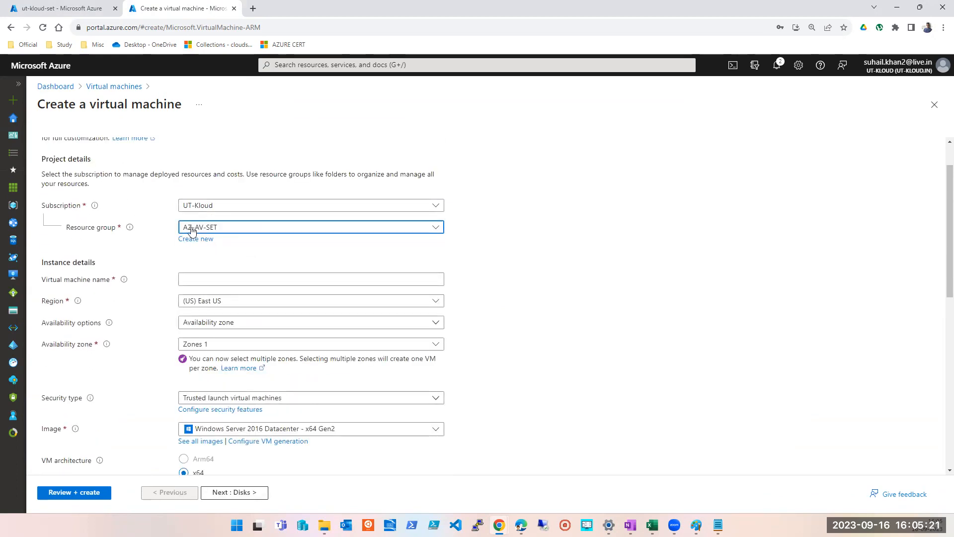
left_click(212, 278)
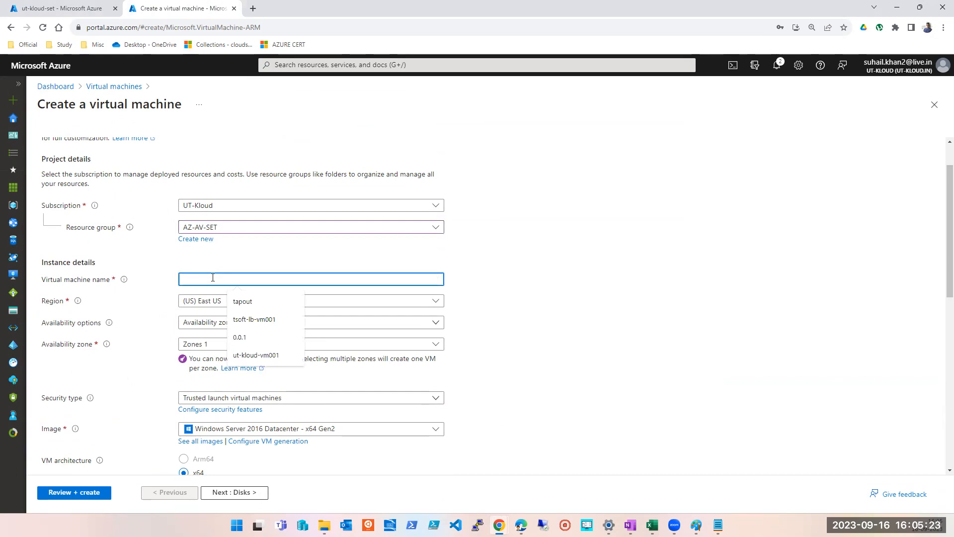
type("ut-kloud-vm003")
key("BackSpace")
type("4")
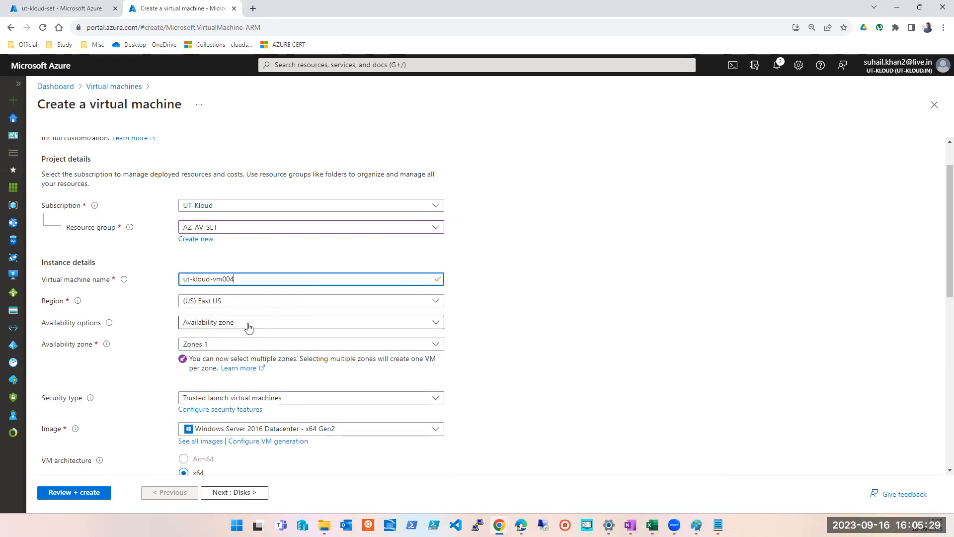
Step: Place ut-kloud-vm004 in the existing availability set ut-kloud-set and set its security type to Standard
left_click(249, 328)
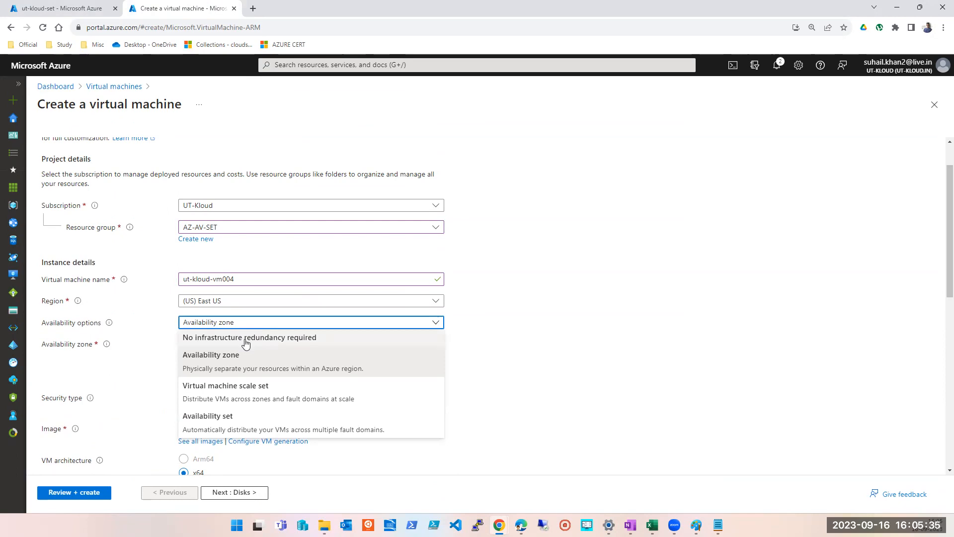
left_click(229, 422)
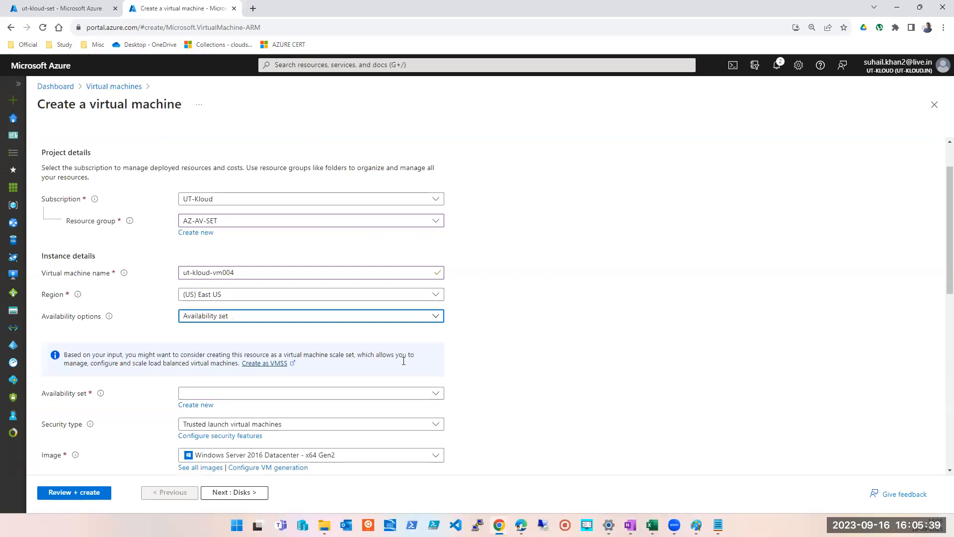
scroll(358, 363, "down", 2)
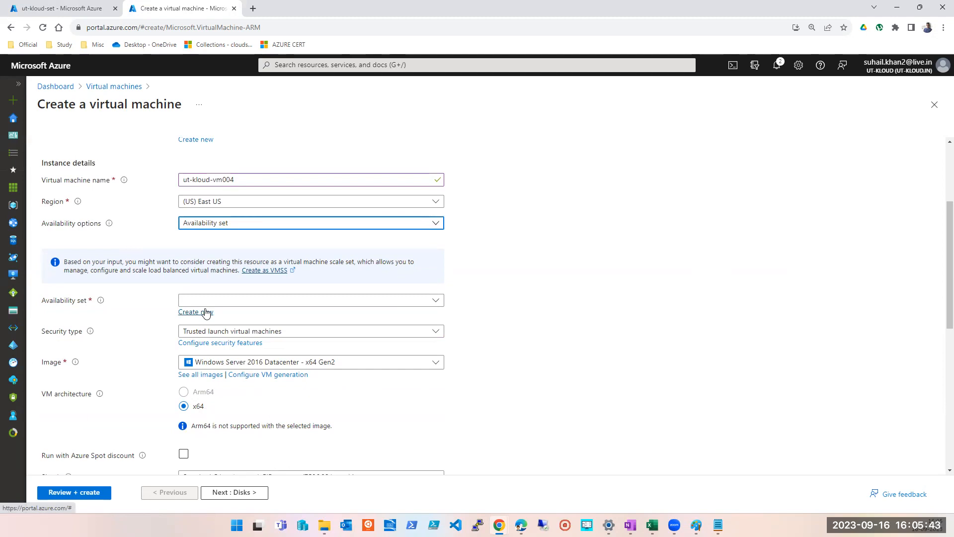
left_click(363, 301)
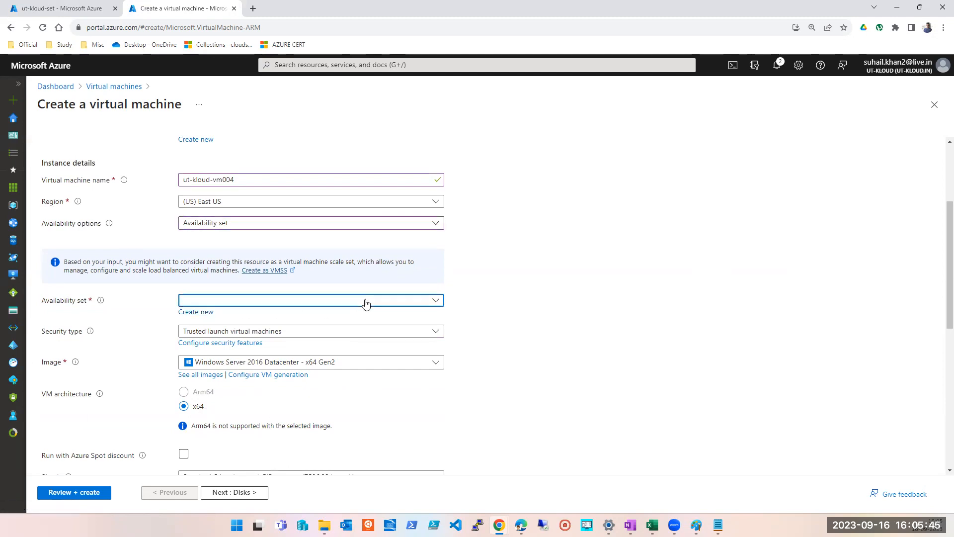
left_click(228, 334)
left_click(241, 334)
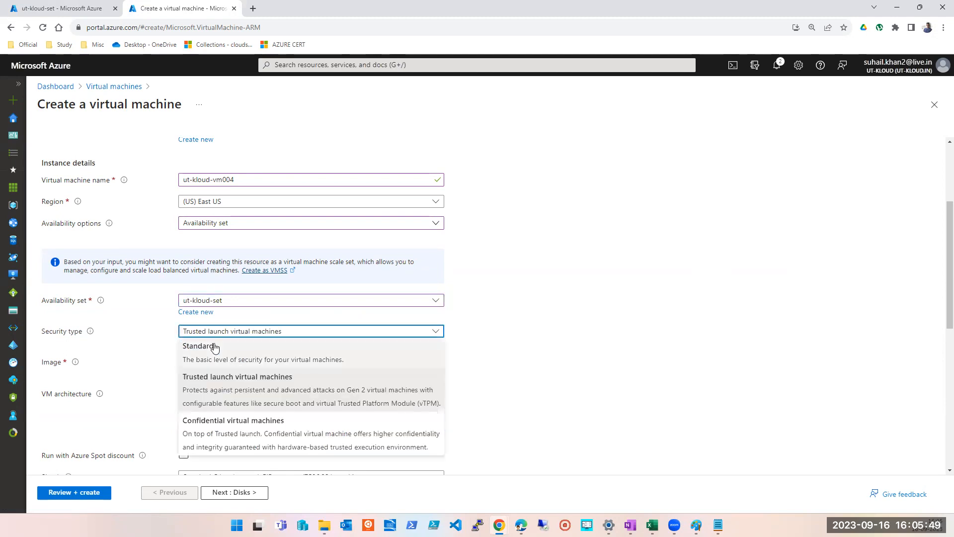
left_click(243, 344)
Step: Set the administrator username to tapout, then enter and confirm the administrator password
scroll(312, 378, "down", 3)
left_click(247, 370)
left_click(246, 394)
left_click(246, 392)
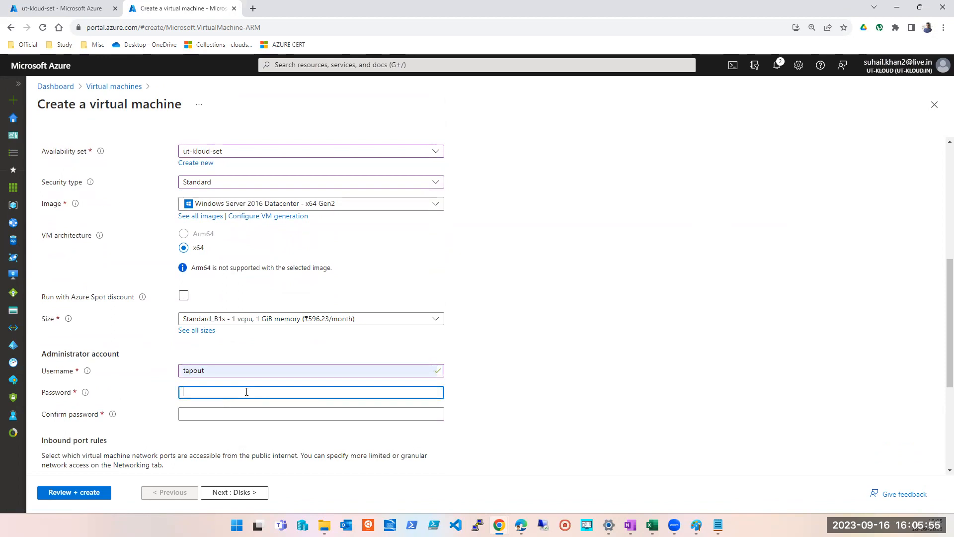
type("••••••••")
key("Tab")
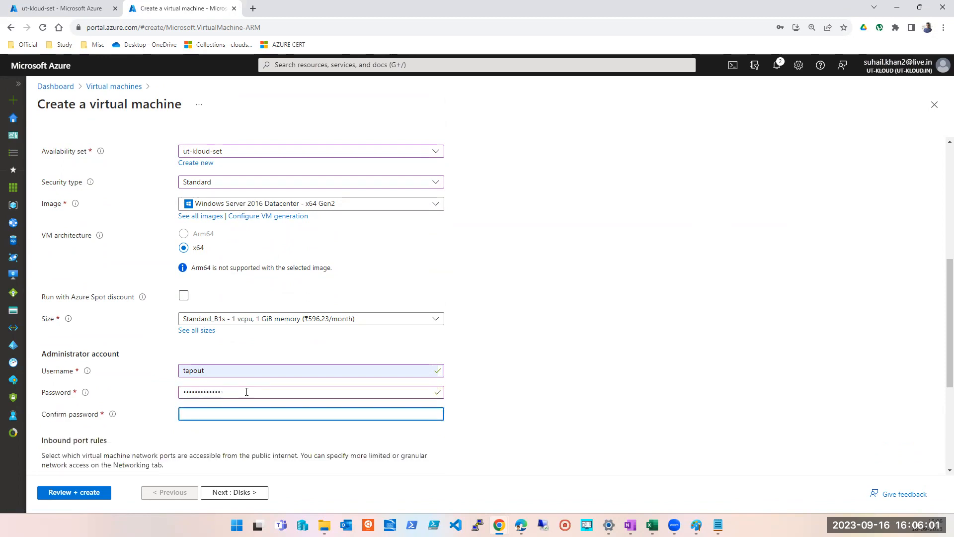
type("••••••")
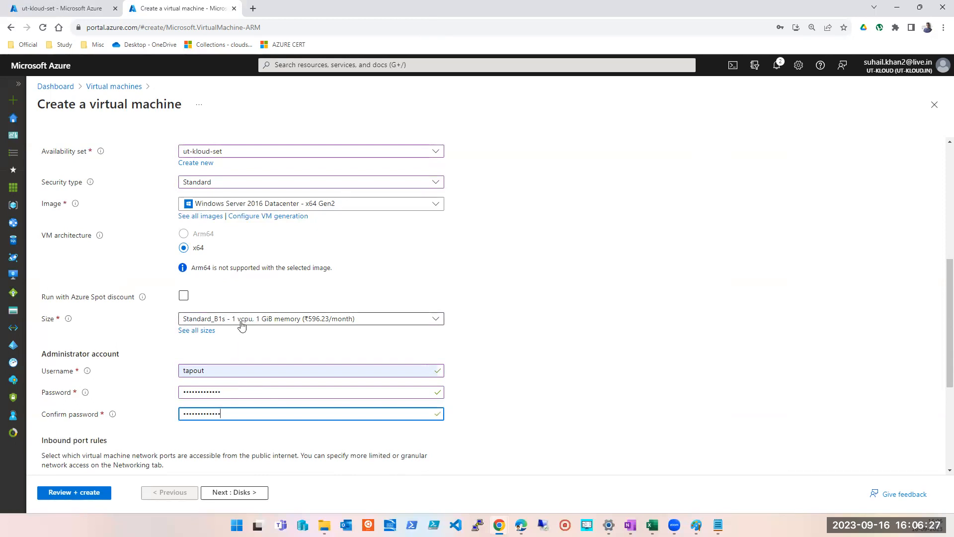
left_click(619, 401)
Step: Add HTTP (80), HTTPS (443) and SSH (22) to the allowed public inbound ports alongside RDP (3389)
scroll(617, 400, "down", 3)
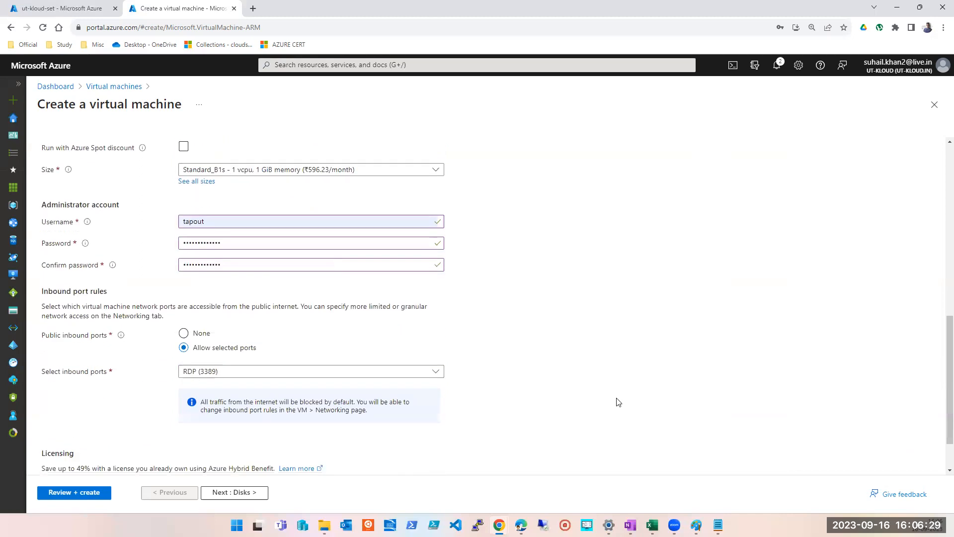
scroll(490, 392, "down", 1)
left_click(243, 314)
left_click(188, 363)
left_click(188, 347)
left_click(188, 329)
left_click(121, 354)
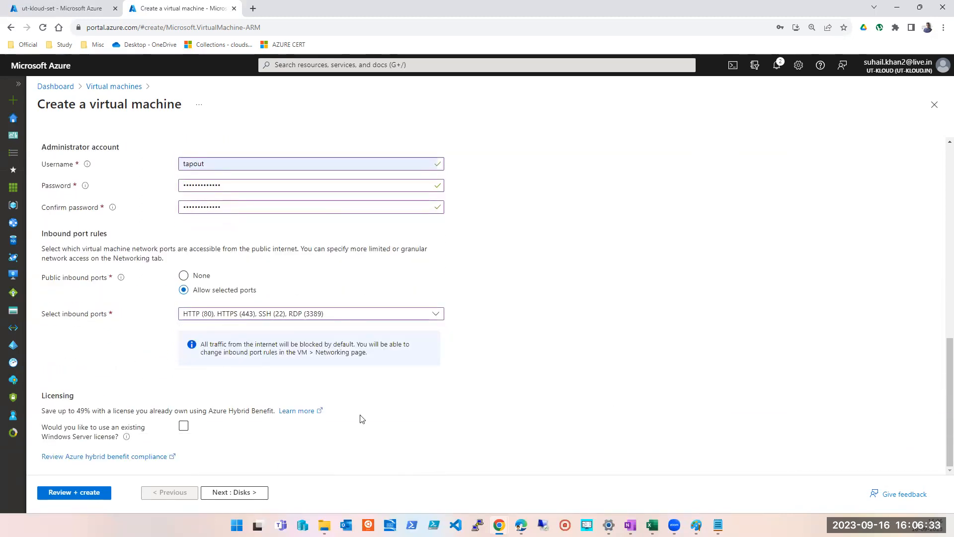
Step: Validate the ut-kloud-vm004 configuration, revisit the basic settings, validate again and deploy the virtual machine
left_click(258, 493)
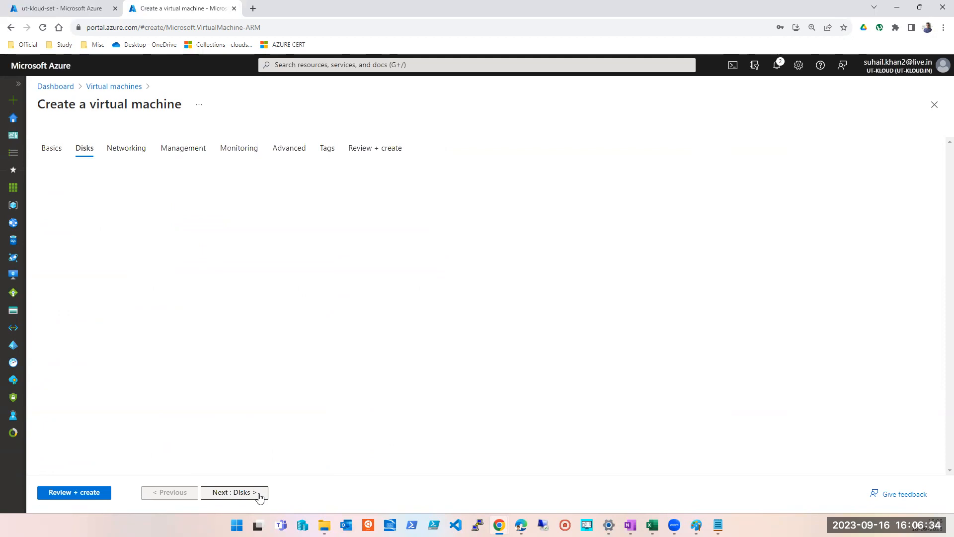
left_click(91, 499)
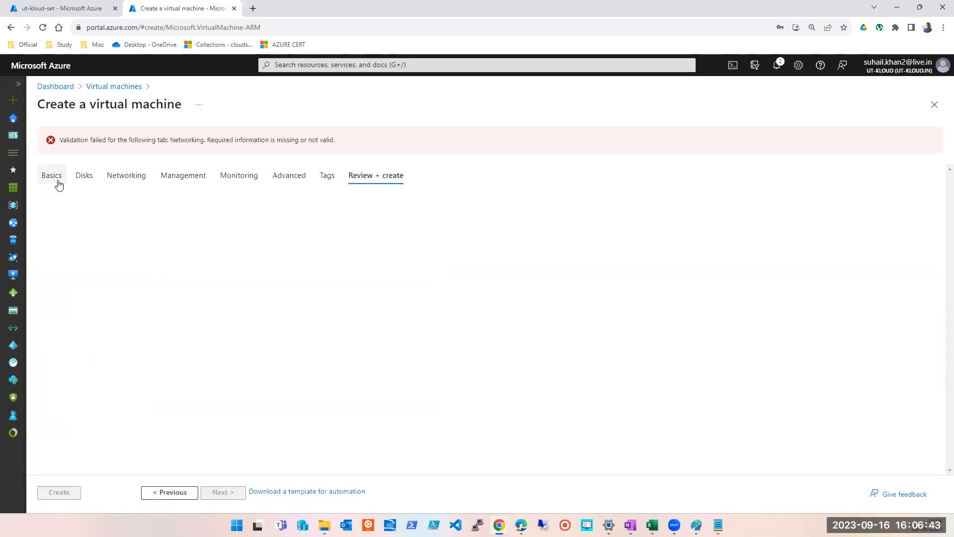
left_click(59, 185)
left_click(93, 492)
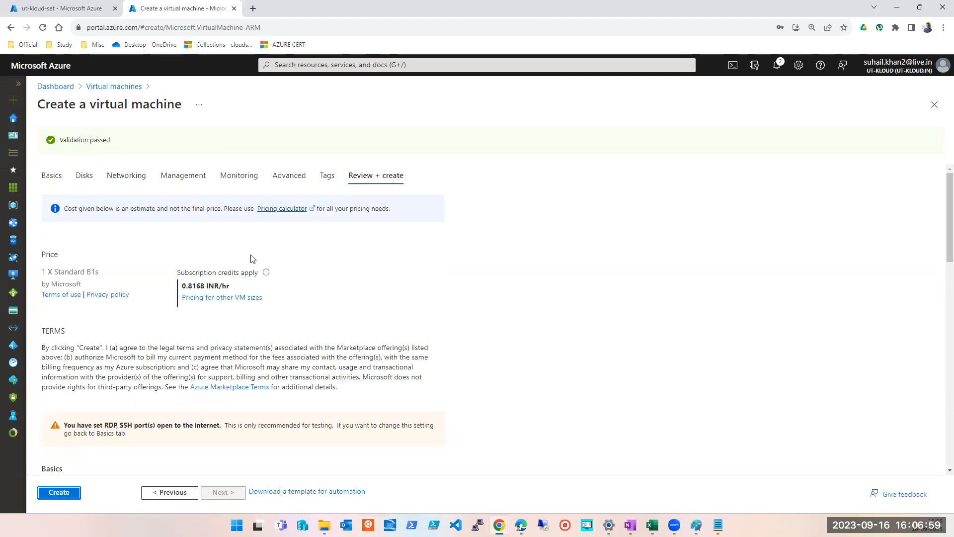
left_click(54, 503)
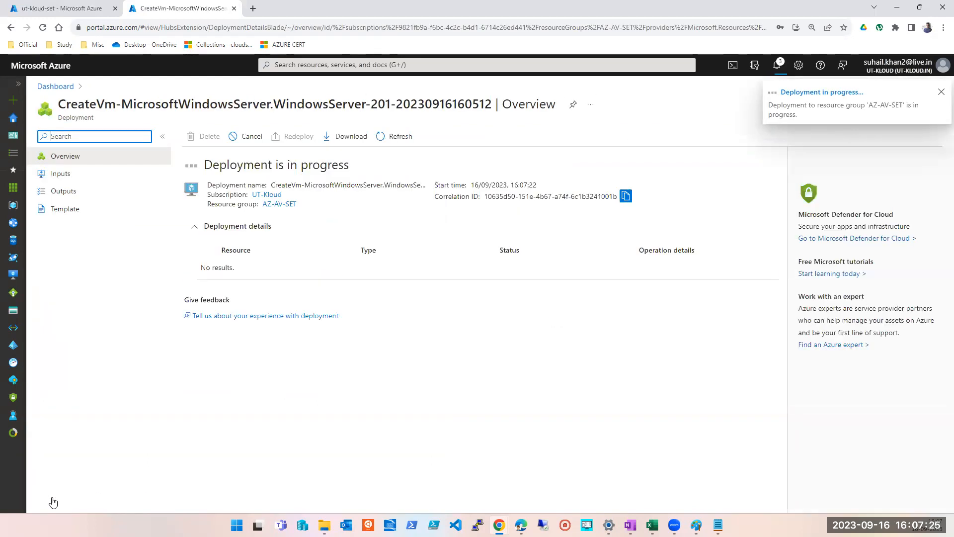
Step: Refresh ut-kloud-set to look for the new virtual machine and check the progress of its deployment
left_click(82, 8)
left_click(240, 138)
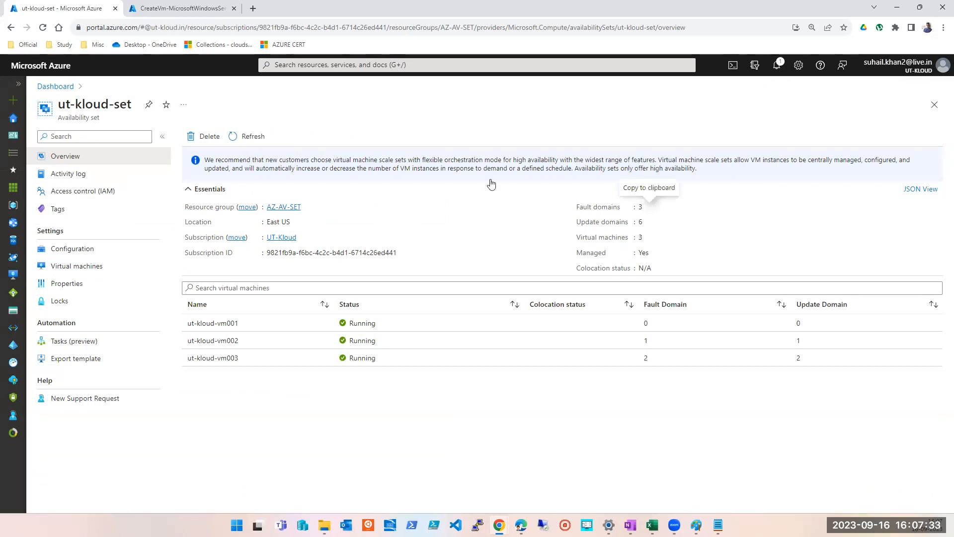
left_click(247, 136)
left_click(171, 14)
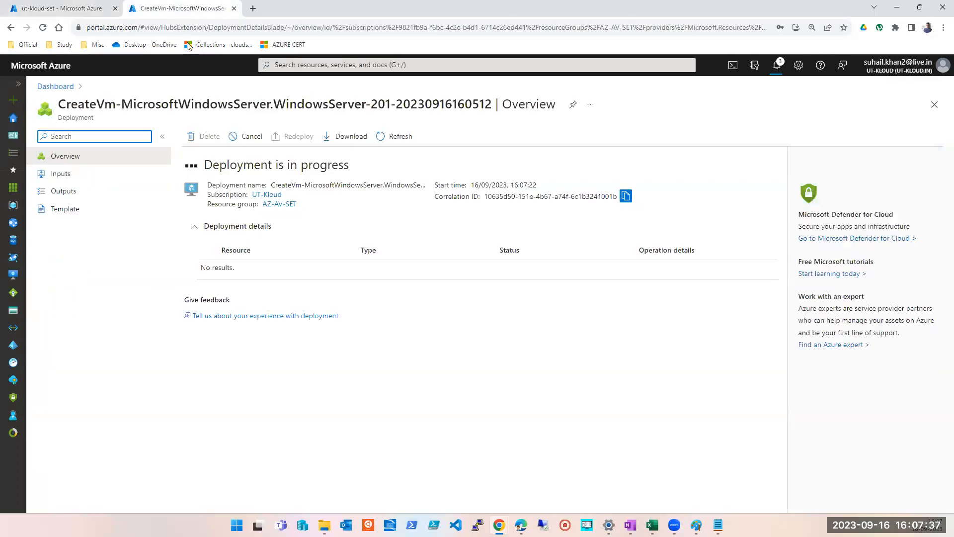
left_click(66, 11)
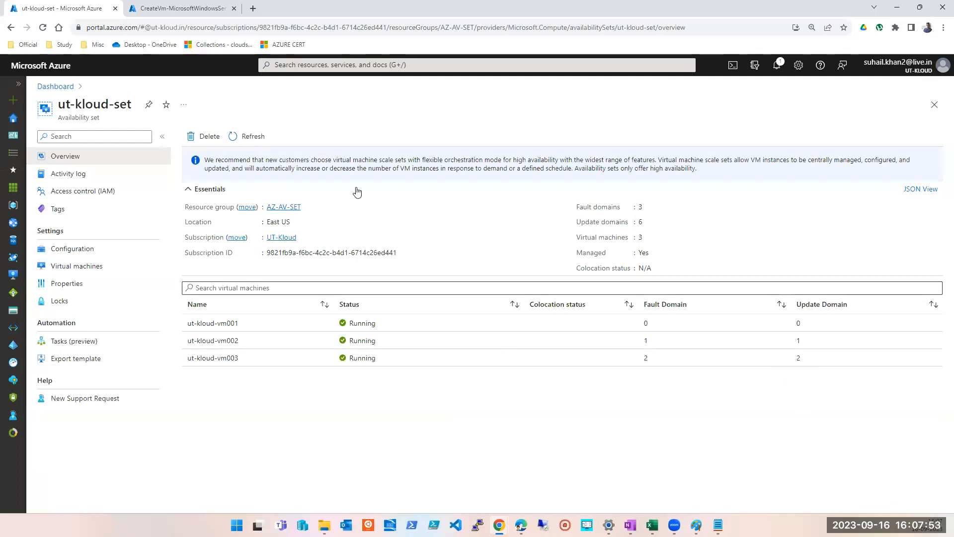
Step: Refresh the ut-kloud-set overview repeatedly and check the ut-kloud-vm004 deployment's progress until it finishes
left_click(245, 137)
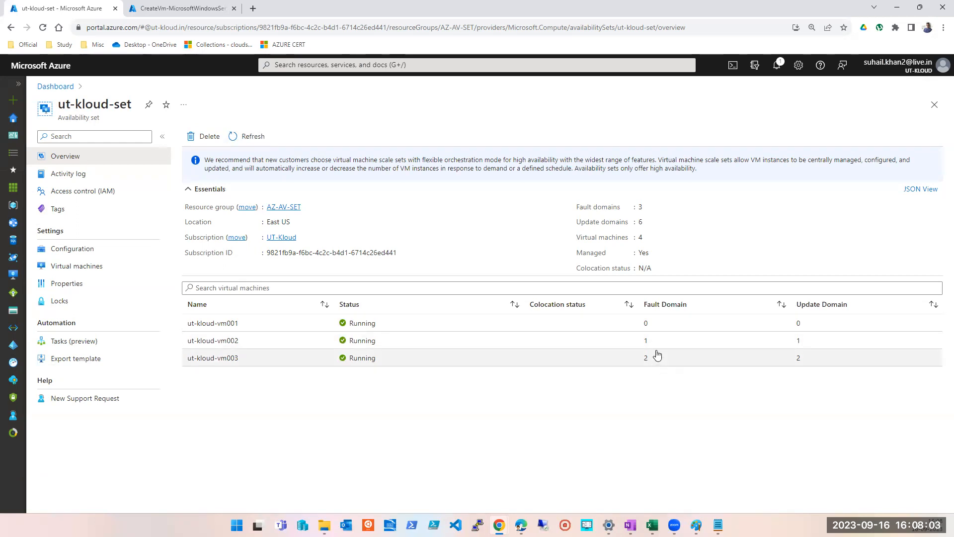
left_click(243, 142)
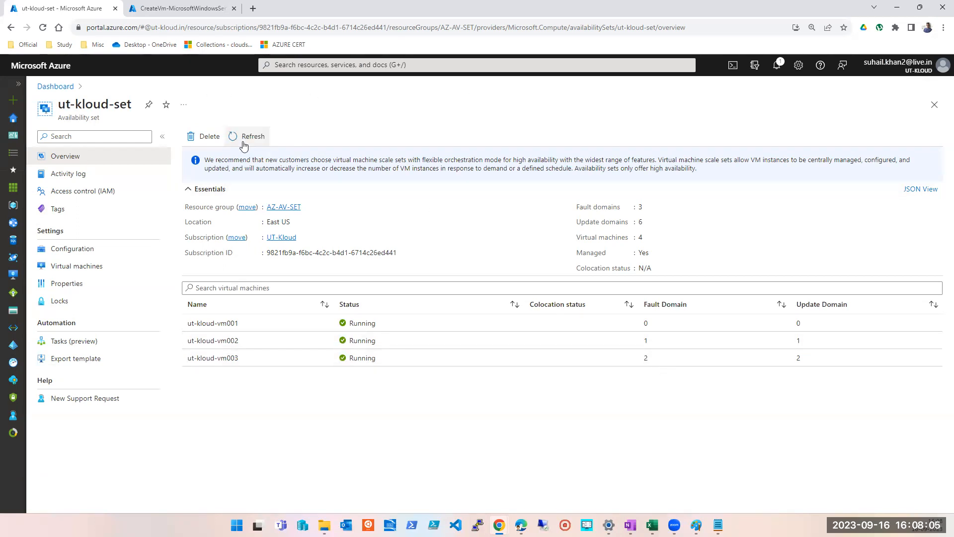
left_click(199, 9)
left_click(29, 14)
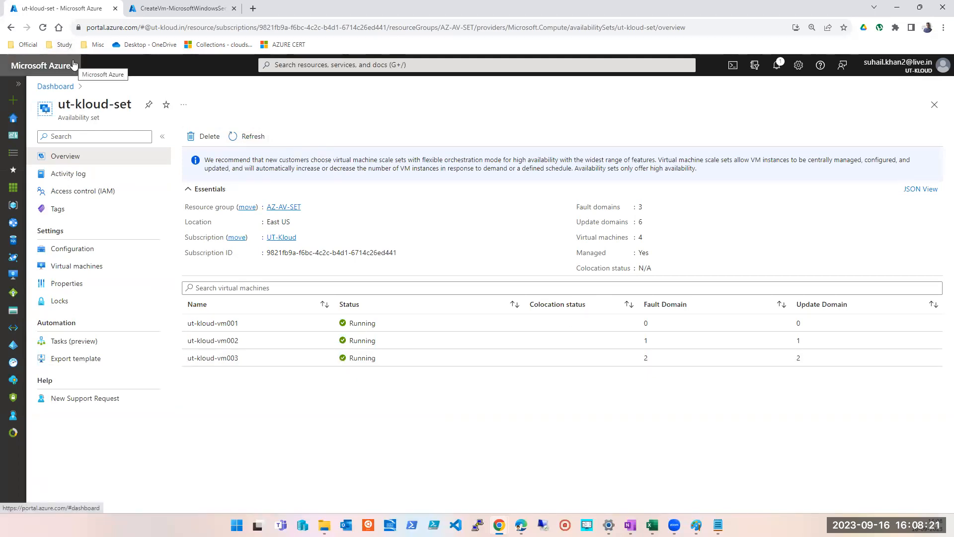
left_click(239, 136)
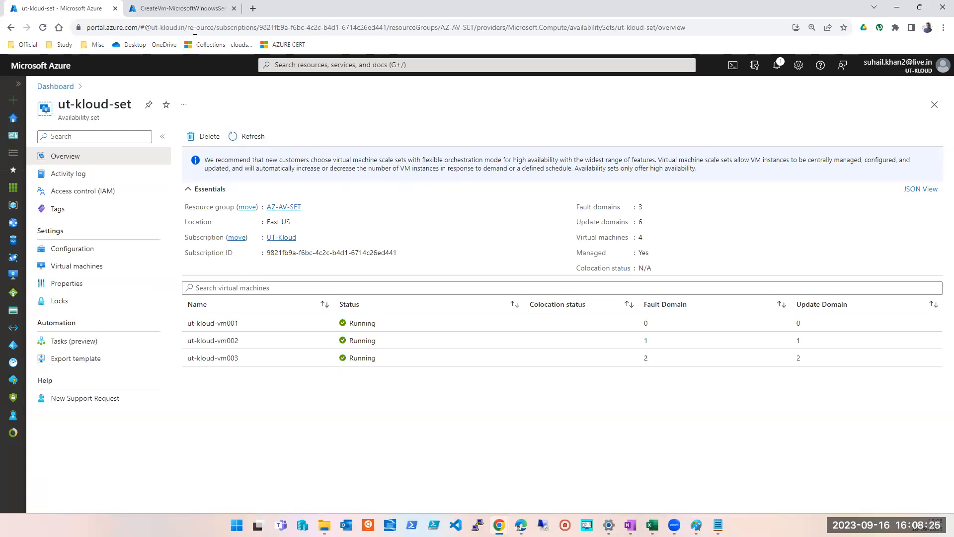
left_click(175, 11)
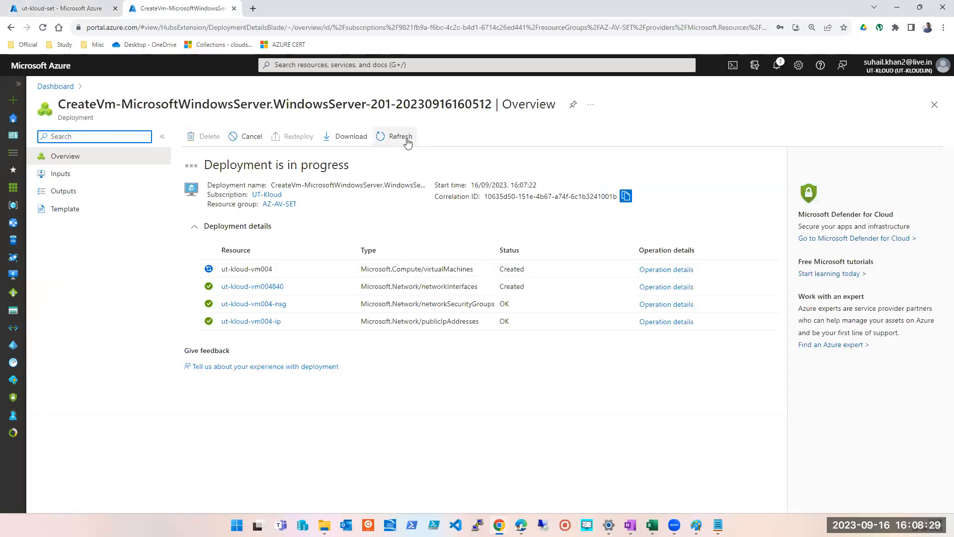
left_click(63, 12)
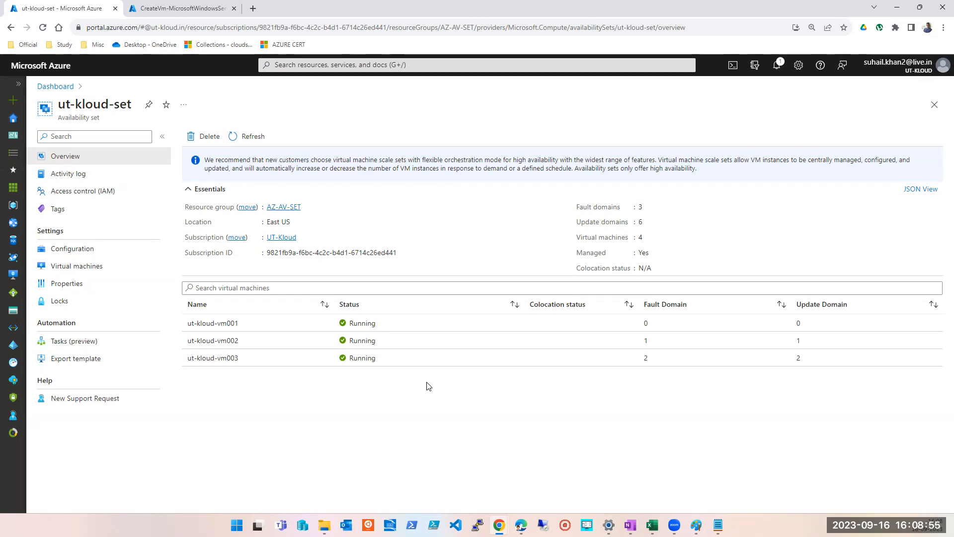
left_click(253, 137)
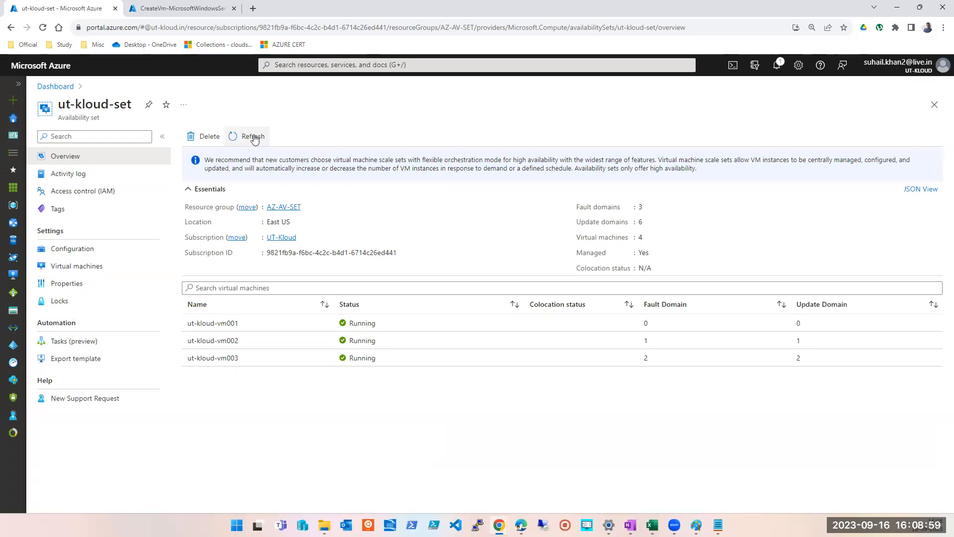
left_click(172, 8)
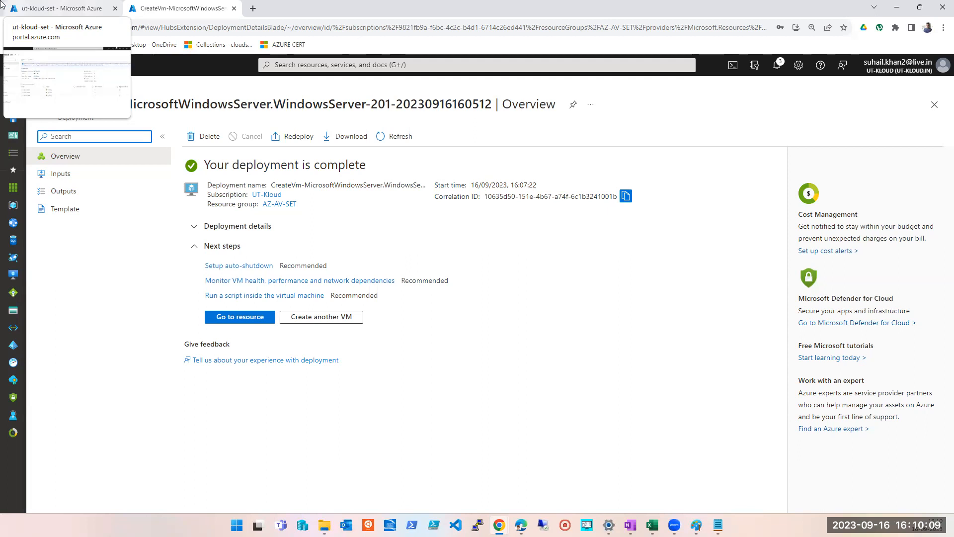
Step: Reload the ut-kloud-set page after the deployment and examine the fault and update domains assigned to ut-kloud-vm004
left_click(55, 8)
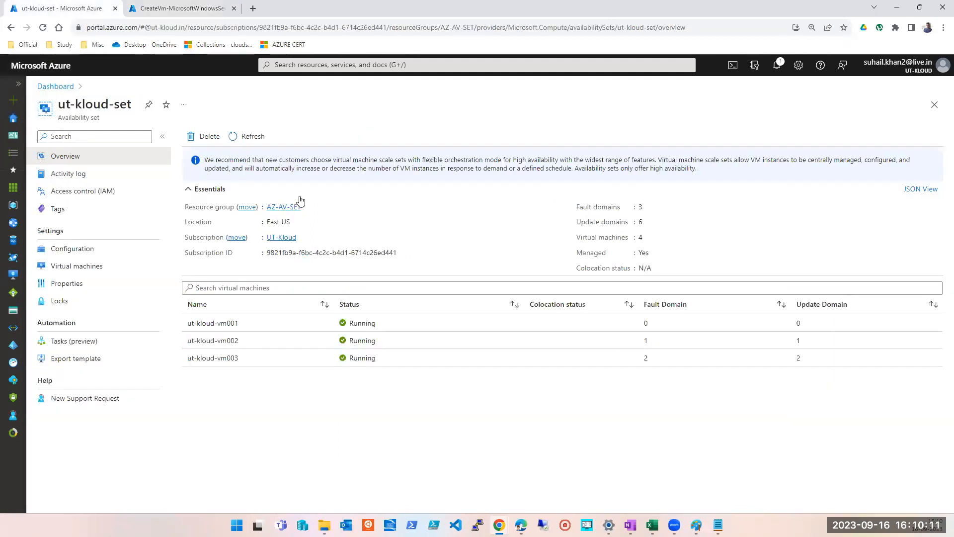
left_click(247, 137)
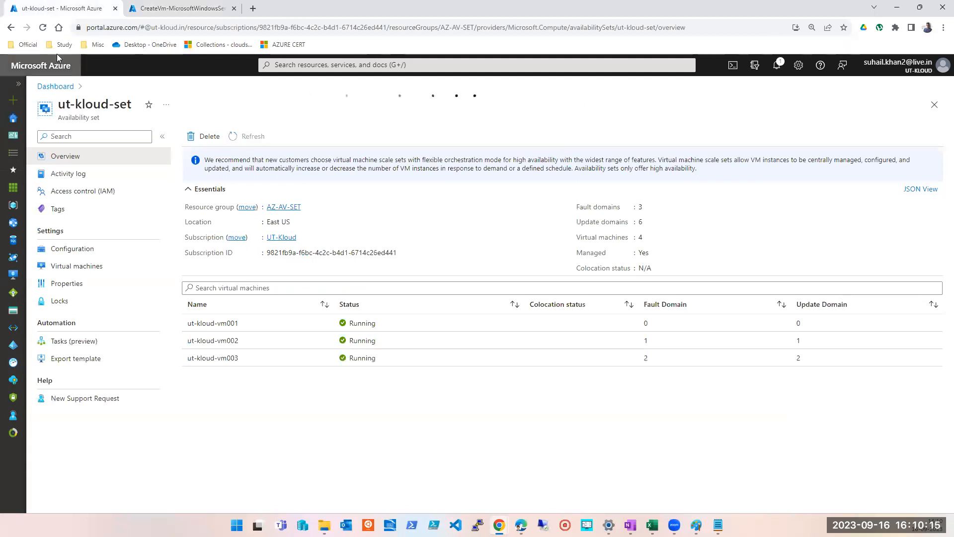
left_click(43, 28)
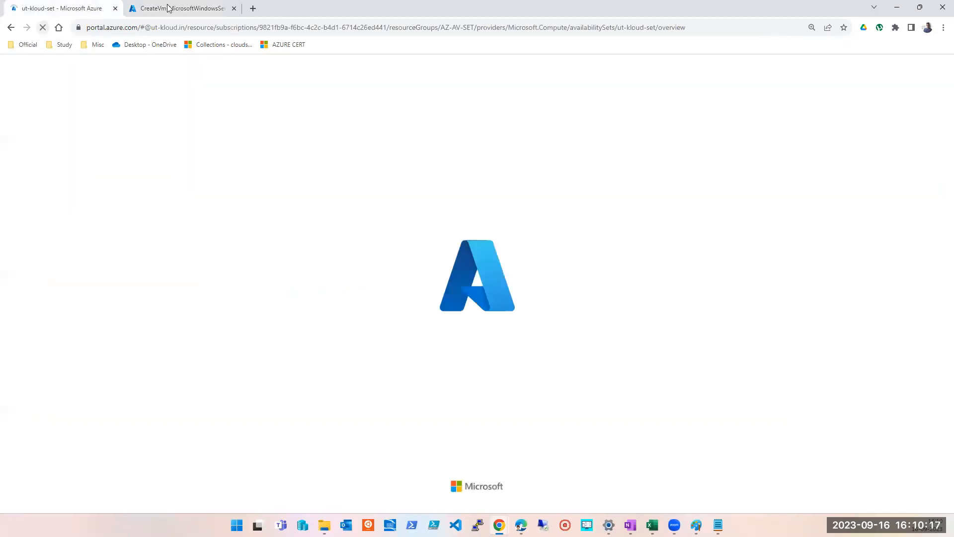
left_click(168, 8)
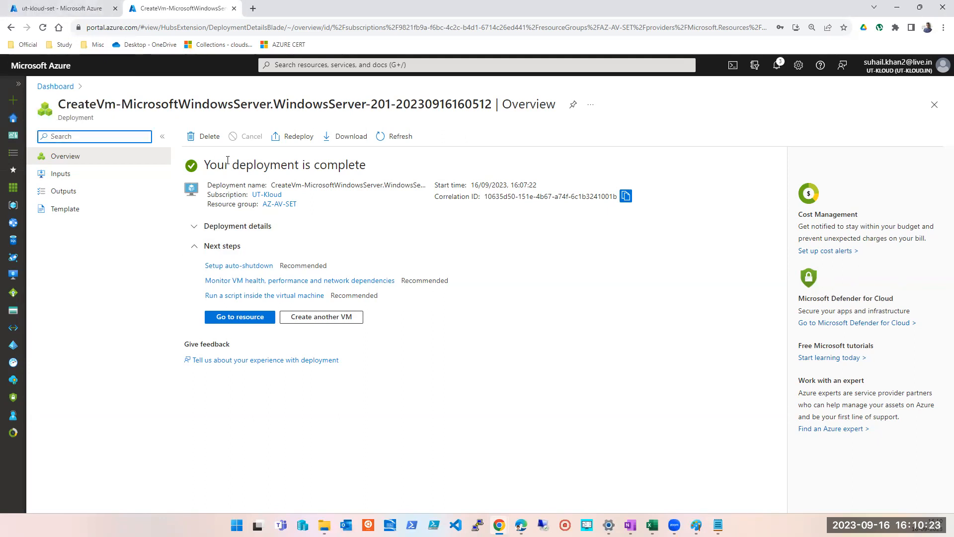
left_click(74, 10)
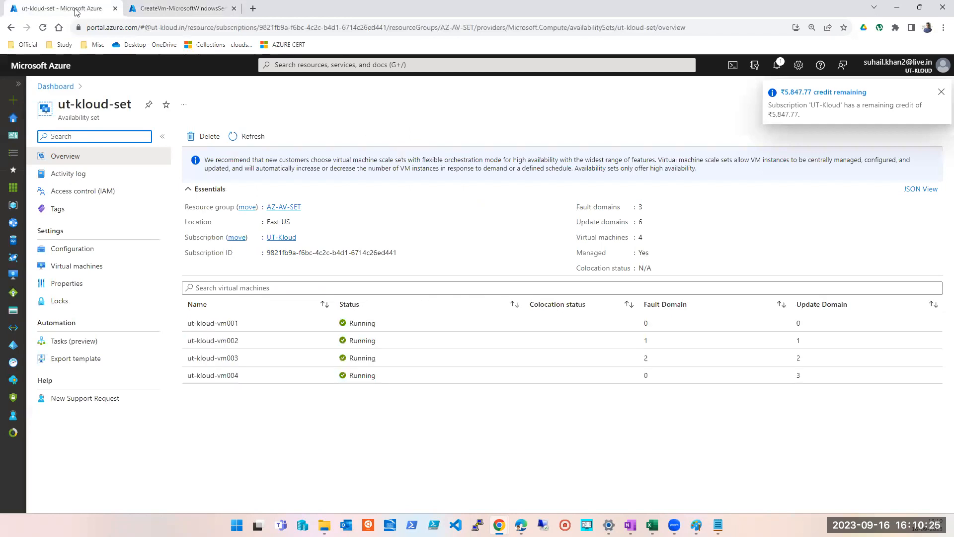
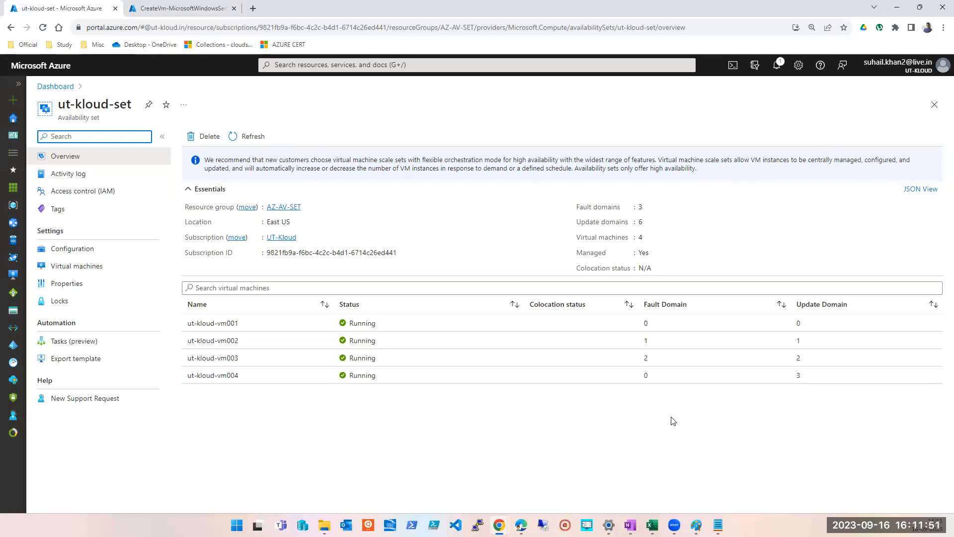
Step: Switch to Paint and discard the existing resource group diagram without saving to get a blank canvas
left_click(696, 525)
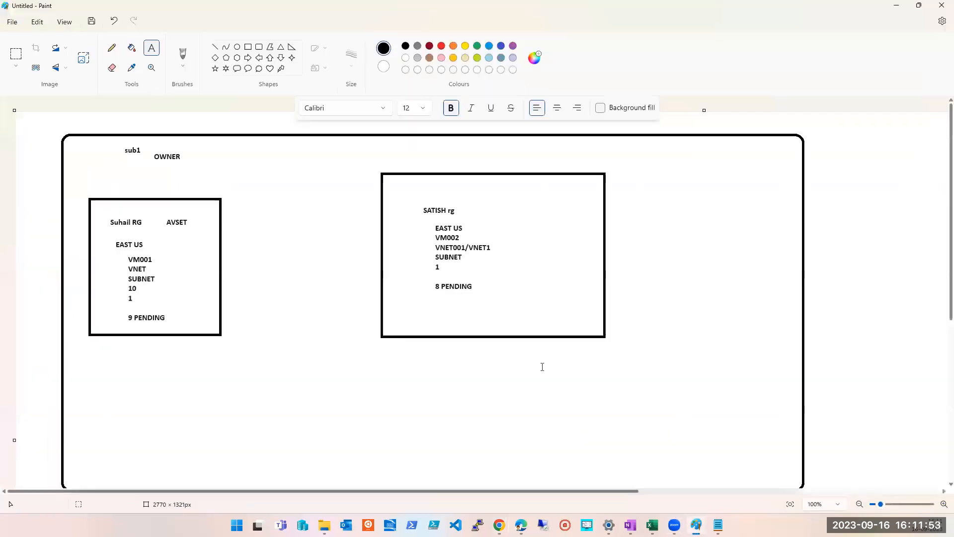
left_click(245, 372)
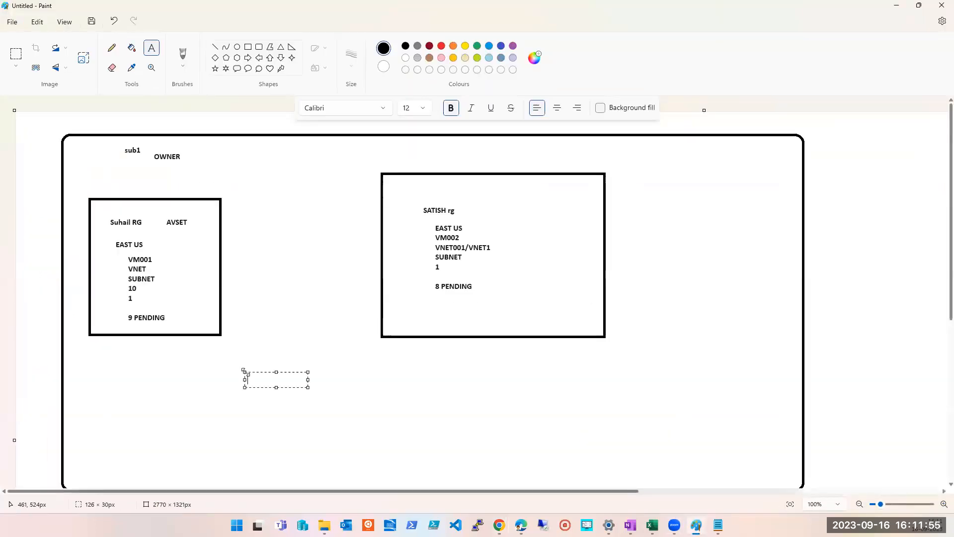
key("alt+F4")
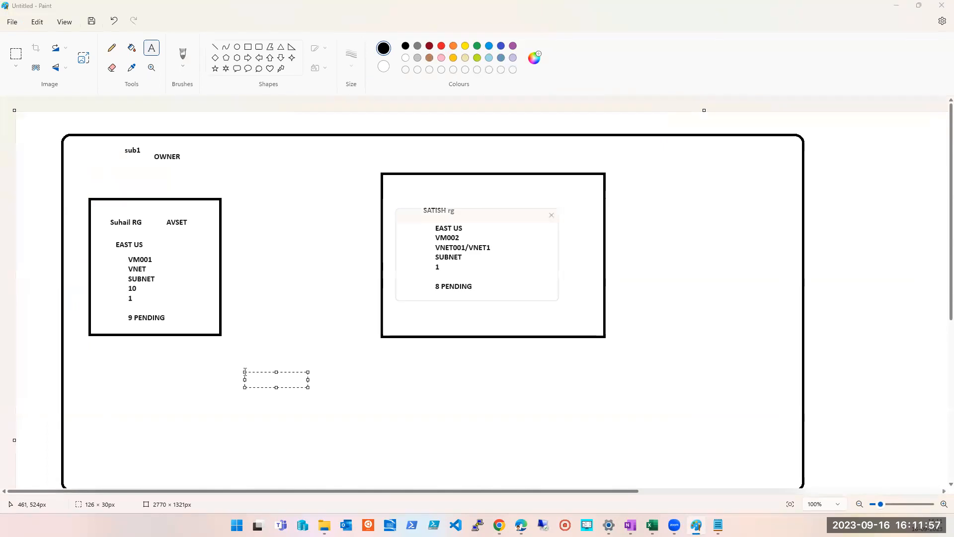
key("Tab")
key("Return")
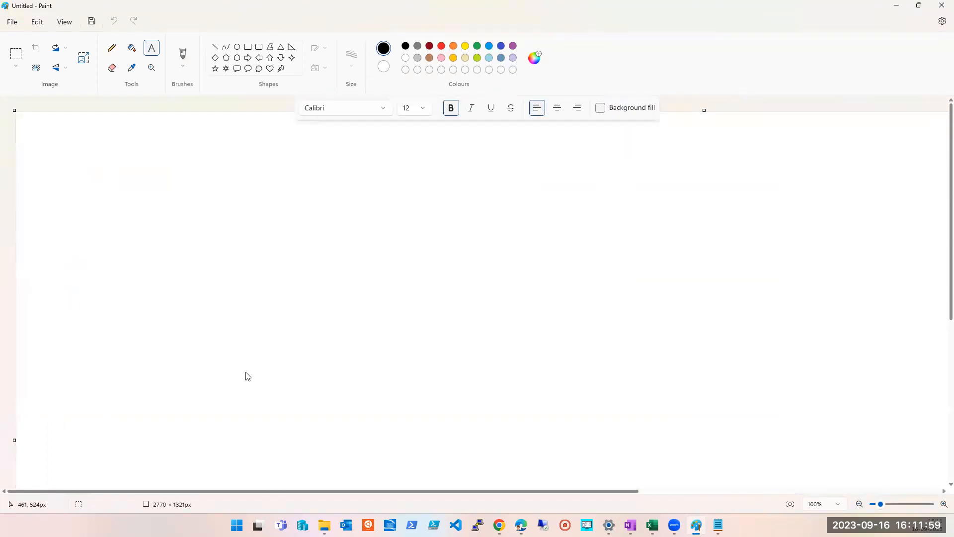
Step: Draw three tall, similarly sized rectangles side by side across the canvas with the Rectangle shape
left_click(247, 46)
left_click_drag(75, 137, 274, 461)
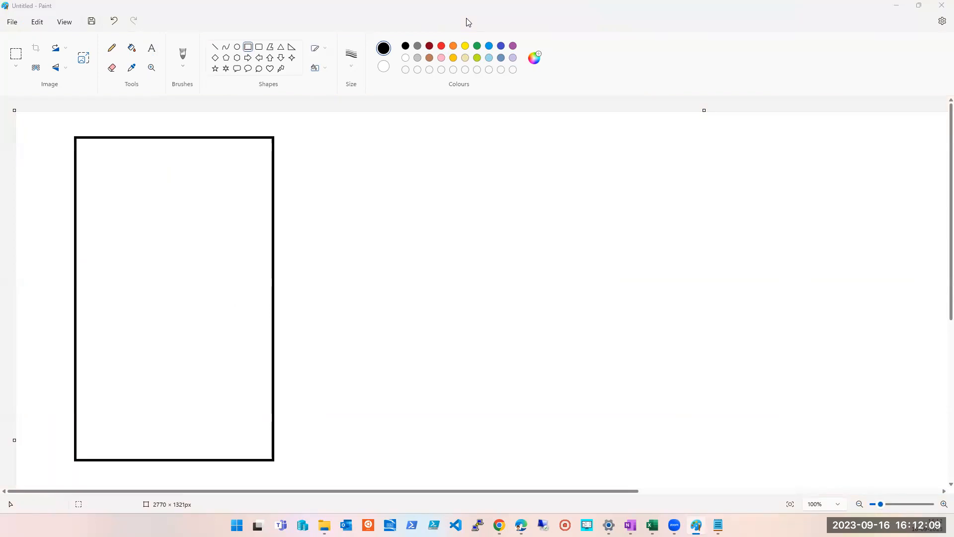
mouse_move(369, 131)
left_mouse_down()
mouse_move(522, 419)
mouse_move(582, 460)
mouse_move(570, 463)
left_mouse_up()
left_click(198, 359)
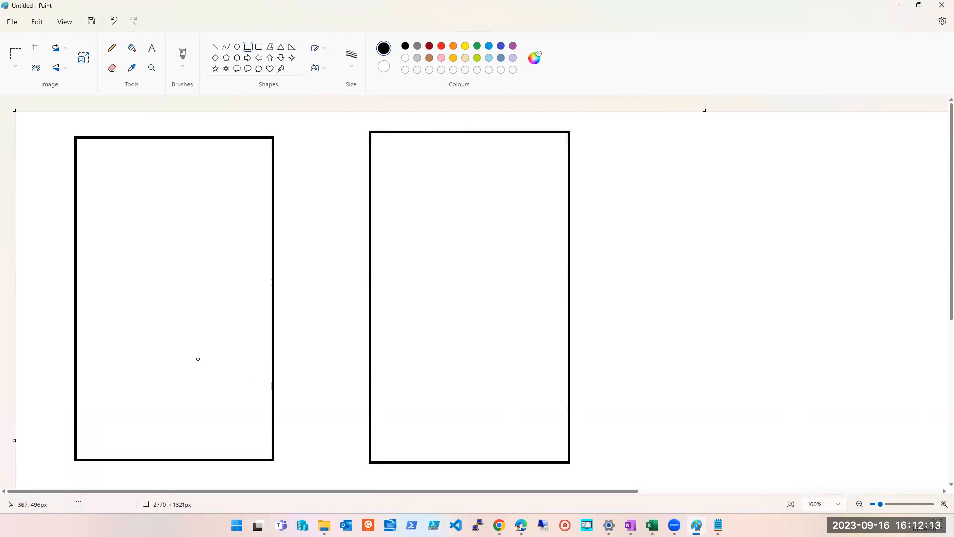
mouse_move(680, 144)
left_mouse_down()
mouse_move(812, 454)
mouse_move(880, 484)
mouse_move(889, 470)
left_mouse_up()
left_click(935, 401)
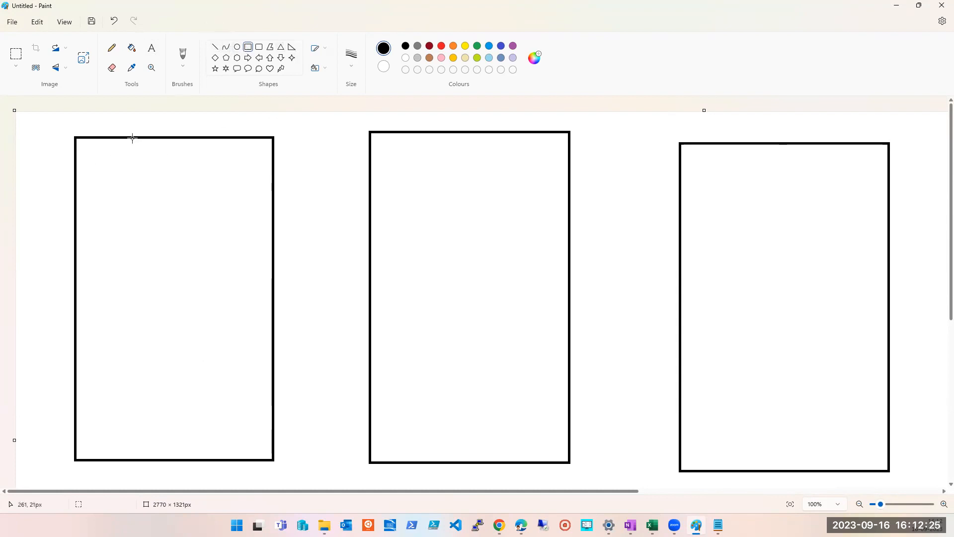
Step: Draw two pairs of near-vertical lines as racks inside the first rectangle, the last line about 450 px long
left_click(215, 46)
mouse_move(126, 174)
left_mouse_down()
mouse_move(112, 434)
mouse_move(124, 450)
left_mouse_up()
left_click_drag(155, 179, 155, 193)
left_click_drag(146, 299, 156, 426)
left_click_drag(221, 203, 213, 432)
left_click_drag(242, 214, 234, 442)
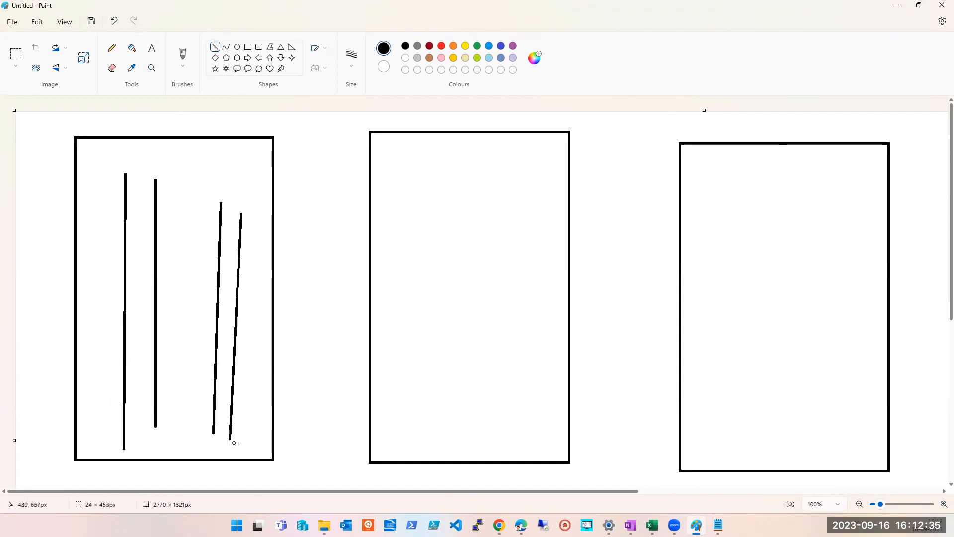
Step: Draw two pairs of near-vertical lines as racks inside both the middle and the third rectangle
left_click_drag(407, 197, 404, 428)
left_click_drag(439, 207, 436, 408)
left_click(514, 401)
left_click_drag(512, 224, 513, 342)
left_click_drag(513, 409, 514, 411)
left_click_drag(543, 235, 552, 447)
left_click_drag(716, 209, 731, 434)
left_click_drag(736, 232, 743, 399)
left_click_drag(814, 215, 827, 379)
left_click_drag(838, 227, 865, 417)
Step: Draw two small boxes, about 38 px wide in the third rectangle, one below the other in the first rack of each rectangle
left_click(248, 47)
left_click_drag(126, 195, 155, 212)
left_click_drag(408, 232, 442, 249)
left_click_drag(721, 250, 740, 265)
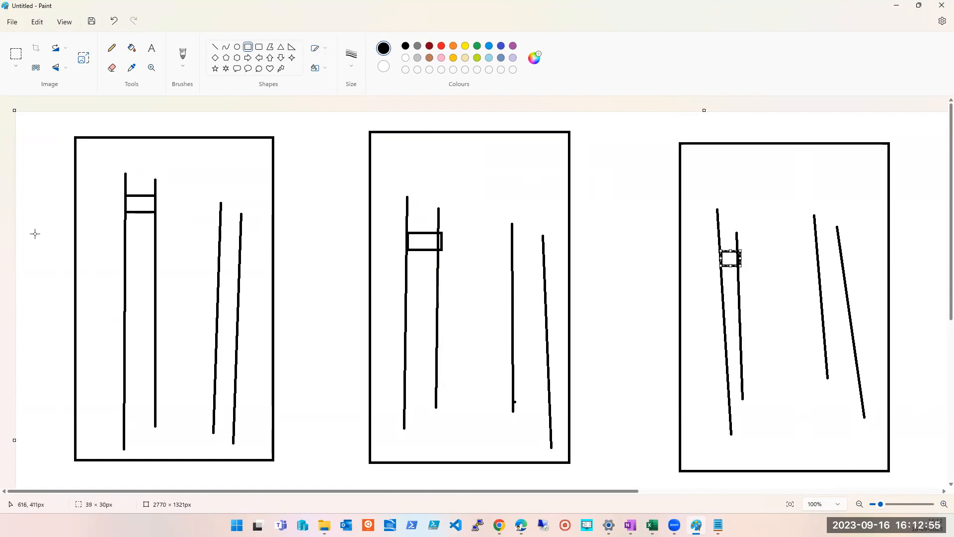
left_click_drag(124, 242, 158, 258)
left_click_drag(407, 276, 440, 292)
left_click_drag(720, 285, 740, 299)
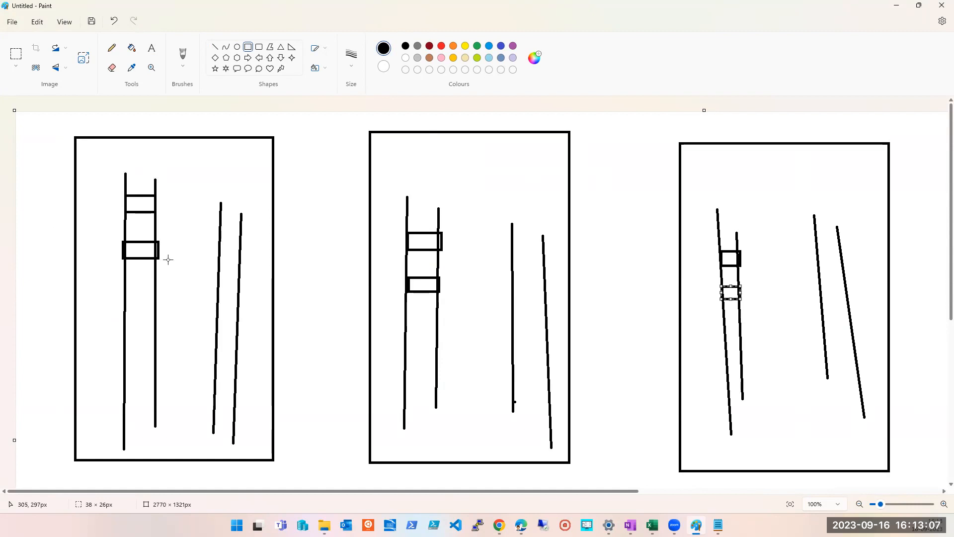
left_click(147, 335)
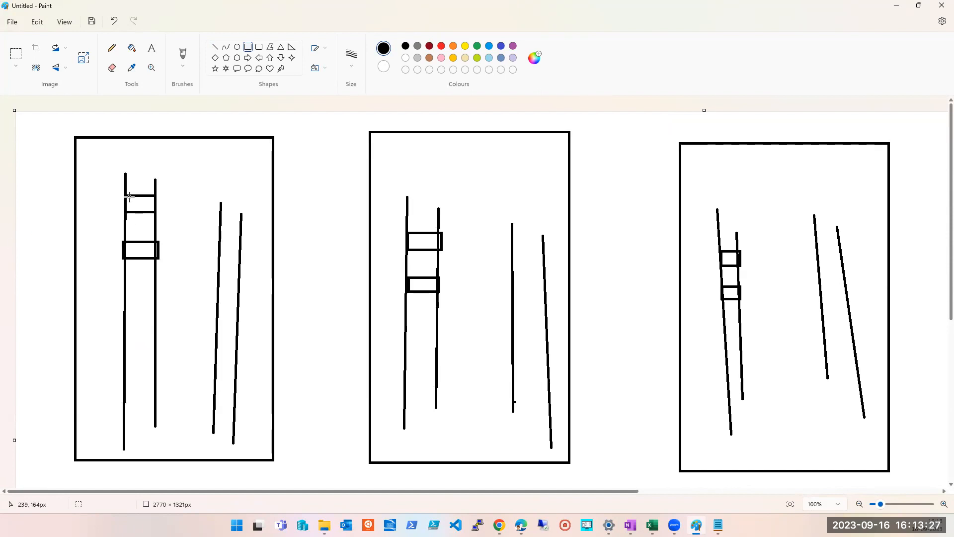
Step: Add two more small boxes below the existing ones in the first rack of each of the three rectangles
left_click_drag(126, 275, 159, 327)
left_click(121, 313)
left_click_drag(405, 310, 440, 328)
left_click_drag(406, 346, 436, 361)
mouse_move(723, 317)
left_mouse_down()
mouse_move(741, 332)
mouse_move(742, 370)
left_mouse_up()
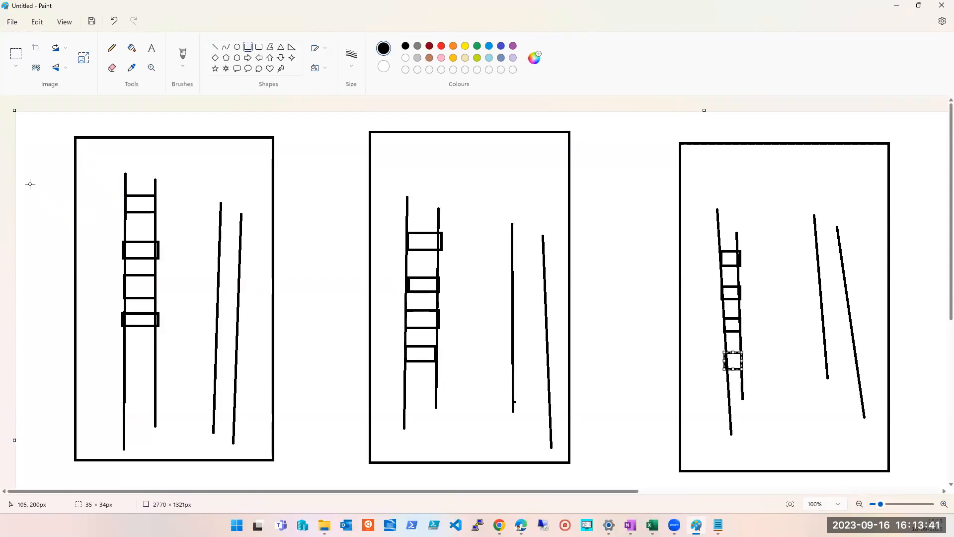
Step: Sketch a pencil arrow pointing to the second box in the first rectangle's rack and a cross mark beside the rack
left_click(112, 47)
mouse_move(36, 173)
left_mouse_down()
mouse_move(111, 253)
mouse_move(126, 247)
left_mouse_up()
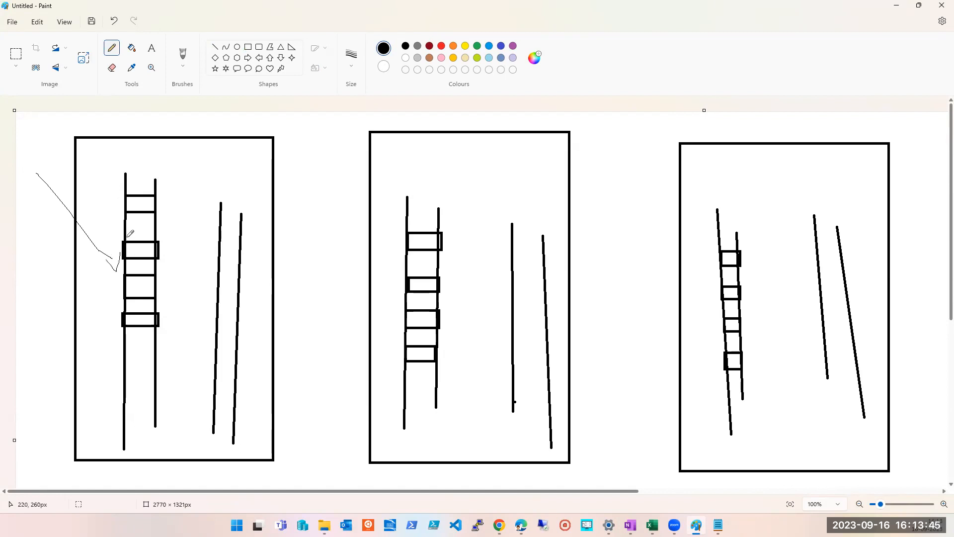
mouse_move(193, 185)
left_mouse_down()
mouse_move(173, 251)
mouse_move(189, 241)
left_mouse_up()
Step: Switch to the Azure portal and open the Create a virtual machine form from the completed deployment page
left_click(499, 525)
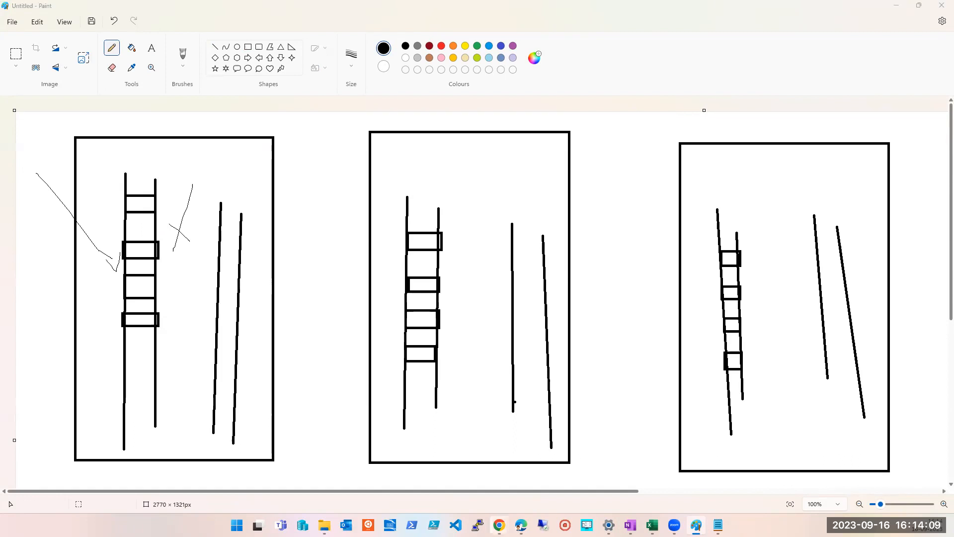
left_click(517, 480)
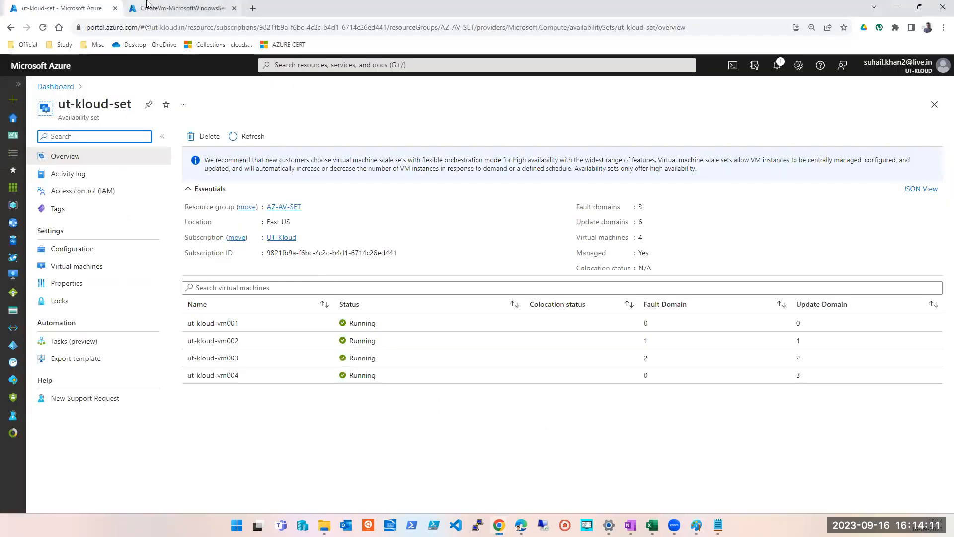
left_click(162, 10)
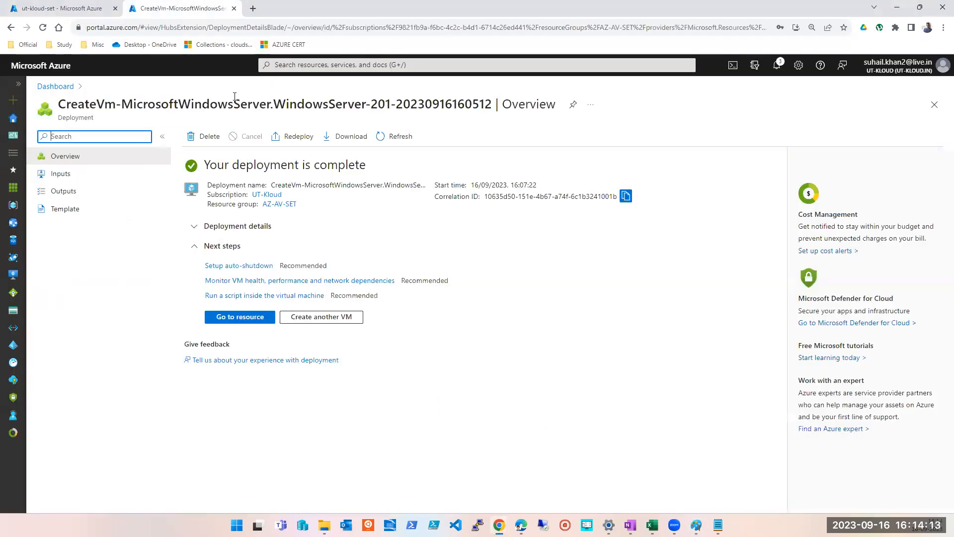
left_click(296, 64)
left_click(289, 225)
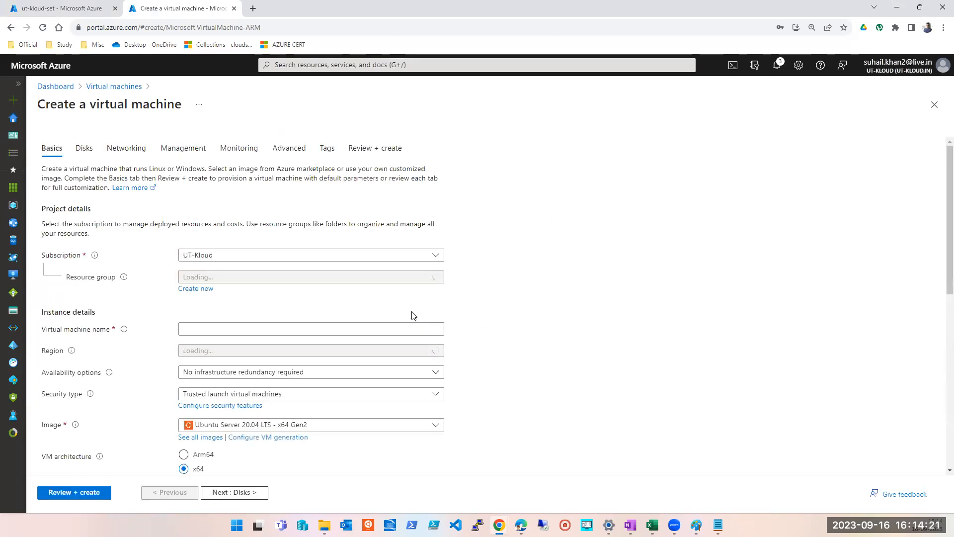
Step: Try Availability set and Availability zone as the virtual machine's availability option, ending on Virtual machine scale set
scroll(411, 315, "down", 3)
scroll(303, 307, "down", 2)
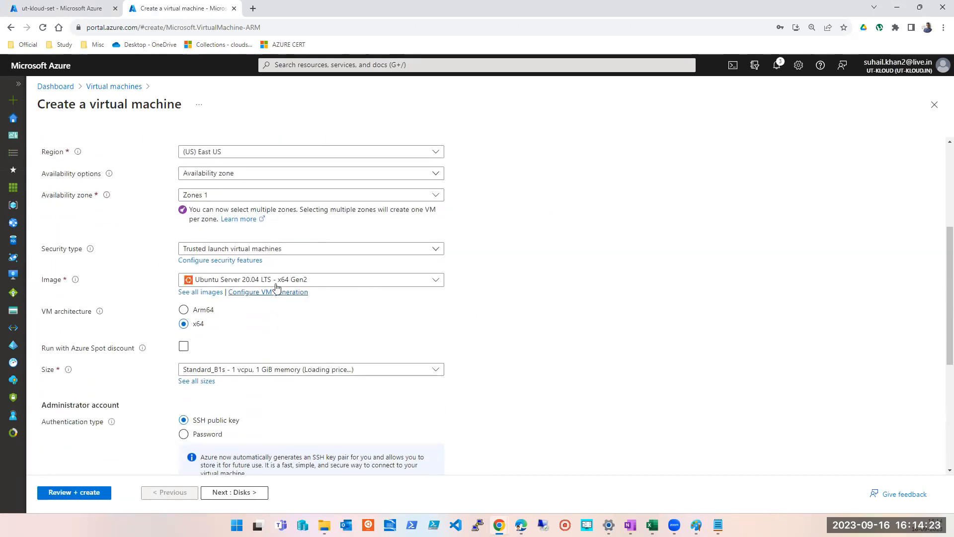
left_click(232, 174)
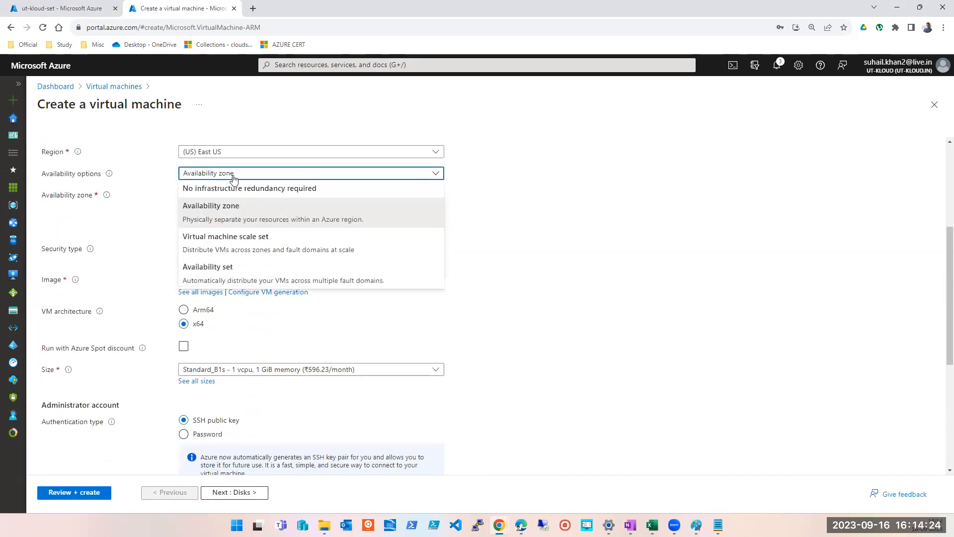
left_click(216, 269)
left_click(230, 178)
left_click(221, 216)
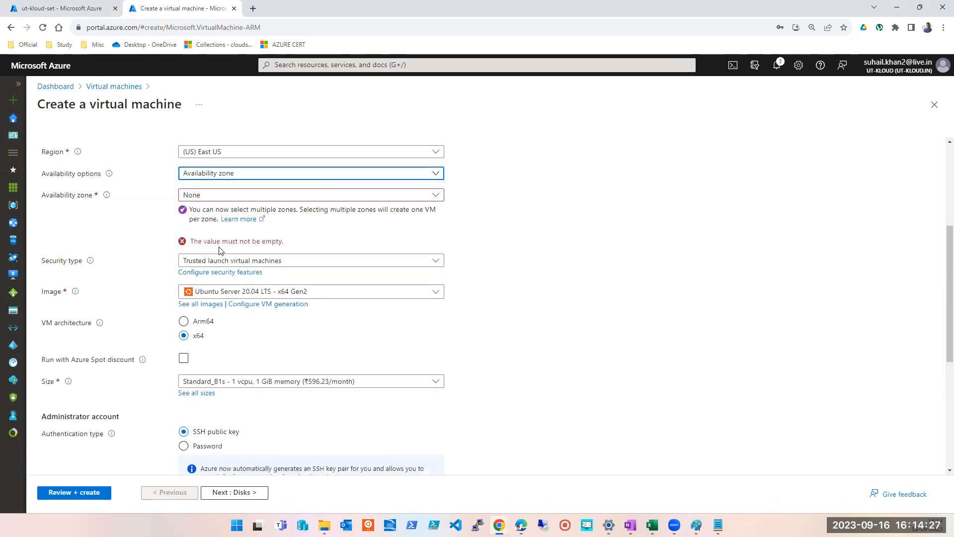
left_click(223, 178)
left_click(215, 257)
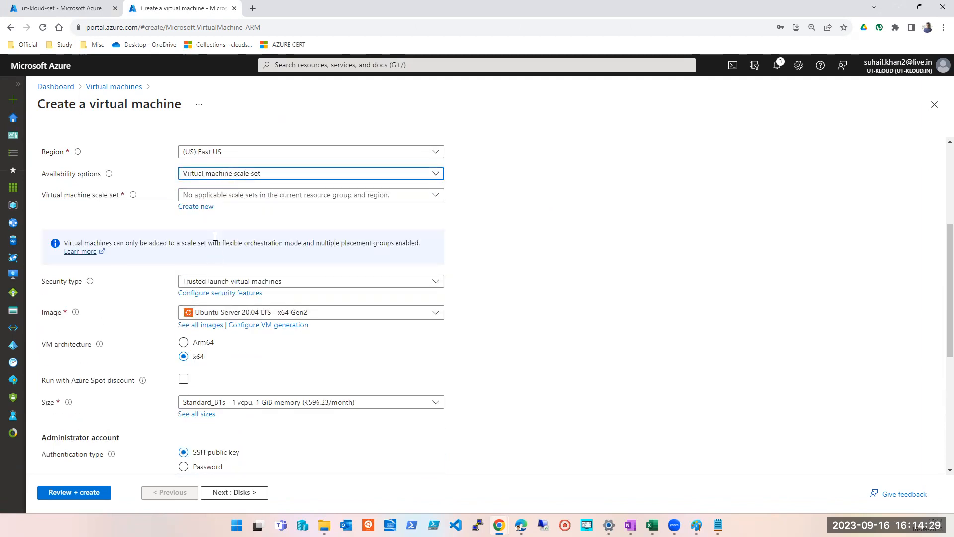
Step: Try Availability zone as the virtual machine's availability option, ending on Availability set with the option list open for comparison
left_click(219, 174)
left_click(214, 206)
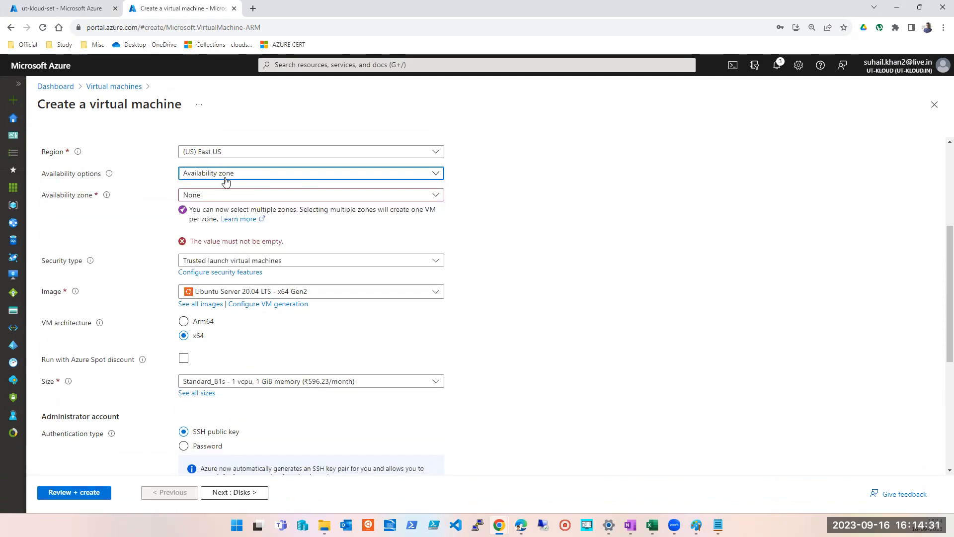
left_click(222, 178)
left_click(219, 267)
left_click(216, 179)
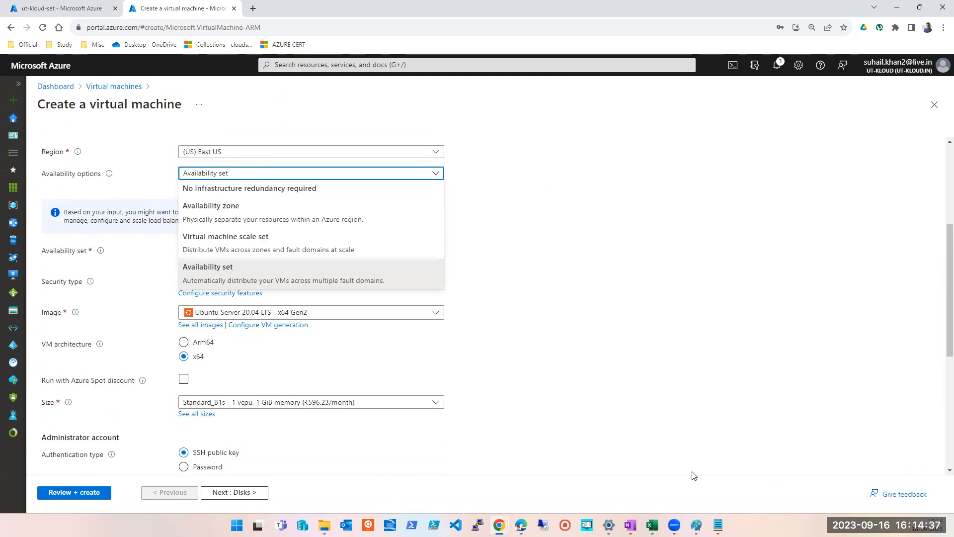
Step: Switch to the Paint rack diagram and draw two small boxes in the second rack of the first rectangle
left_click(697, 522)
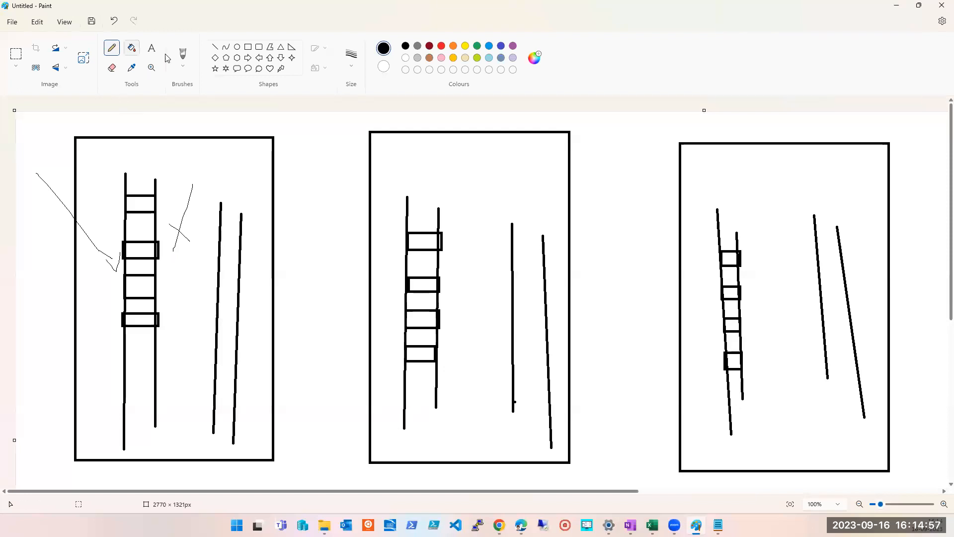
left_click(248, 47)
mouse_move(218, 249)
left_mouse_down()
mouse_move(242, 266)
mouse_move(226, 288)
mouse_move(242, 300)
mouse_move(240, 292)
left_mouse_up()
left_click(263, 267)
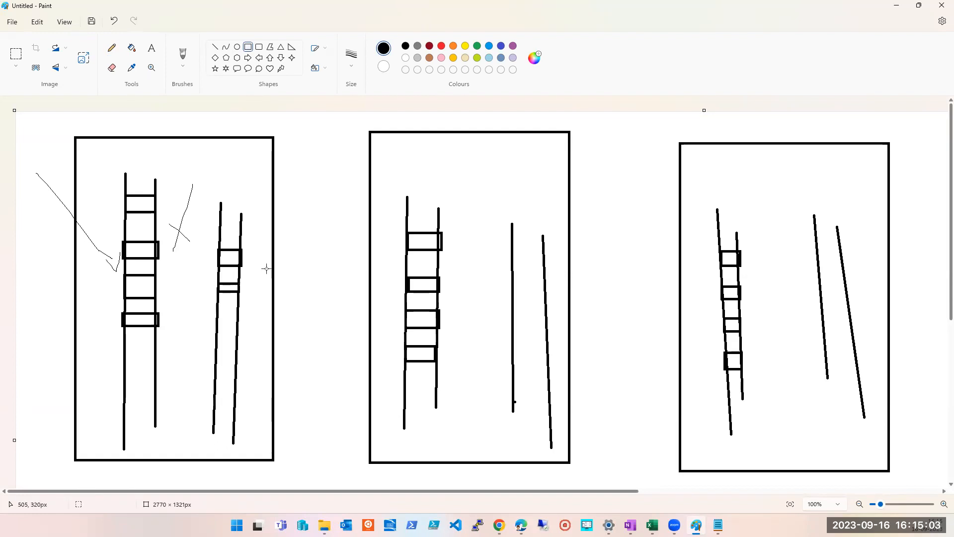
Step: Draw a box of about 59 × 54 px beside the upper part of the first rack in the first rectangle
left_click(131, 68)
left_click(127, 242)
left_click_drag(89, 206, 119, 232)
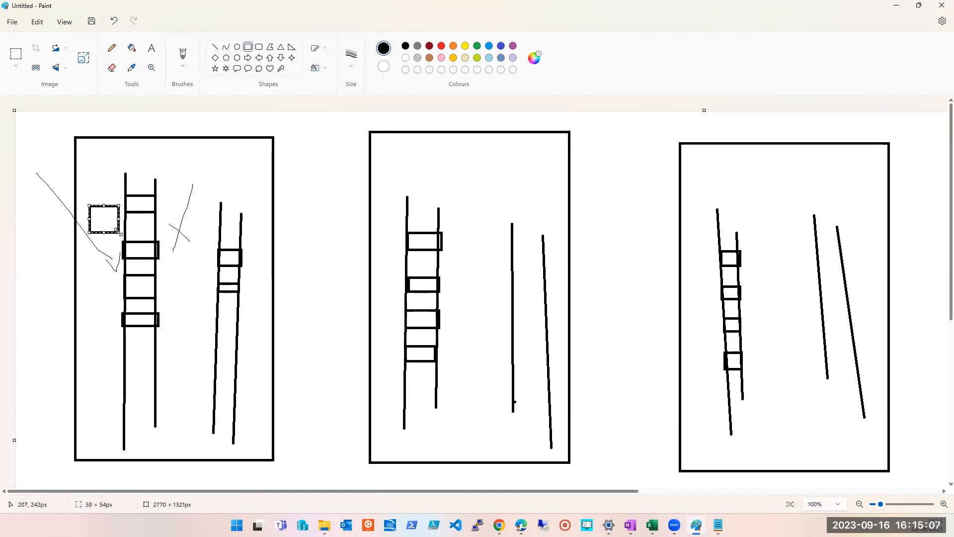
left_click(112, 260)
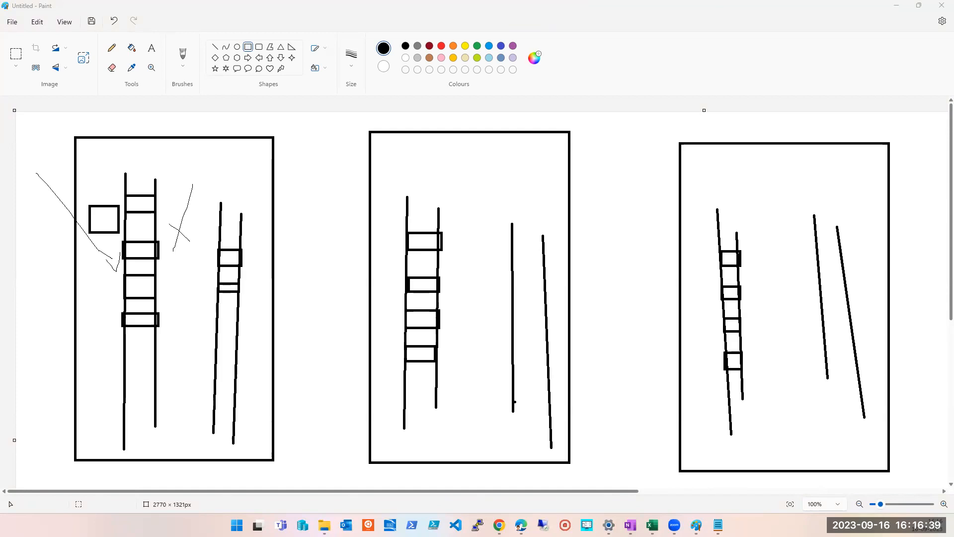
Step: Switch to the Batch August 2023.xlsx workbook in Excel and view the Group1 row on the Azure Sub Details sheet
key("alt+Tab")
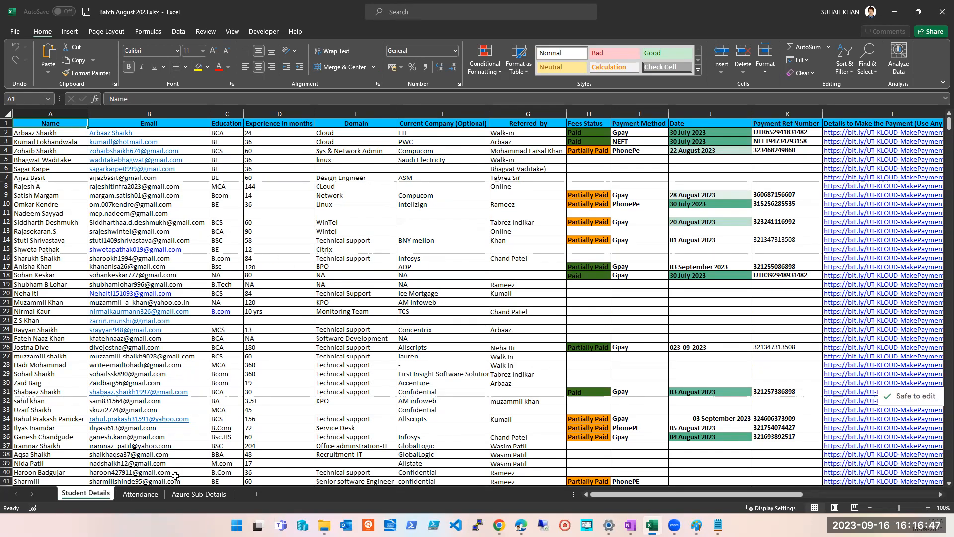
left_click(179, 495)
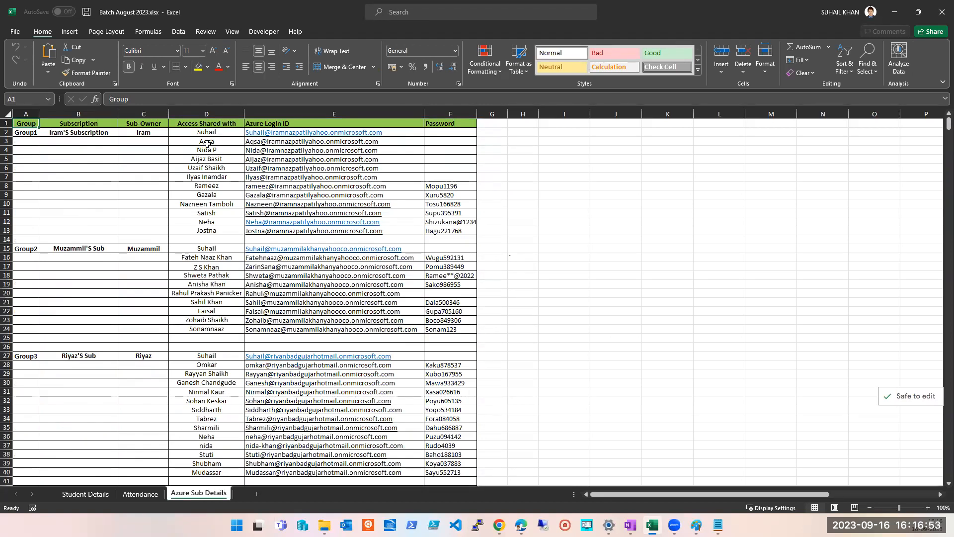
left_click(148, 133)
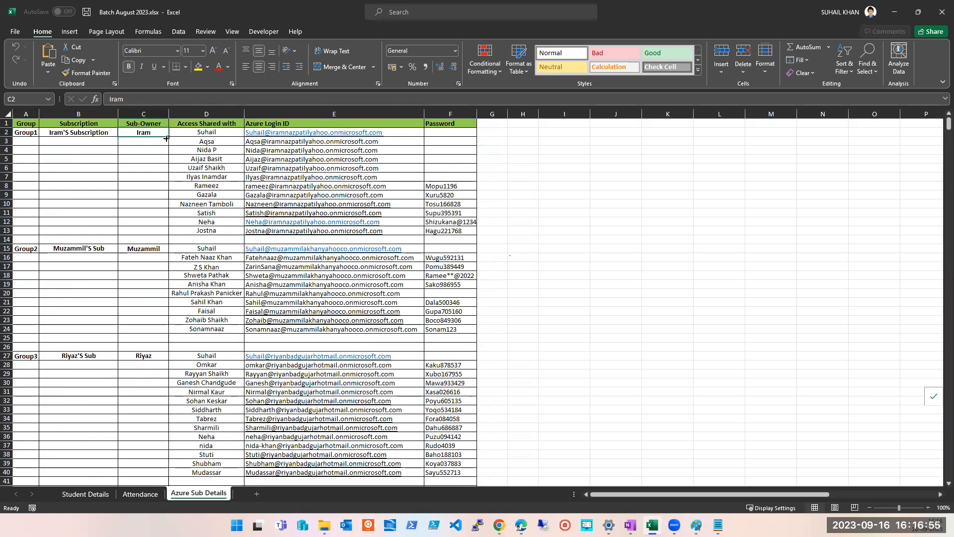
left_click(465, 134)
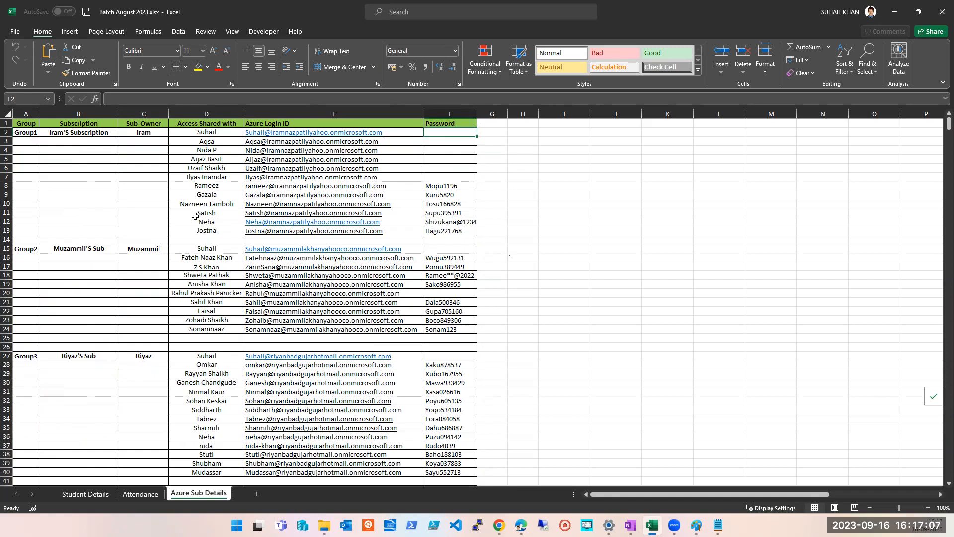
left_click(488, 132)
type("25")
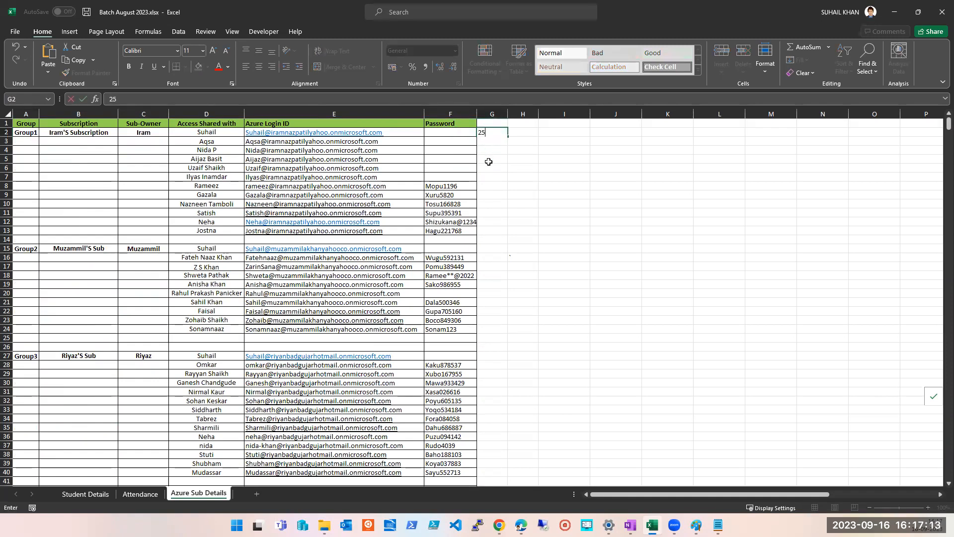
key("BackSpace")
key("BackSpace")
Step: Examine the Group2 and Group3 subscription rows and the groups listed below them on the Azure Sub Details sheet
left_click(174, 251)
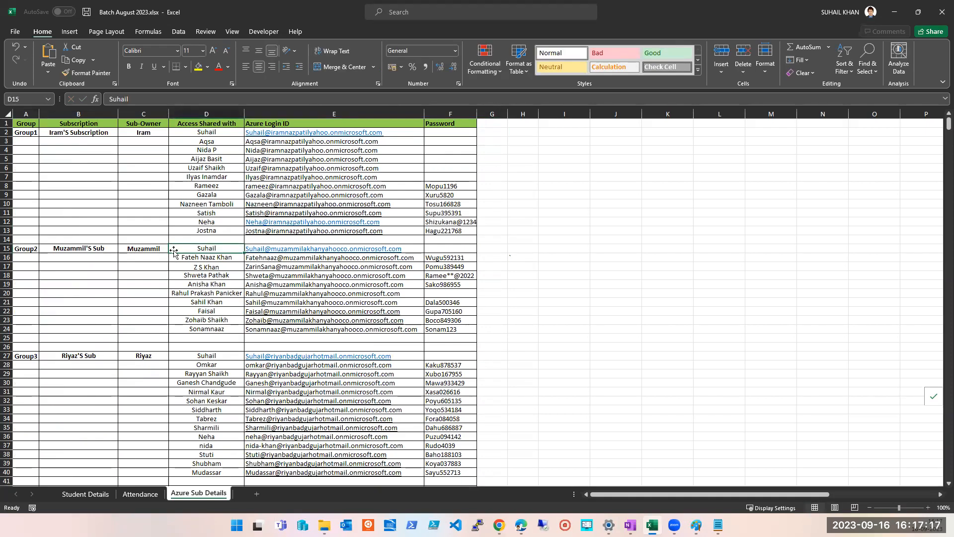
left_click(445, 250)
left_click(498, 246)
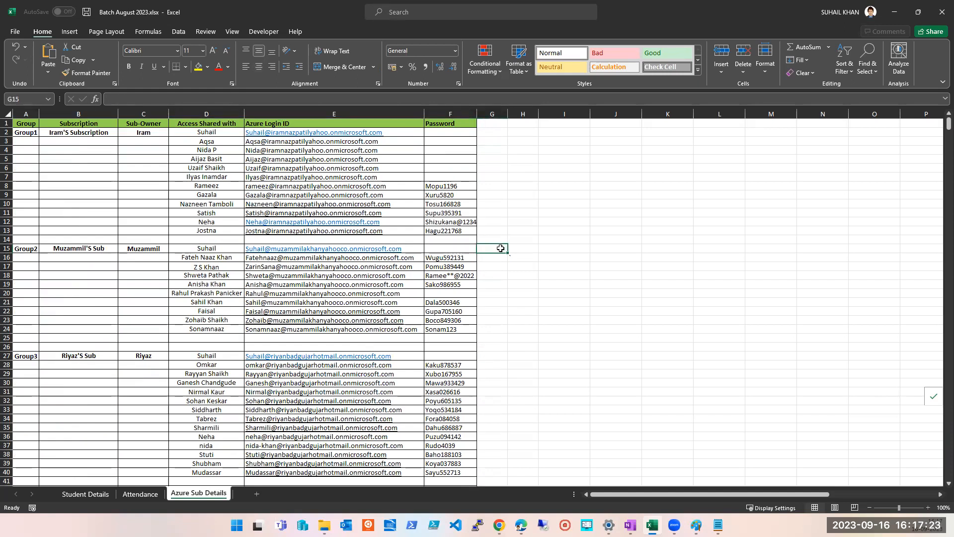
left_click(179, 357)
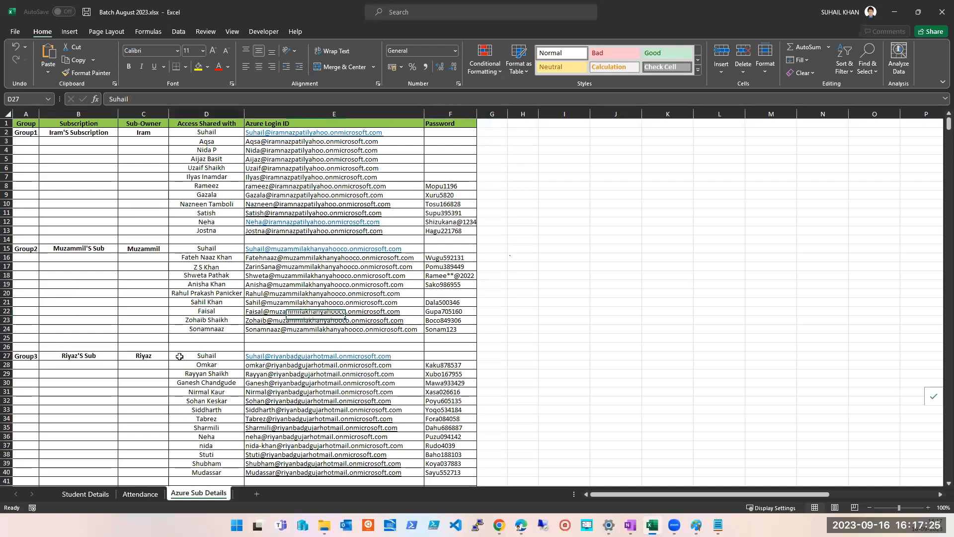
left_click(513, 356)
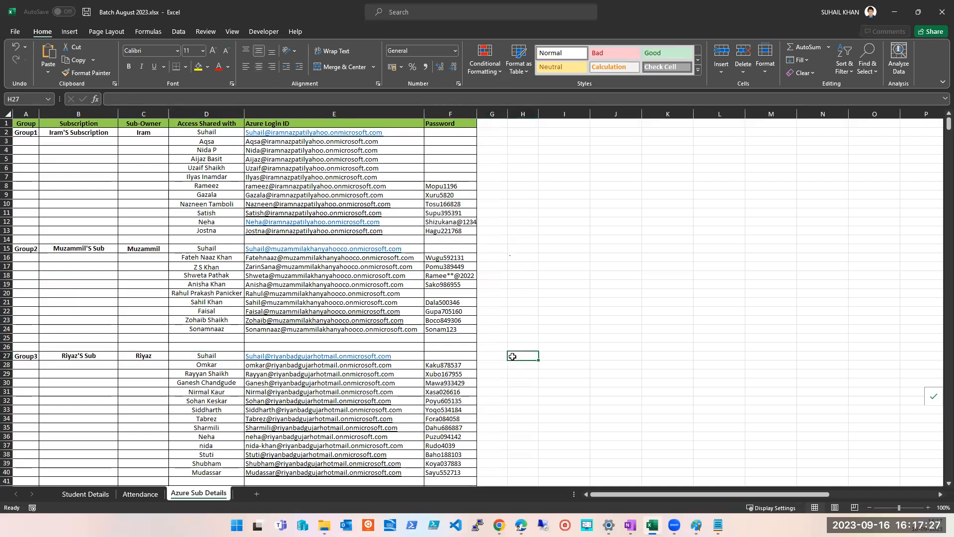
scroll(512, 356, "down", 1)
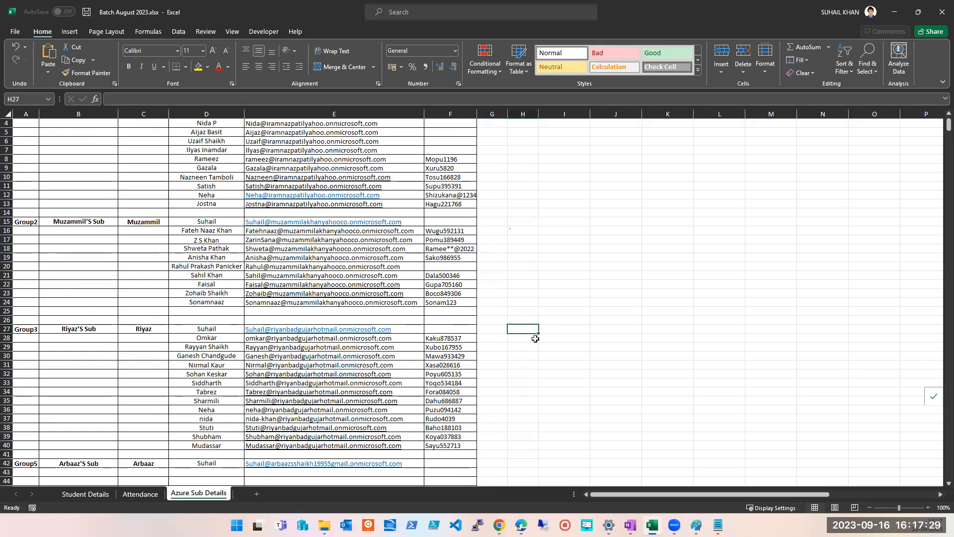
left_click(492, 330)
scroll(492, 332, "up", 1)
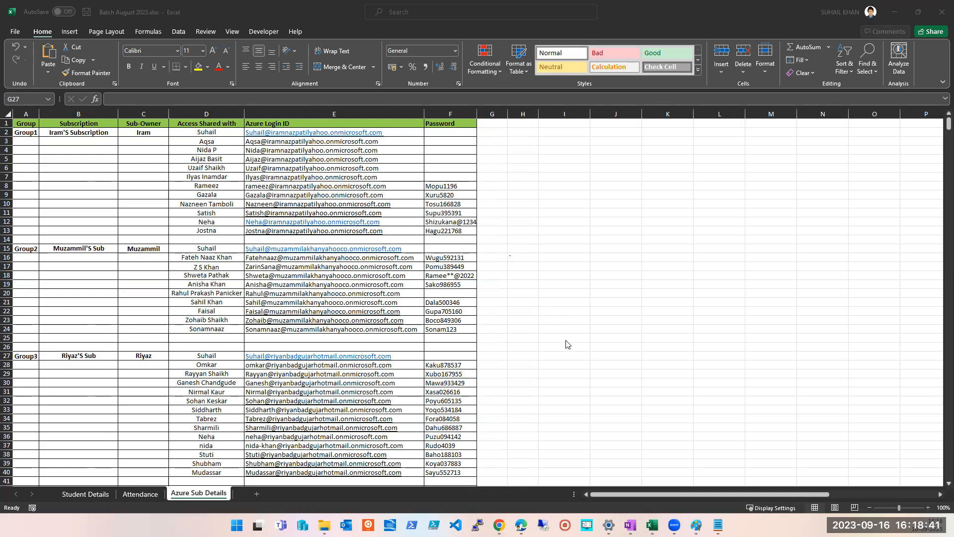
Step: Select the shared-access names of Group1, Group2 and Group3 in turn to check how many members each group has
left_click(479, 225)
left_click_drag(207, 141, 213, 230)
key("ctrl+v")
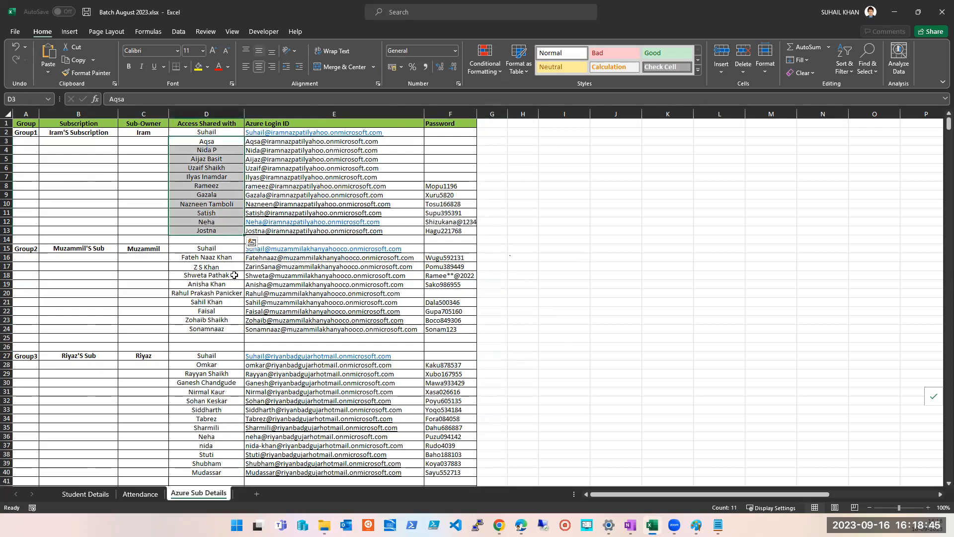
left_click(212, 258)
left_click_drag(212, 302, 207, 329)
key("ctrl+v")
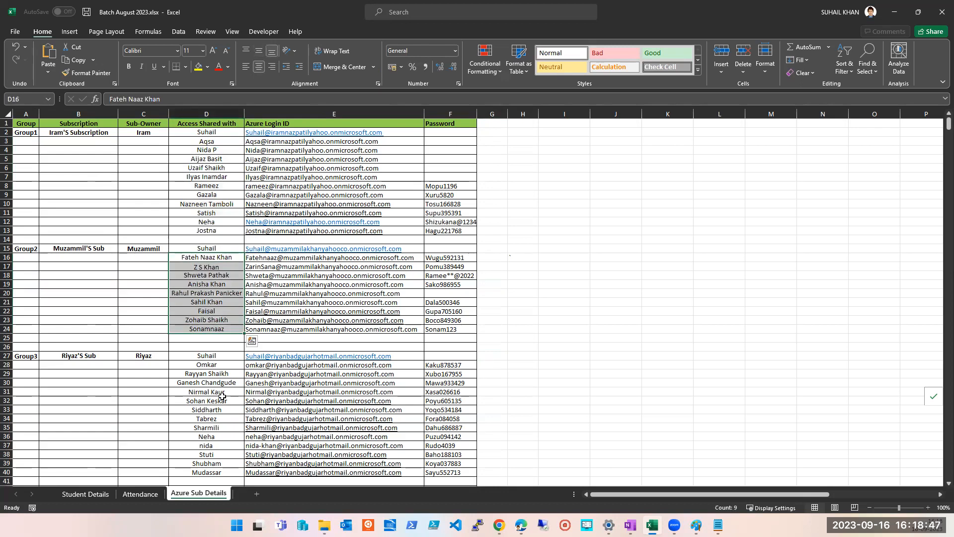
left_click_drag(208, 368, 218, 473)
key("ctrl+v")
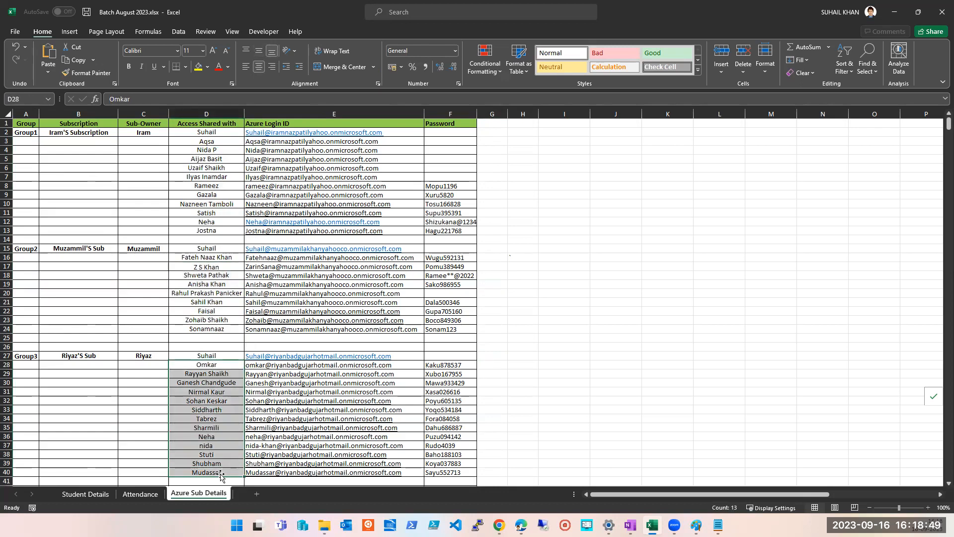
left_click(715, 337)
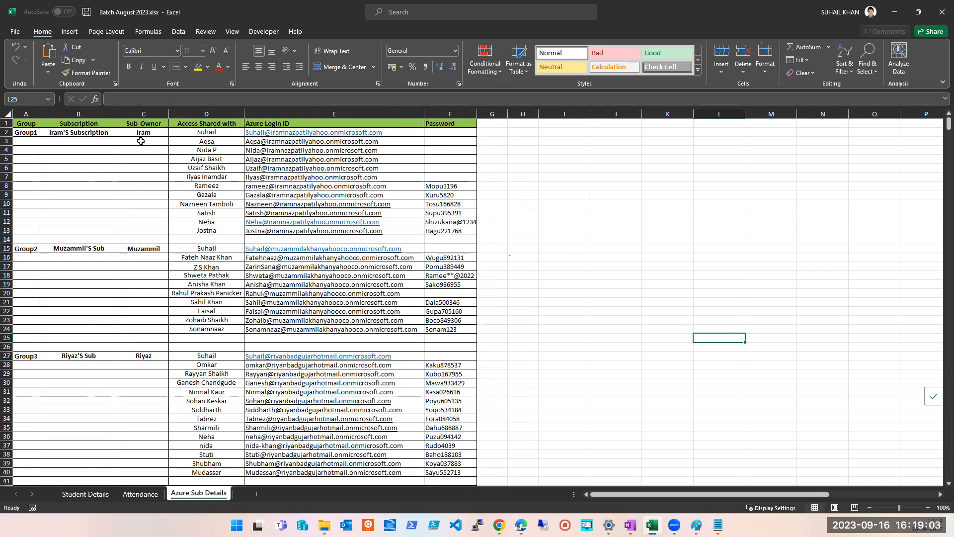
left_click(497, 133)
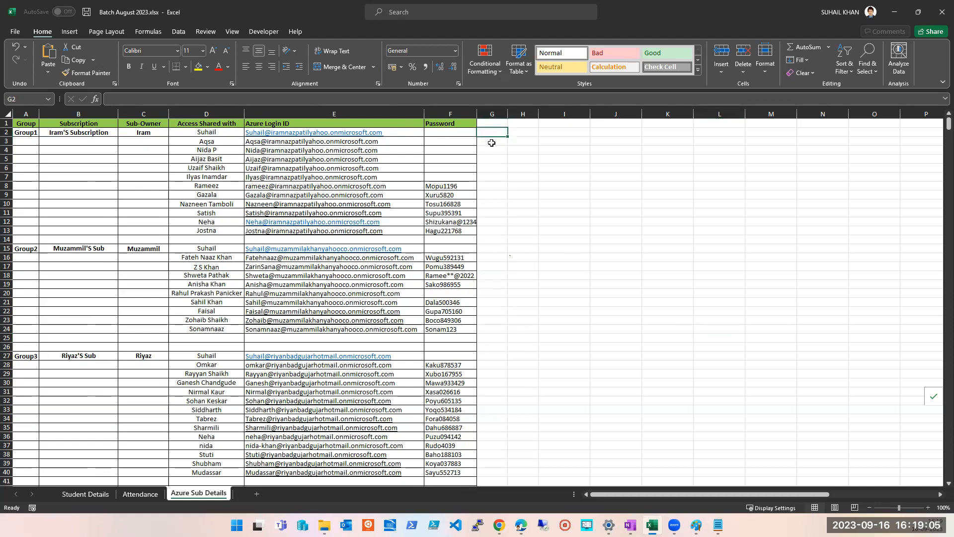
left_click(489, 257)
left_click(488, 140)
left_click(489, 371)
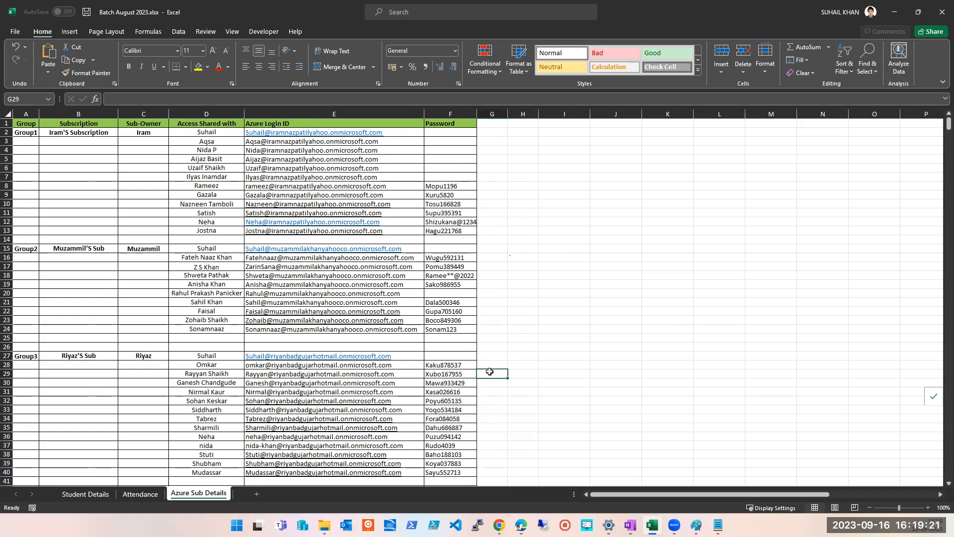